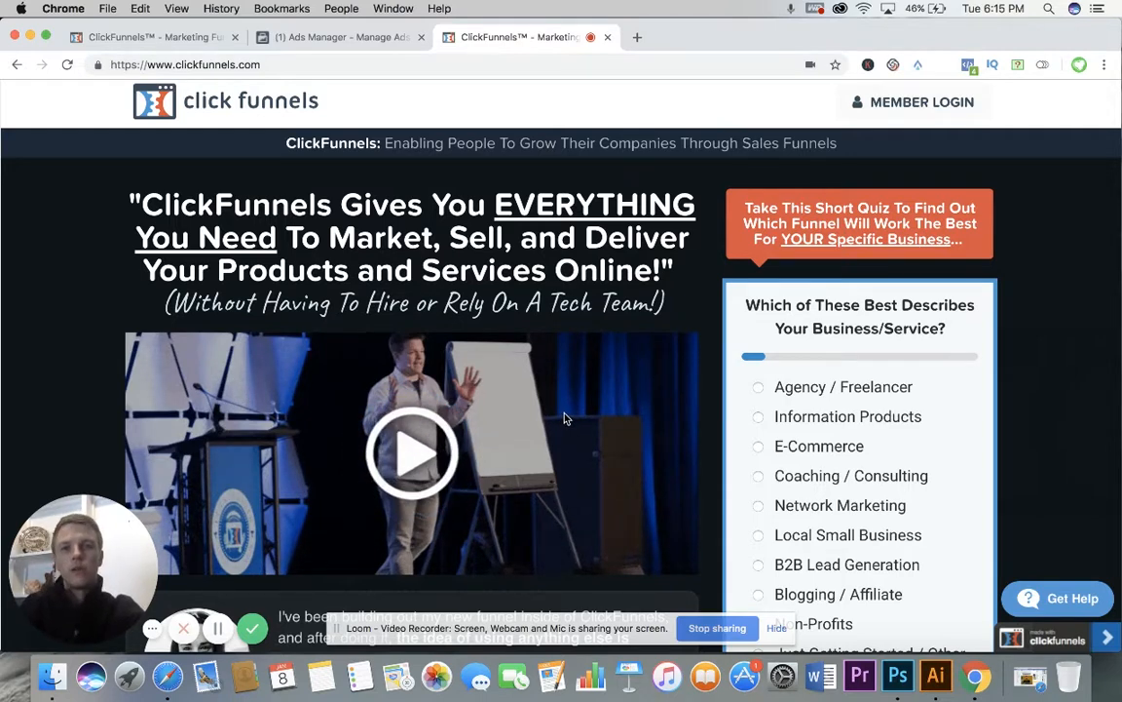
# Step: Examine the ClickFunnels homepage's headline, intro video, testimonial and business-type quiz
pyautogui.scroll(-1, 565, 418)
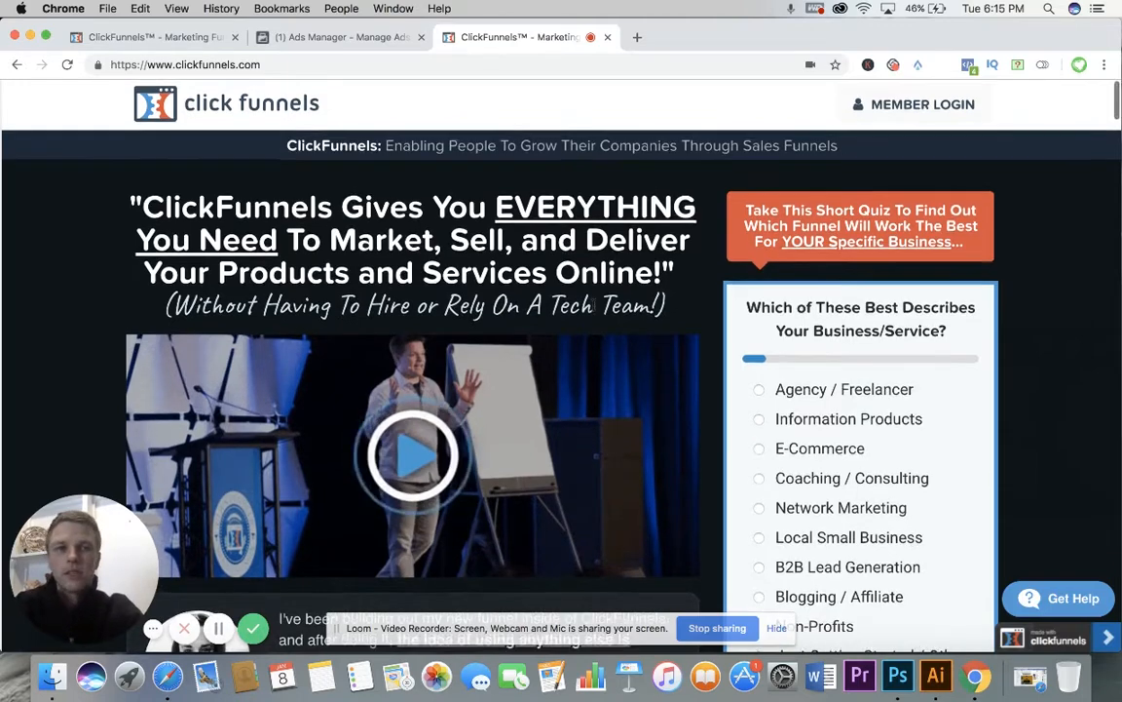
pyautogui.scroll(-1, 557, 321)
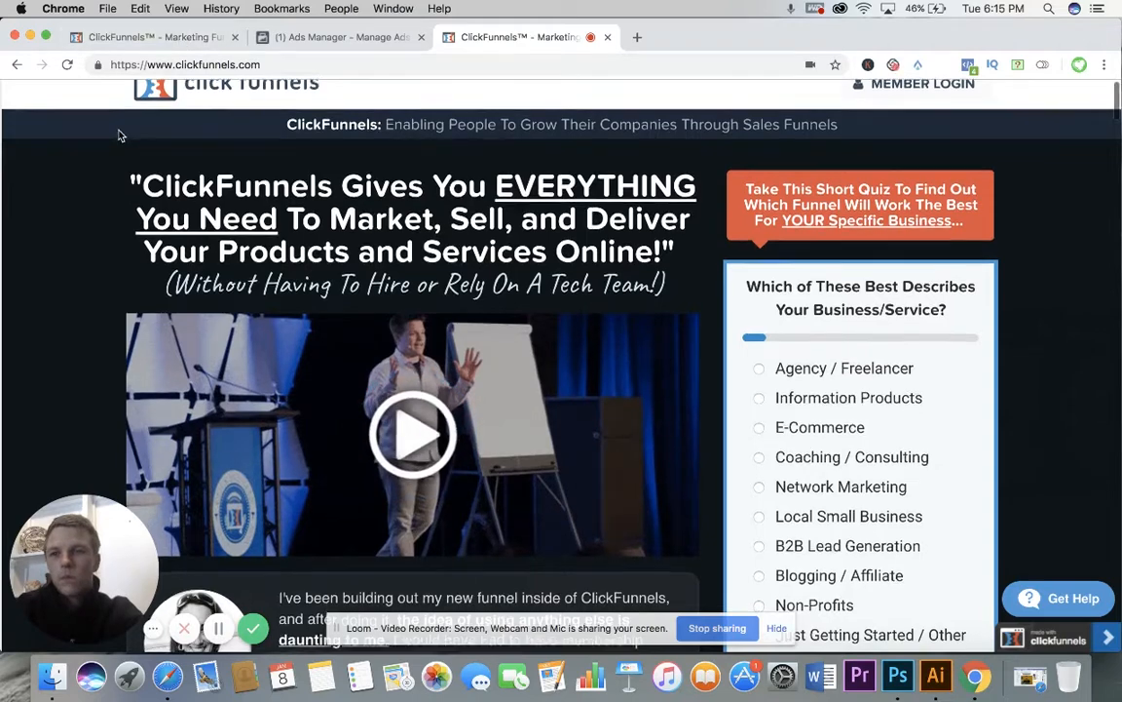
pyautogui.scroll(1, 118, 133)
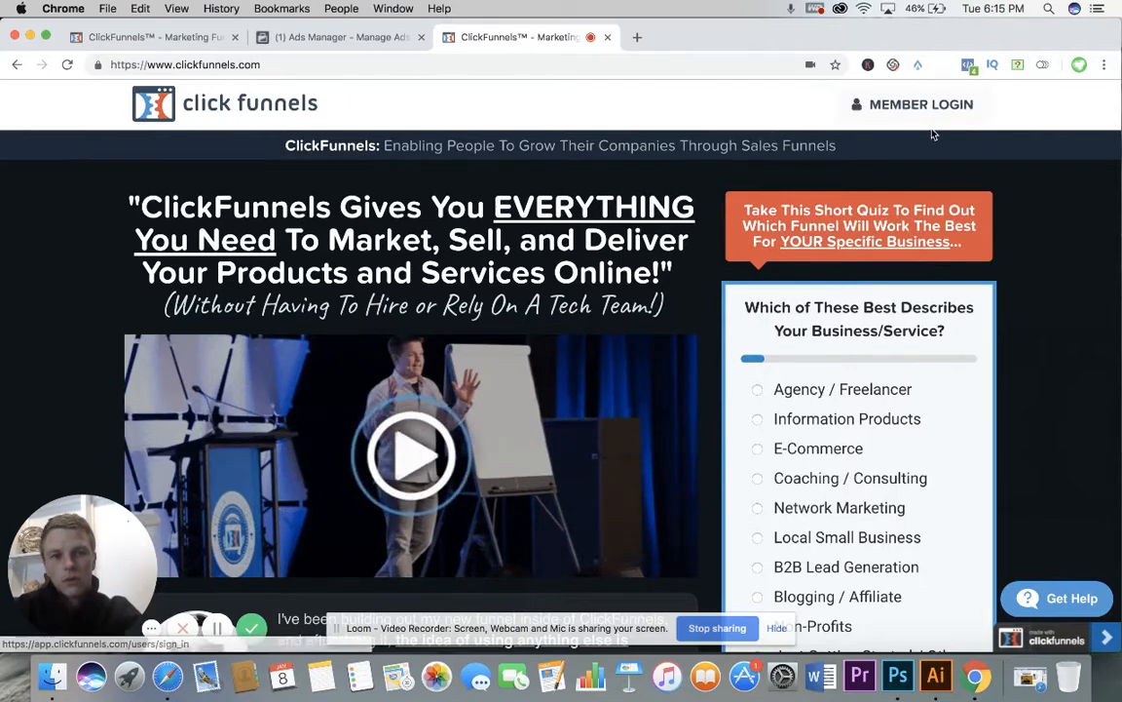
pyautogui.scroll(-4, 920, 142)
pyautogui.scroll(-1, 920, 141)
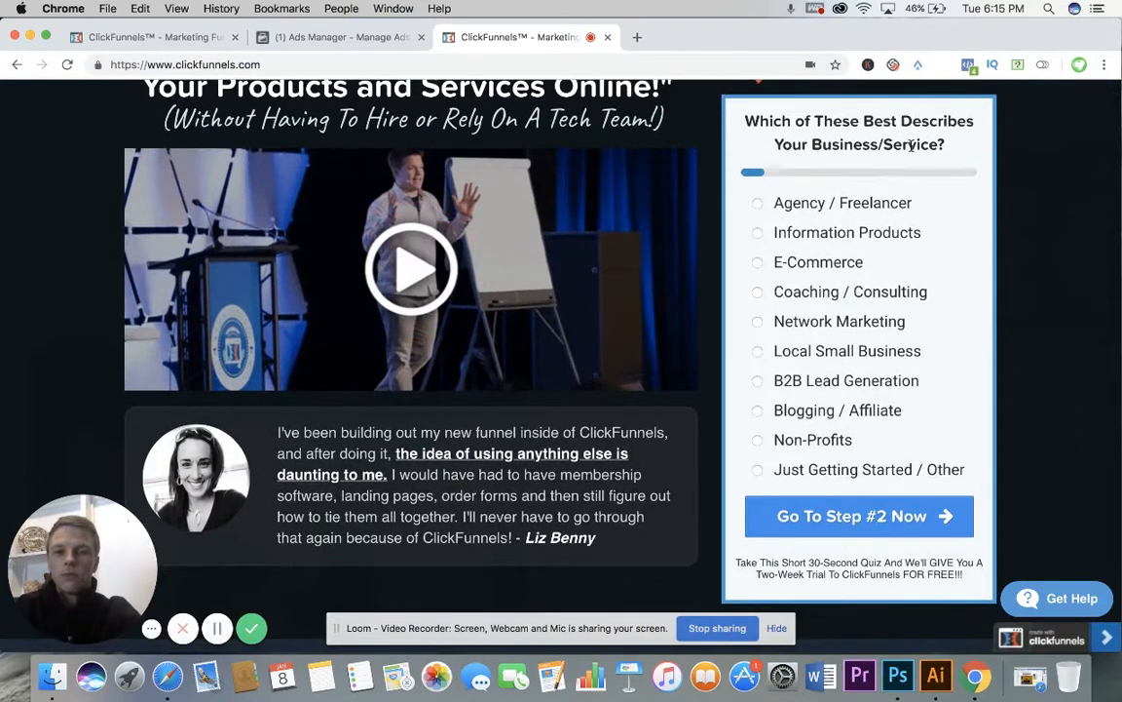
pyautogui.scroll(-1, 912, 146)
pyautogui.scroll(-3, 912, 151)
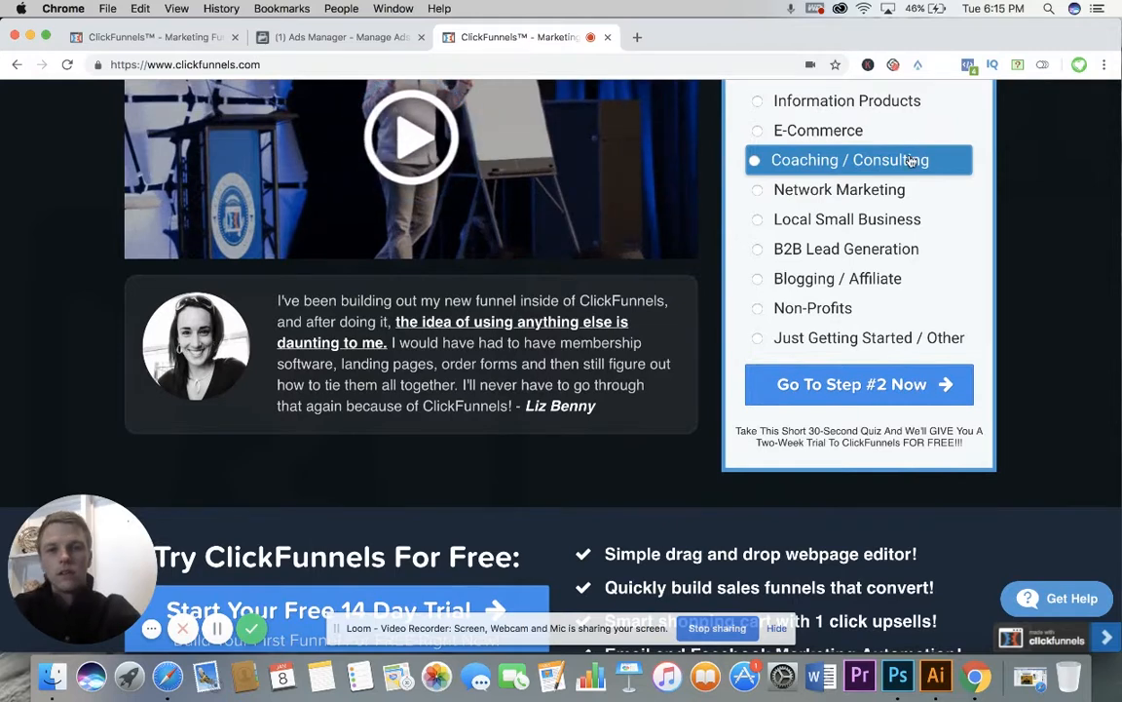
pyautogui.scroll(3, 912, 155)
pyautogui.scroll(2, 912, 160)
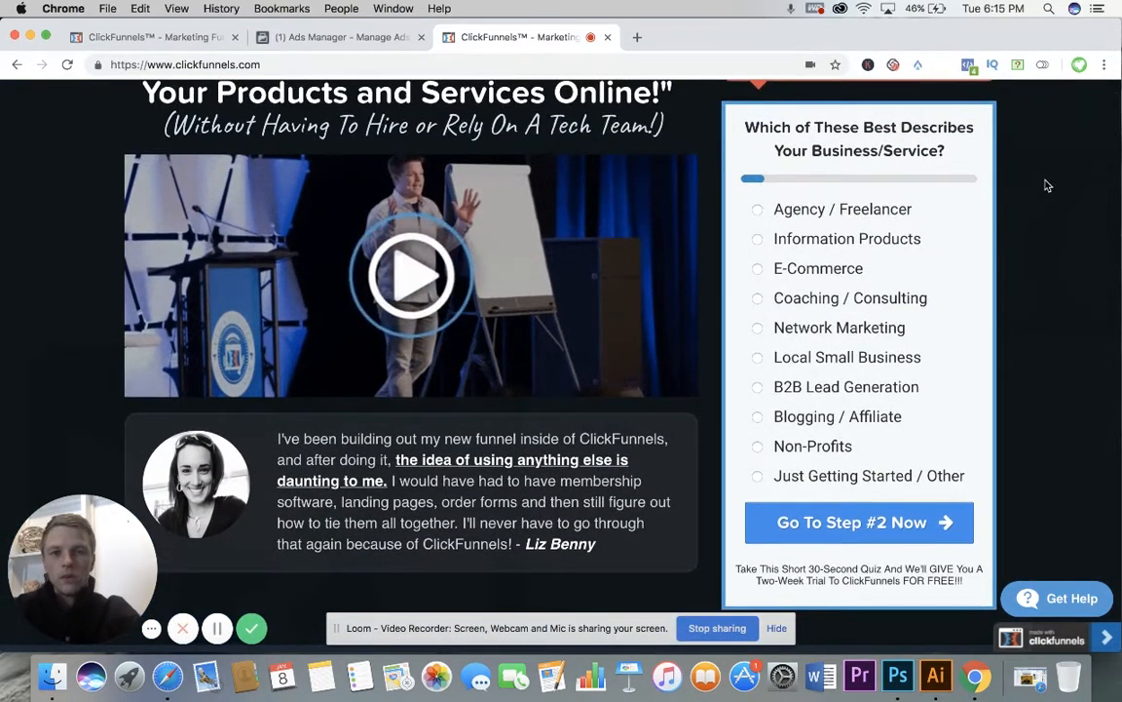
# Step: Examine the homepage's free 14-day trial offer and its sections on choosing a funnel by goal, and return to the headline
pyautogui.scroll(-10, 1048, 185)
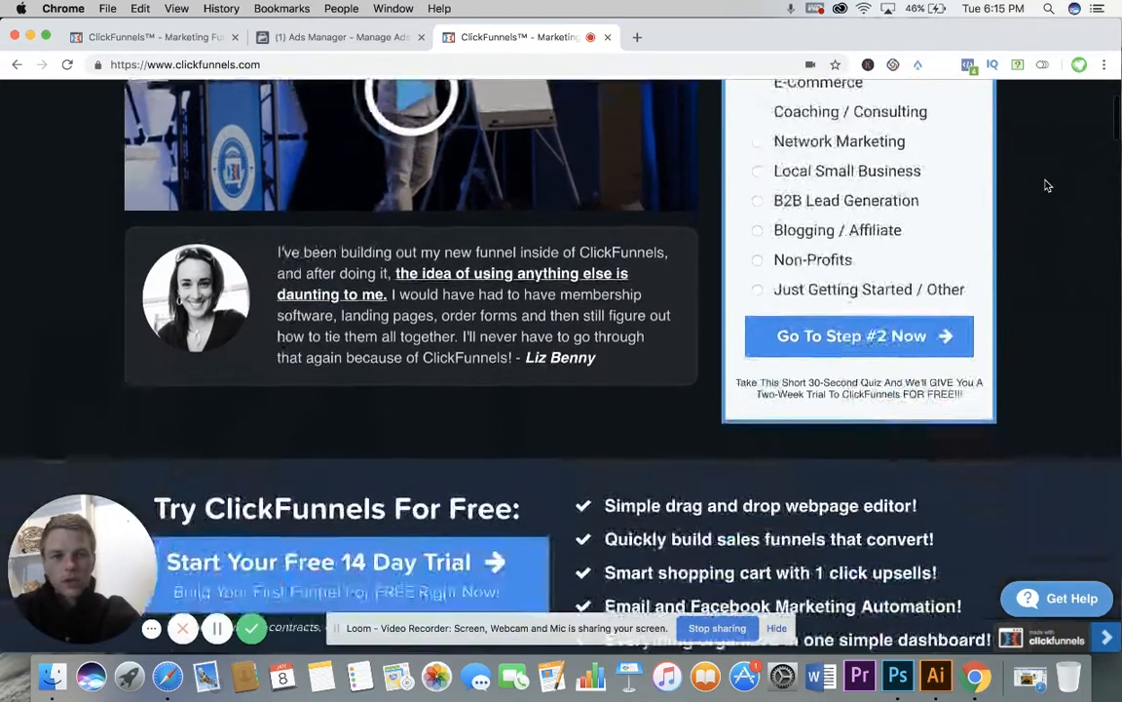
pyautogui.scroll(-3, 1048, 185)
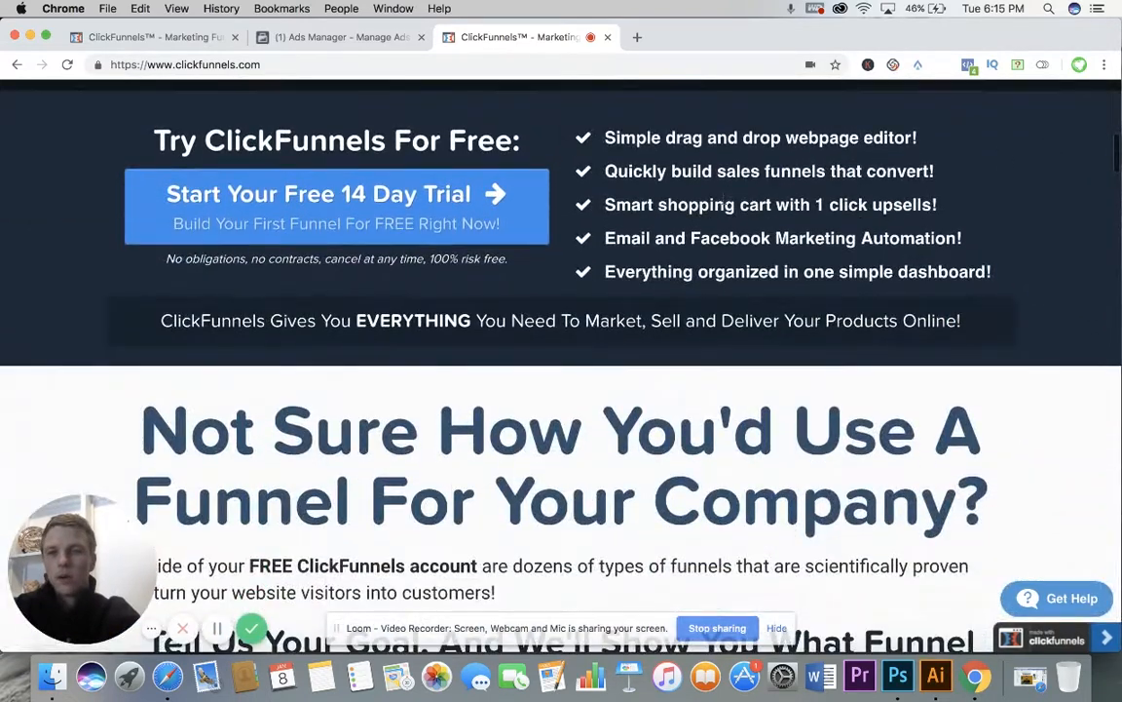
pyautogui.scroll(-5, 685, 204)
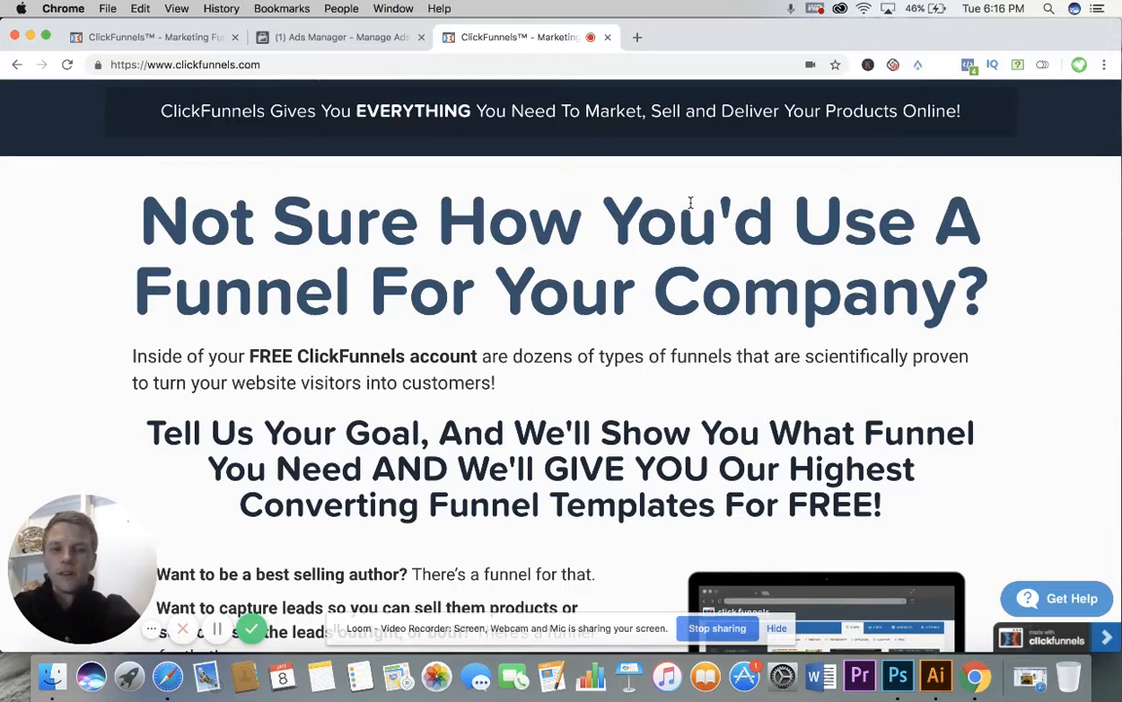
pyautogui.scroll(-2, 690, 200)
pyautogui.scroll(-2, 690, 199)
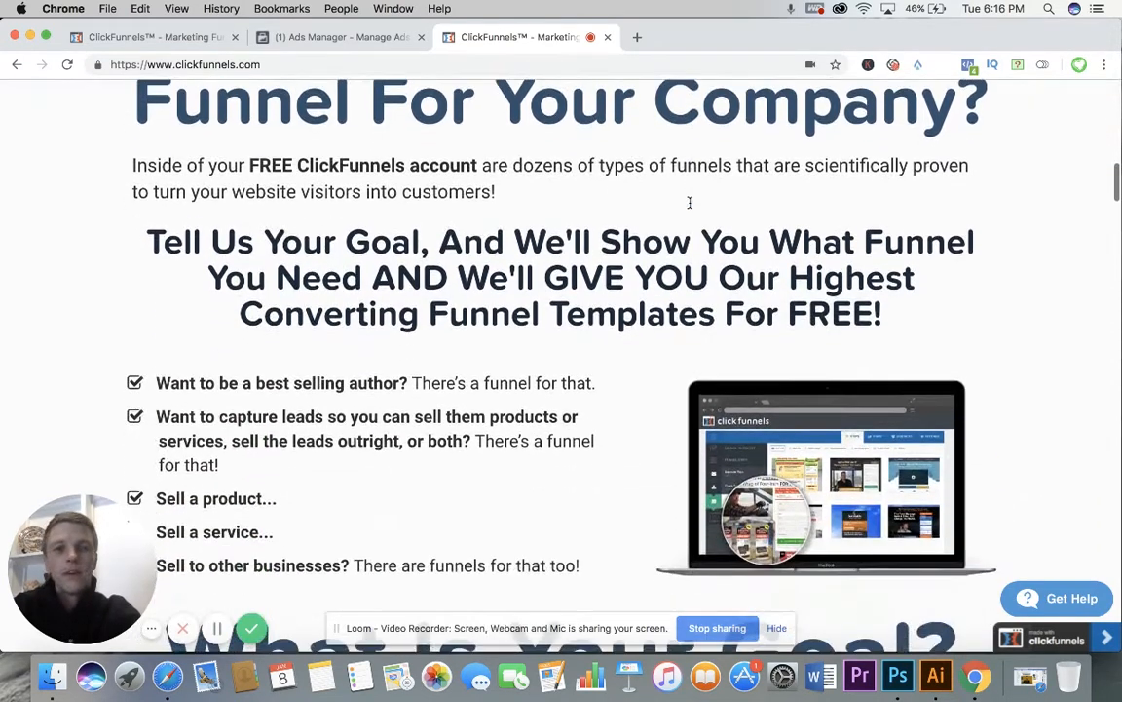
pyautogui.scroll(2, 690, 199)
pyautogui.scroll(-4, 690, 200)
pyautogui.scroll(-4, 690, 200)
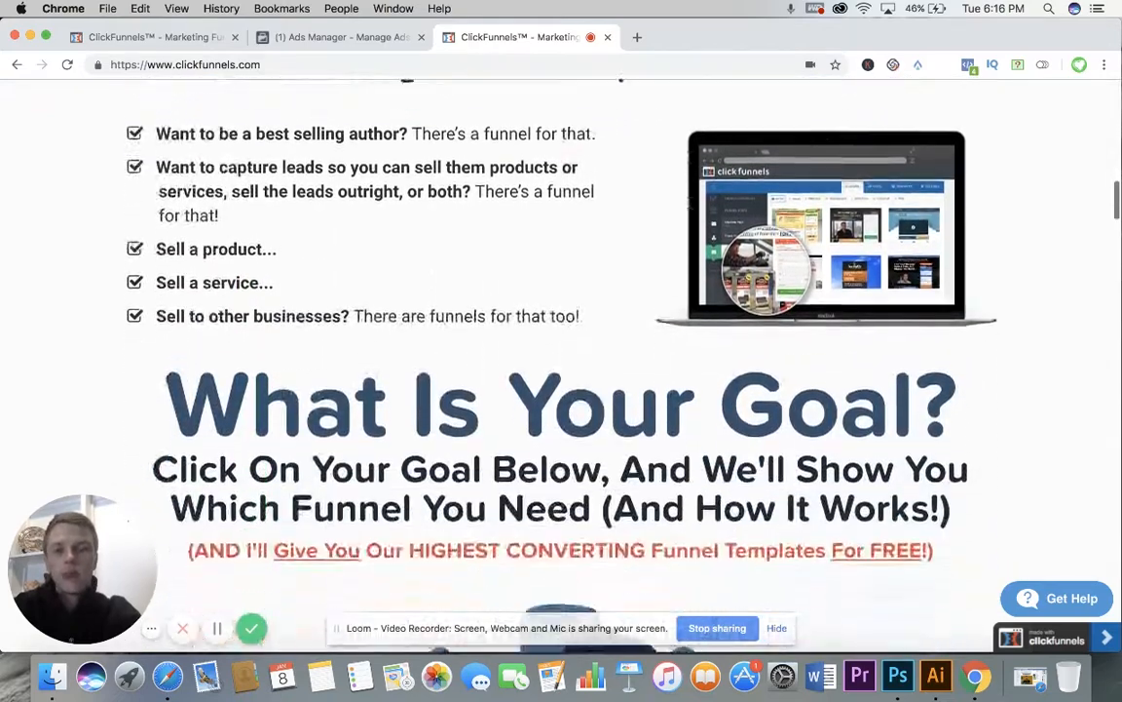
pyautogui.scroll(8, 690, 204)
pyautogui.scroll(6, 690, 206)
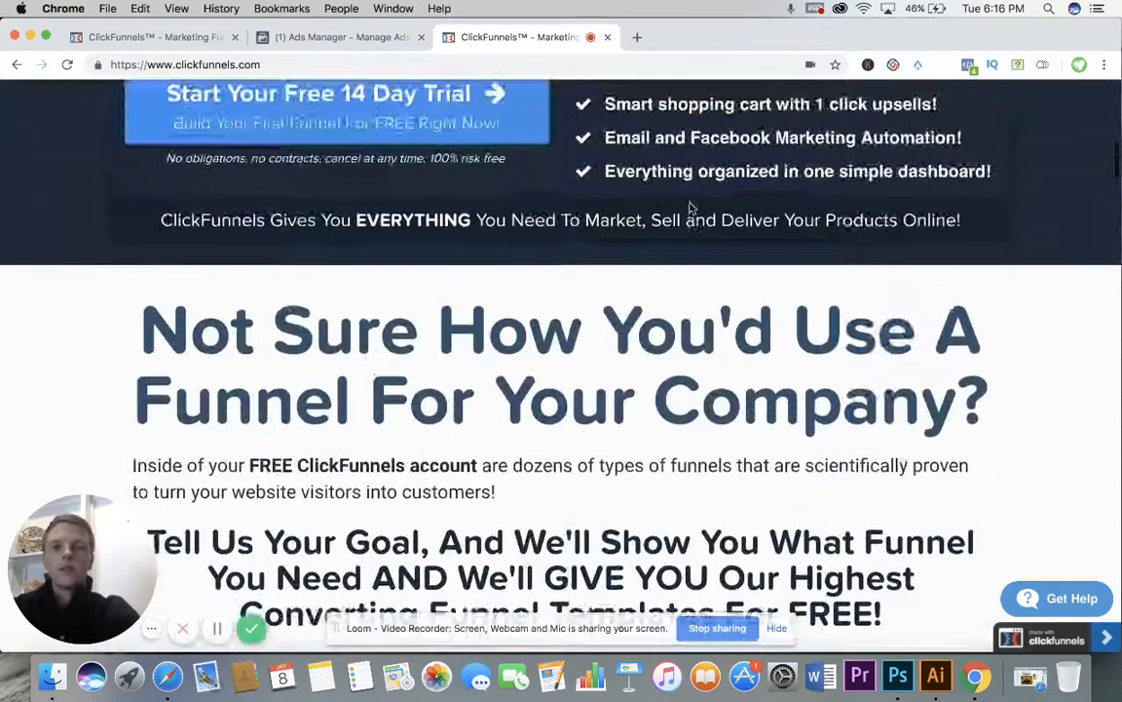
pyautogui.scroll(2, 690, 207)
pyautogui.scroll(10, 690, 207)
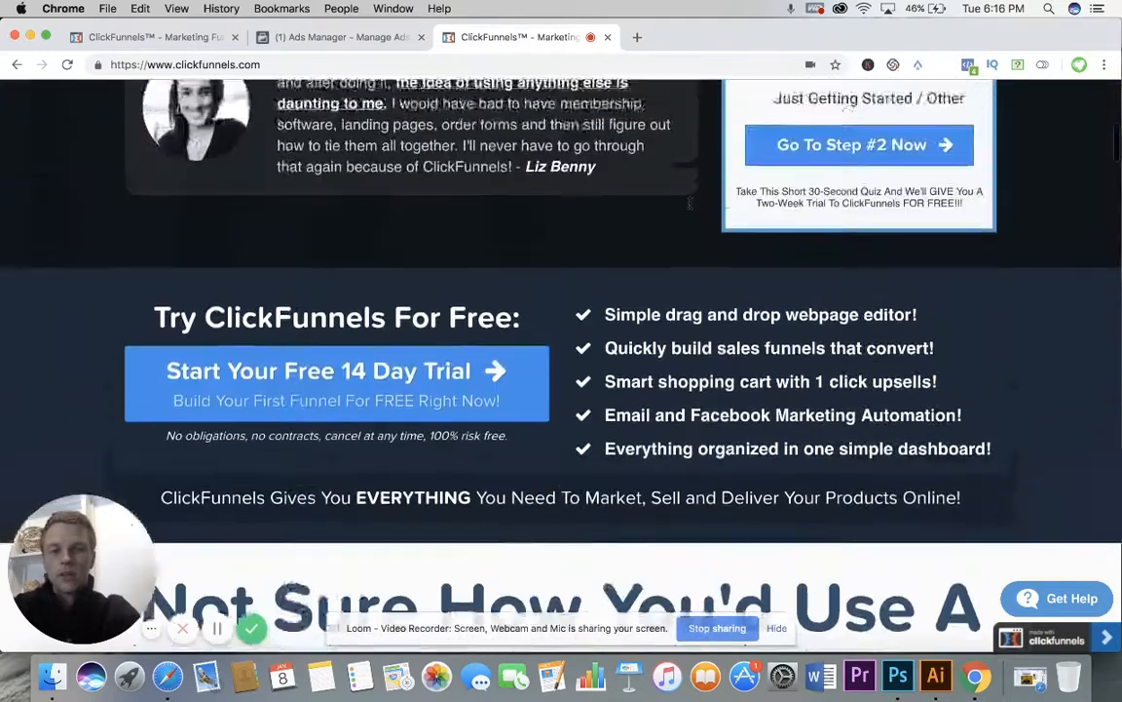
pyautogui.scroll(4, 690, 207)
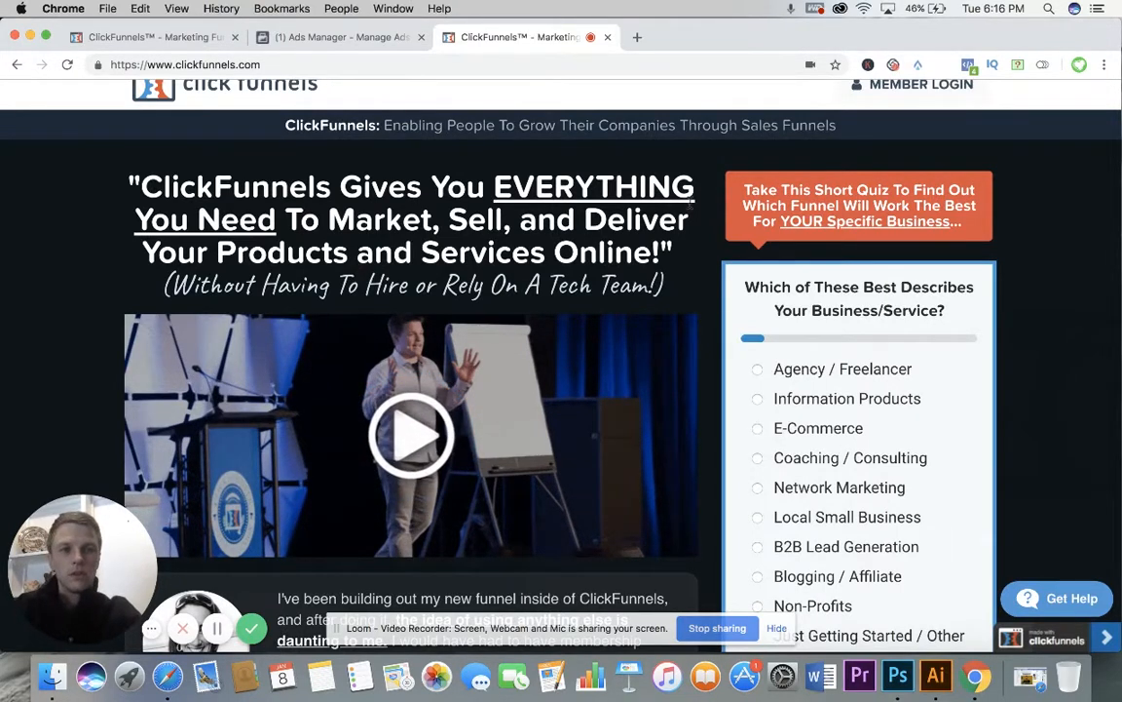
pyautogui.scroll(1, 691, 201)
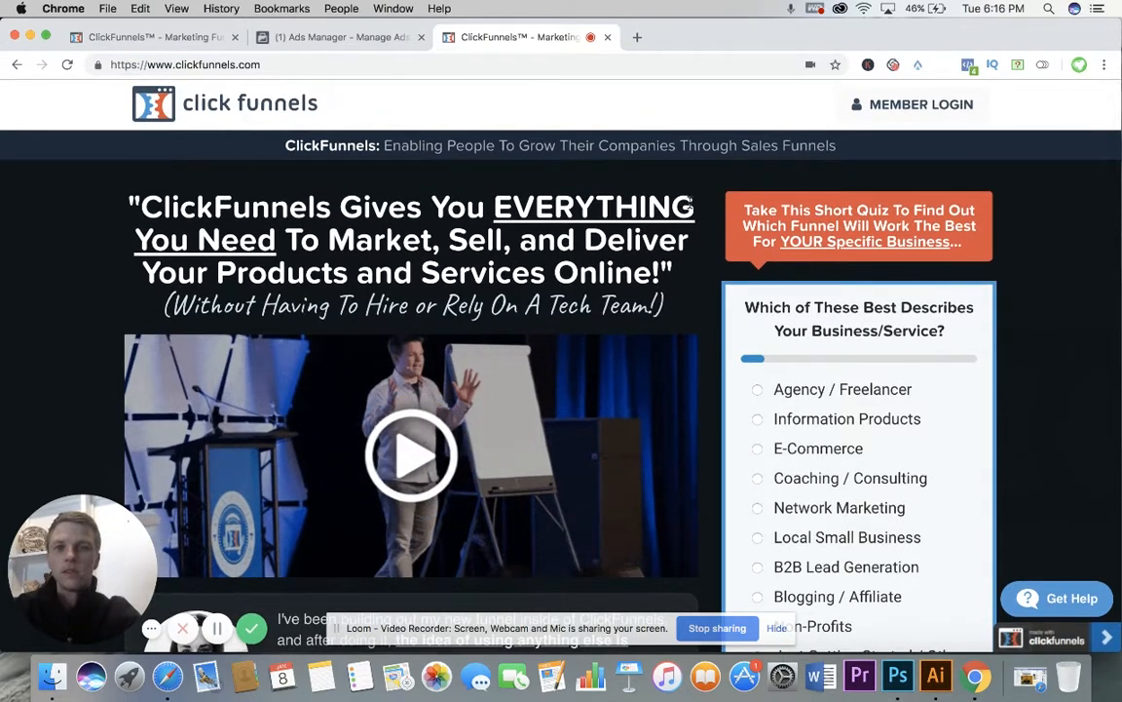
# Step: Switch to the We Got This Catering funnel's stats and review the page views and opt-ins for each funnel step
pyautogui.click(181, 39)
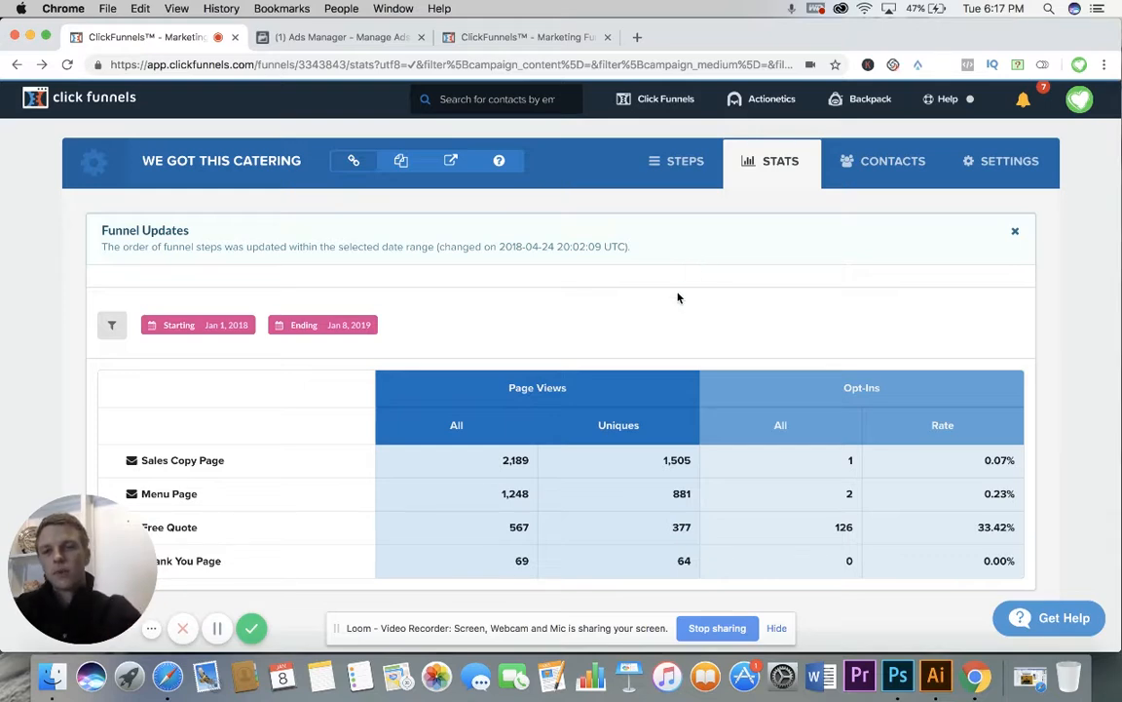
pyautogui.scroll(-2, 678, 296)
pyautogui.scroll(-1, 679, 298)
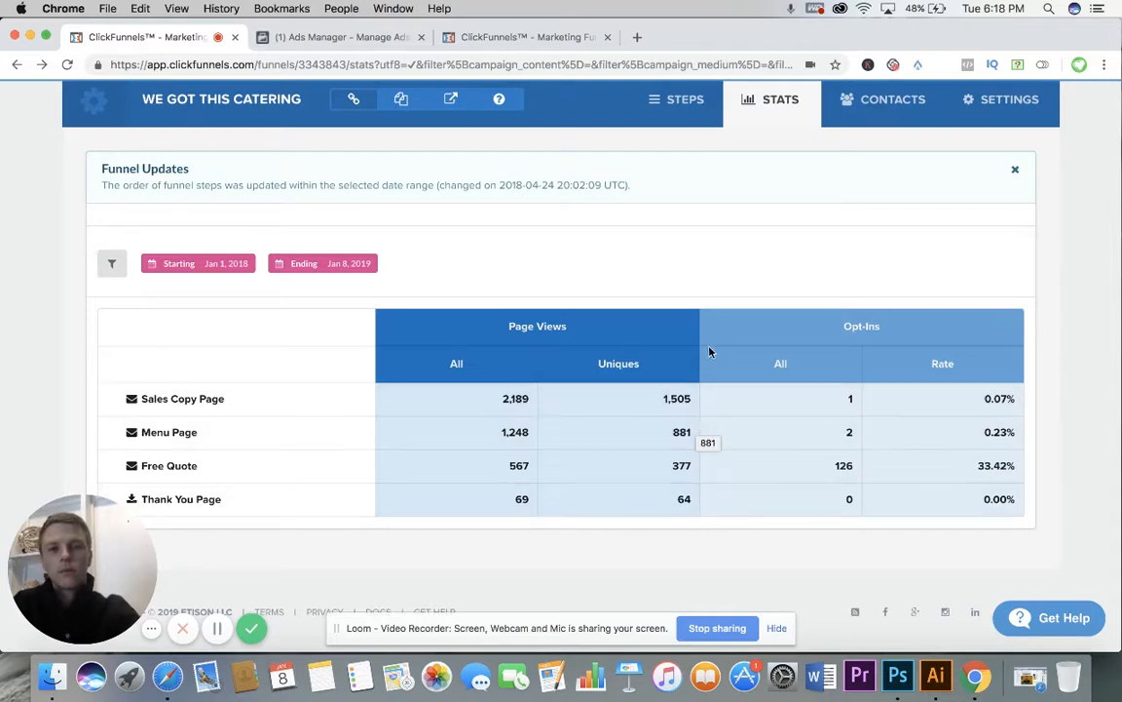
# Step: Open the We Got This Catering funnel's contacts, signing in again with the prefilled credentials, and look through the contact list
pyautogui.click(891, 105)
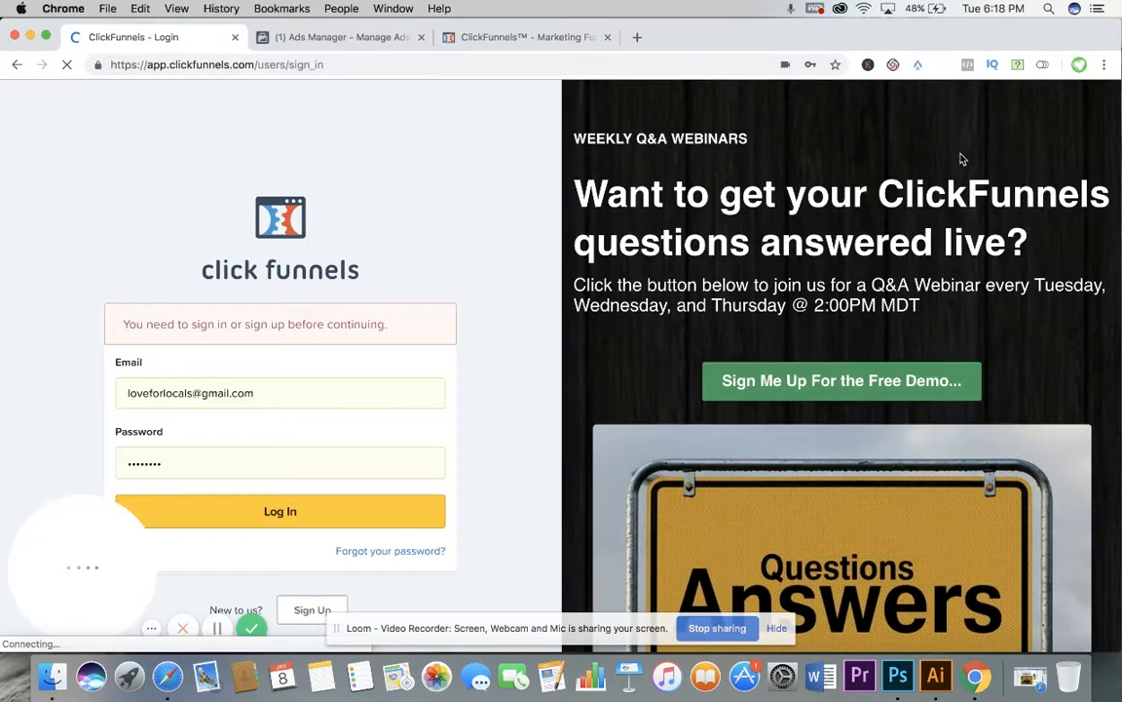
pyautogui.click(281, 513)
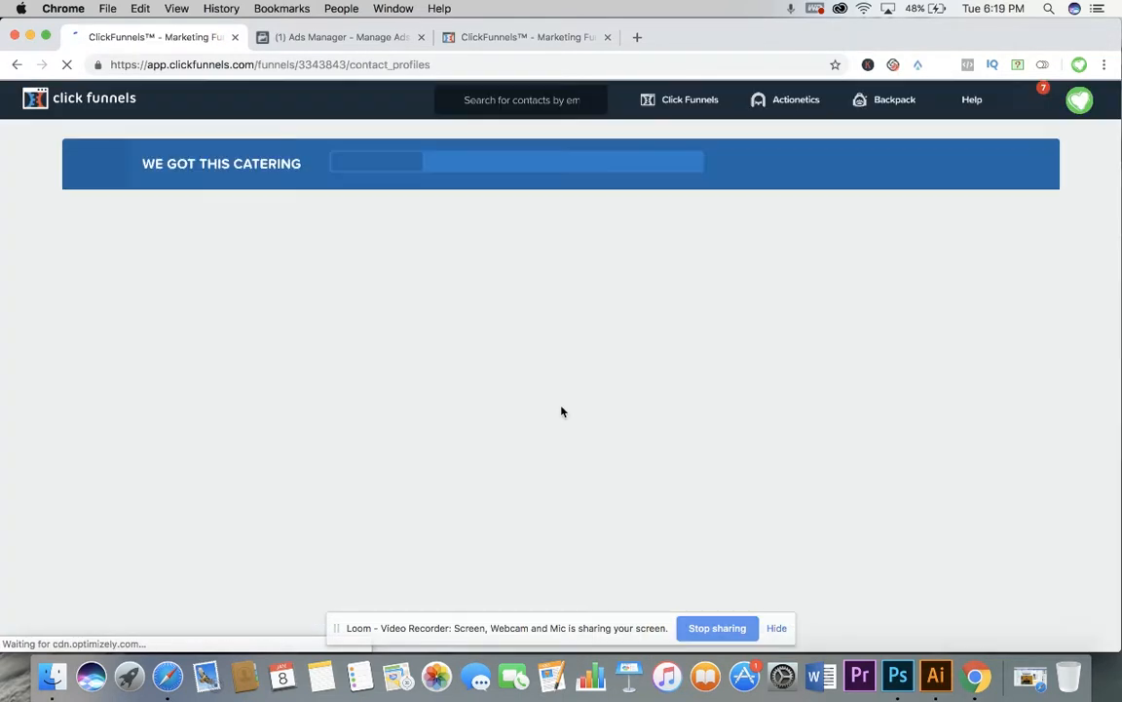
pyautogui.scroll(-8, 628, 419)
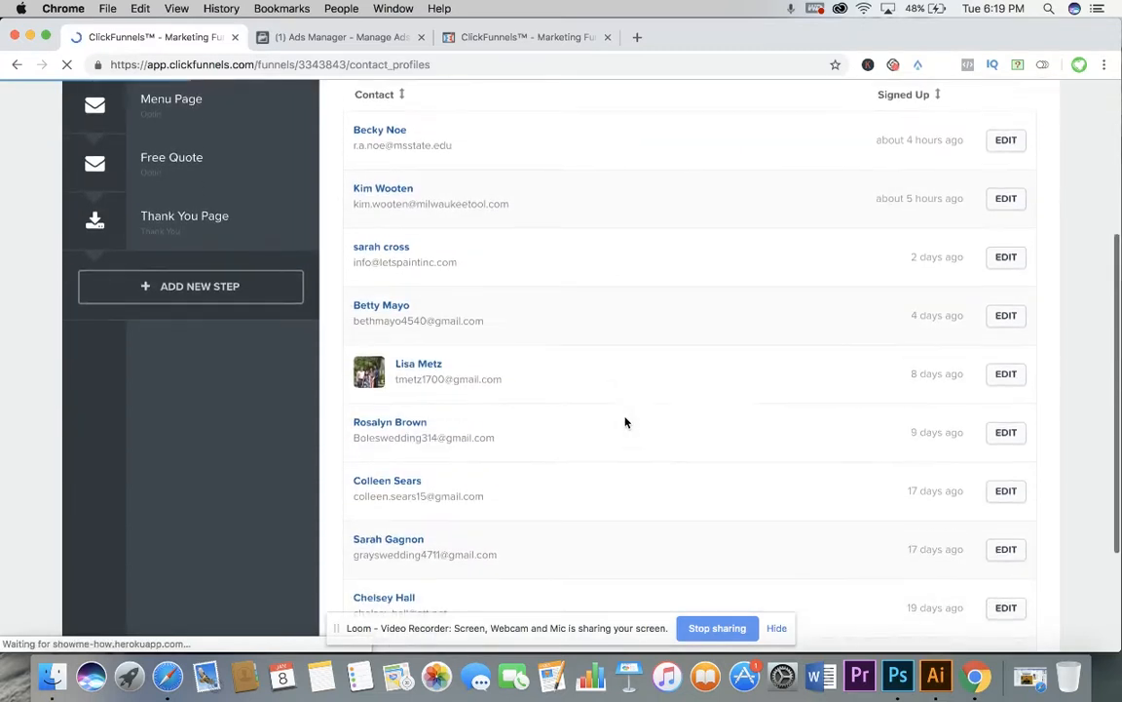
pyautogui.scroll(2, 812, 273)
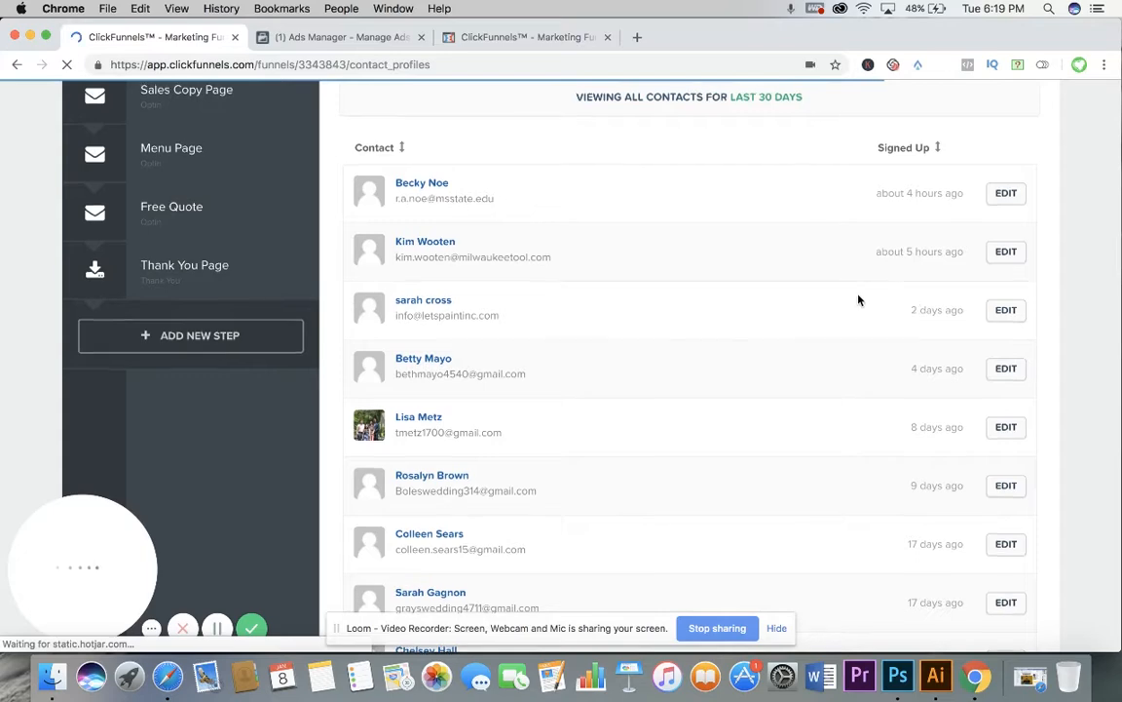
pyautogui.scroll(2, 860, 299)
pyautogui.scroll(4, 837, 288)
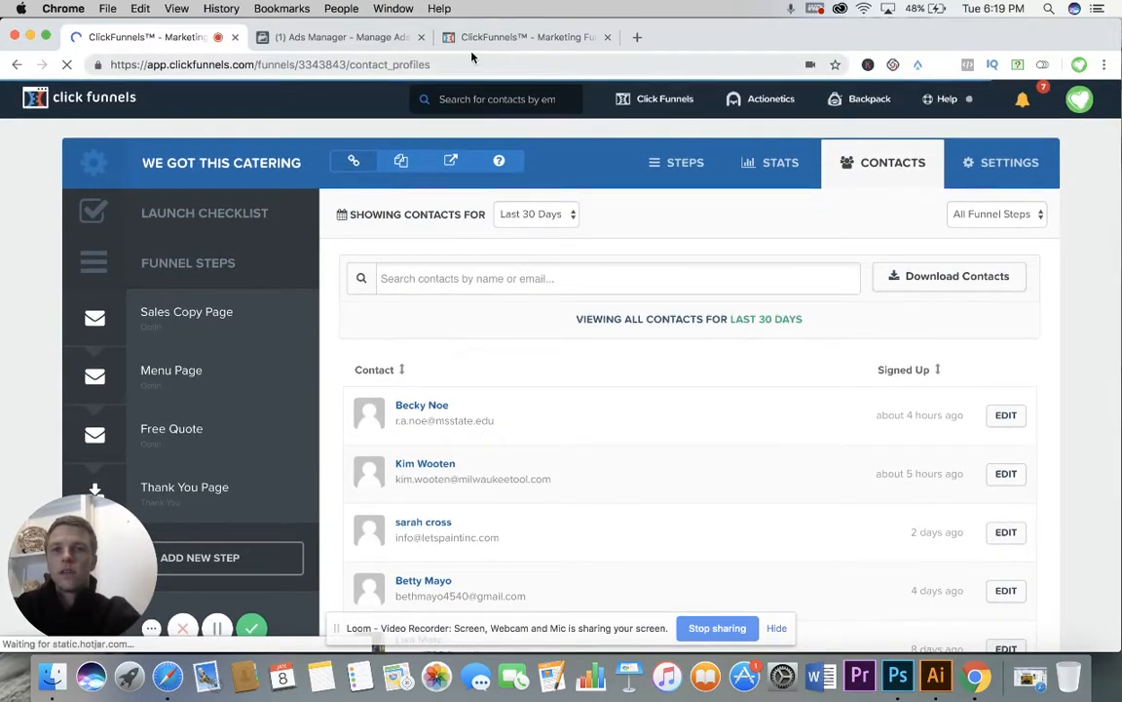
# Step: Close the funnel contacts page, open the account dashboard through the ClickFunnels homepage's member login, and dismiss the error notification
pyautogui.click(235, 39)
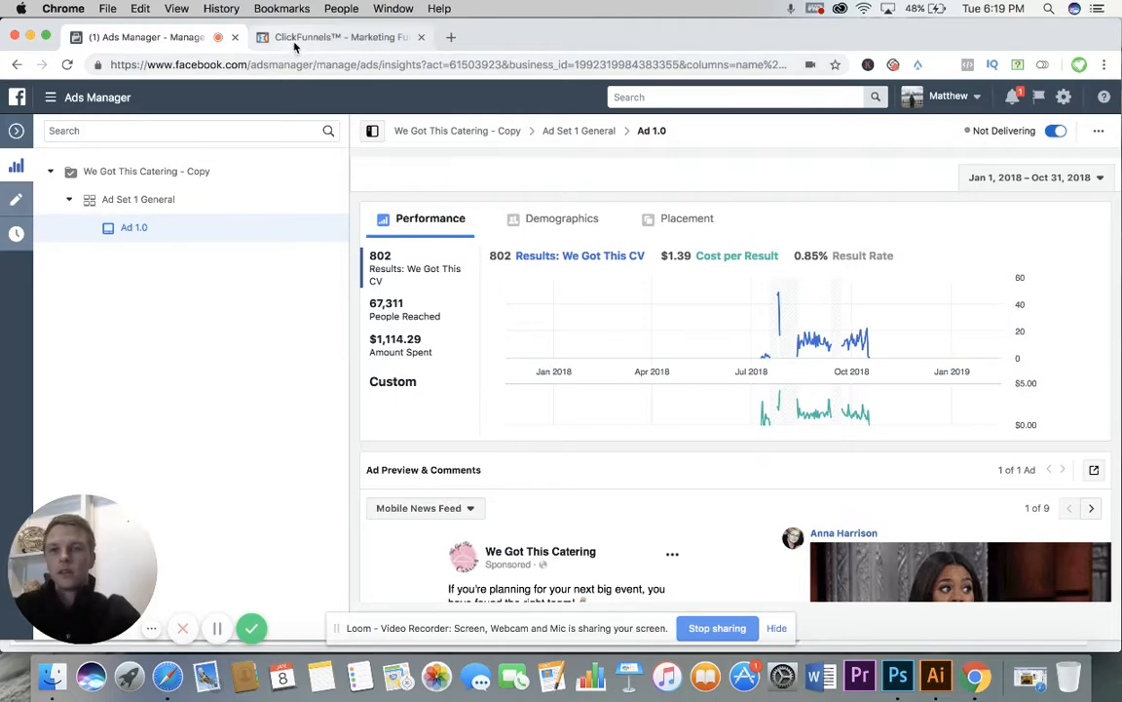
pyautogui.click(295, 43)
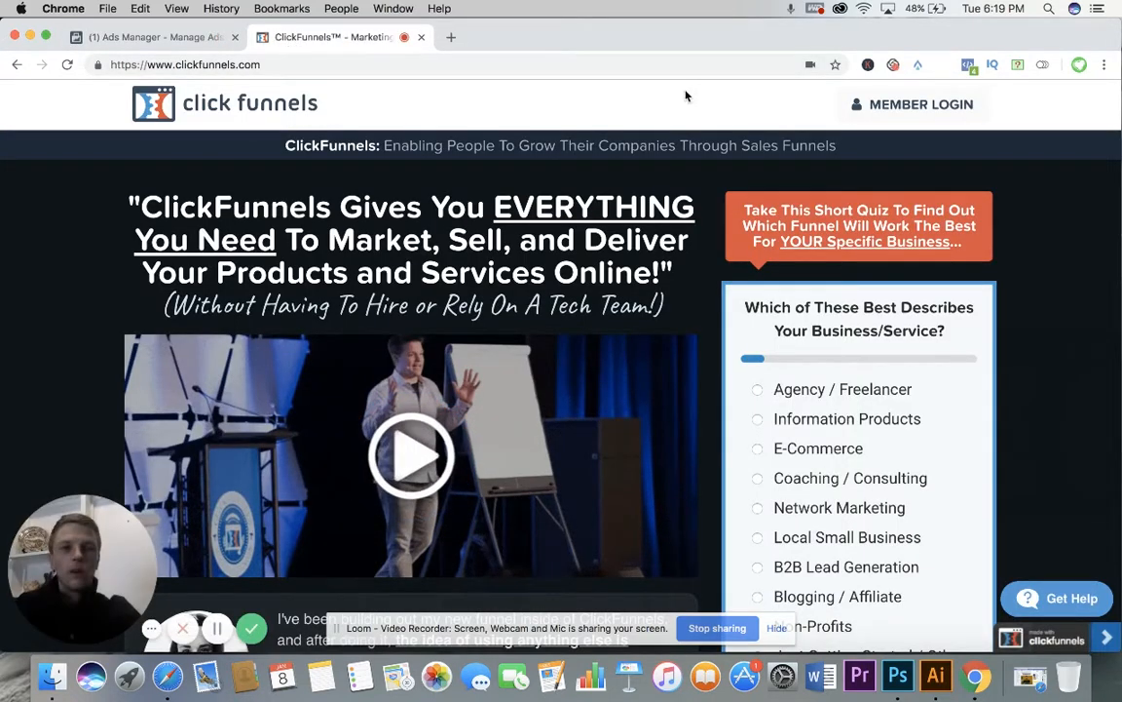
pyautogui.click(897, 110)
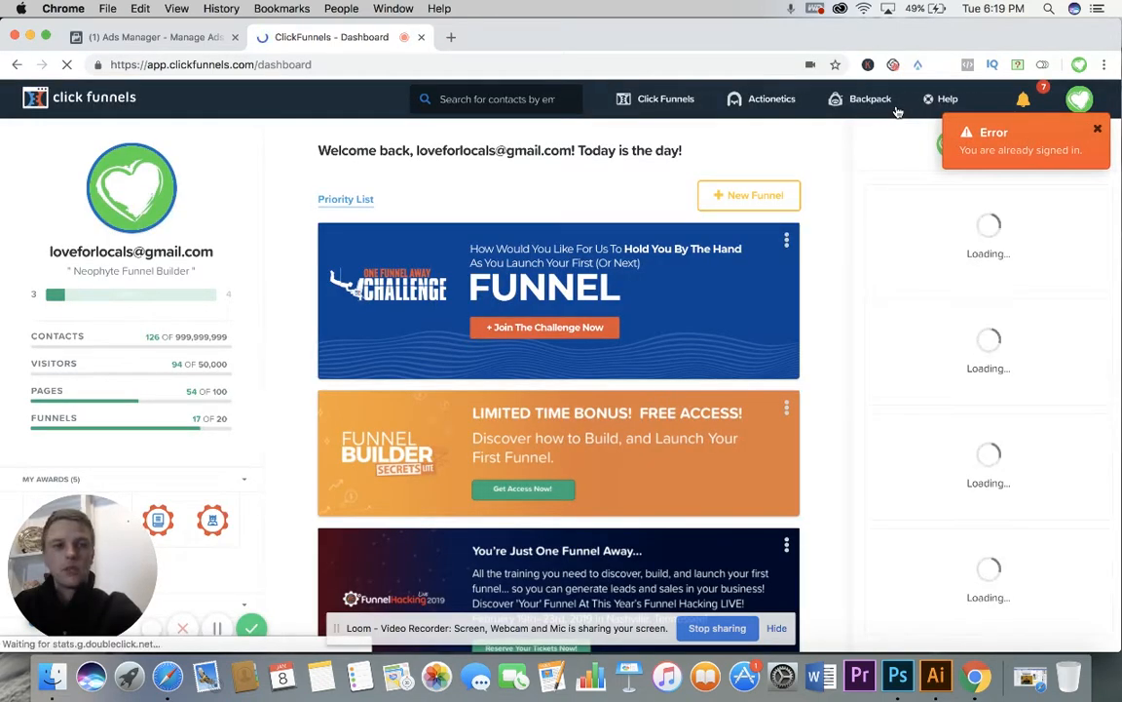
pyautogui.click(1099, 132)
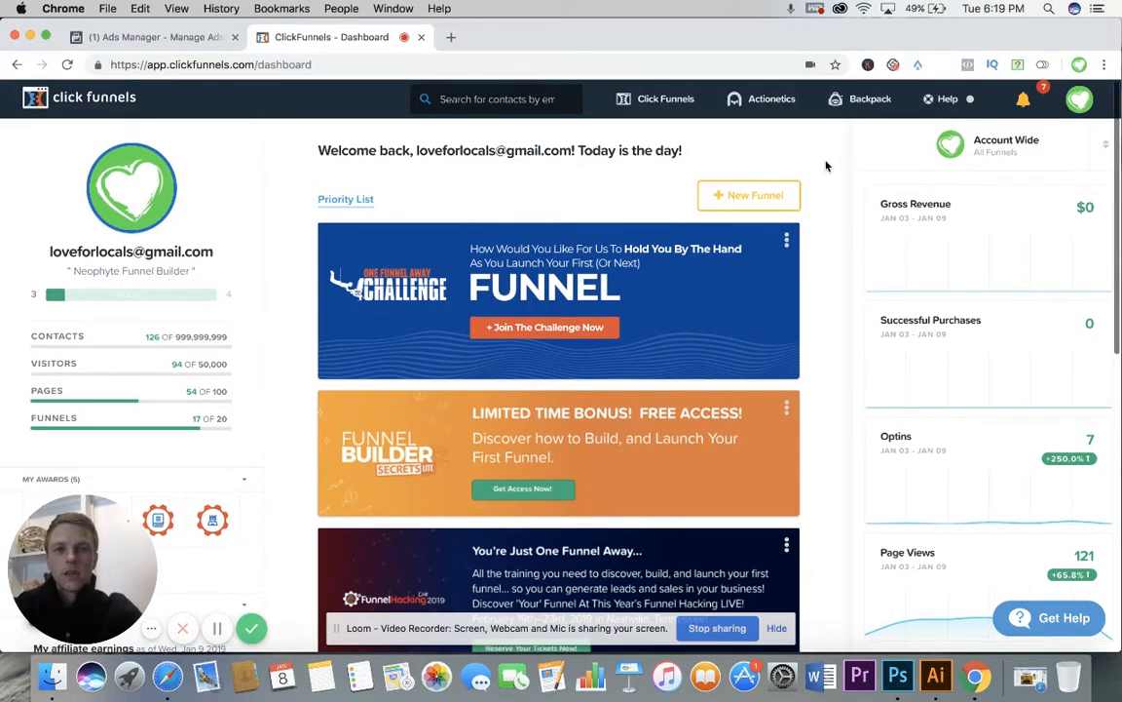
# Step: Find the We Got This Catering funnel in the Legacy group of the account's funnels and open its steps overview
pyautogui.moveTo(648, 101)
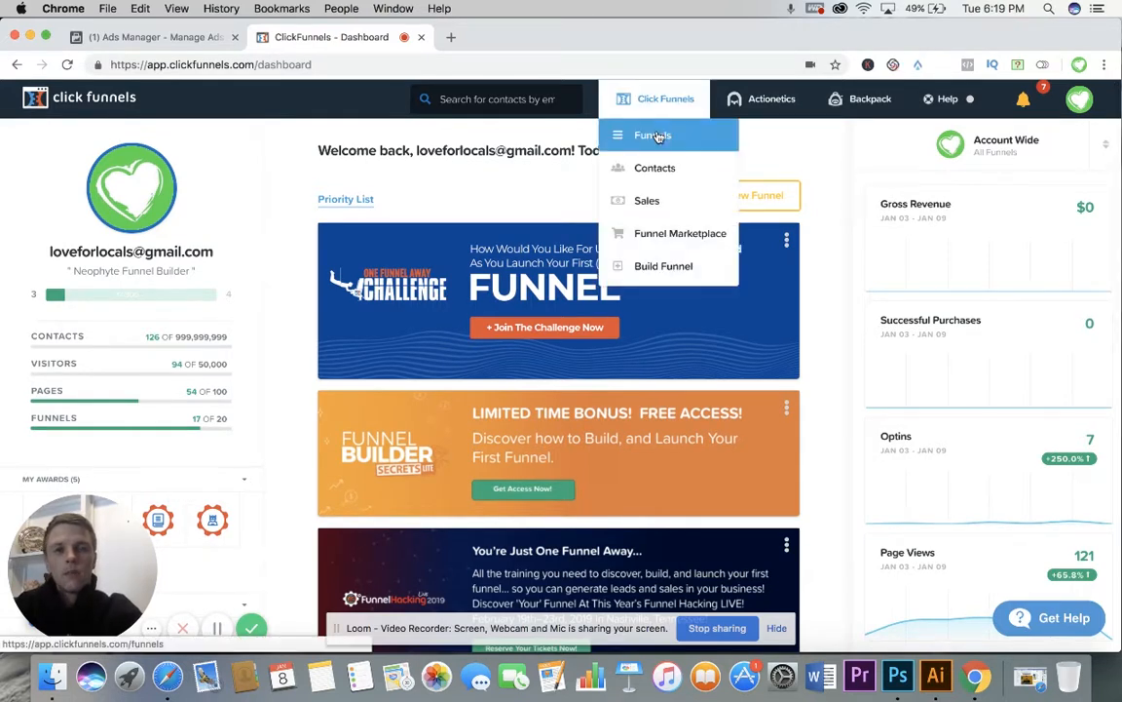
pyautogui.click(654, 135)
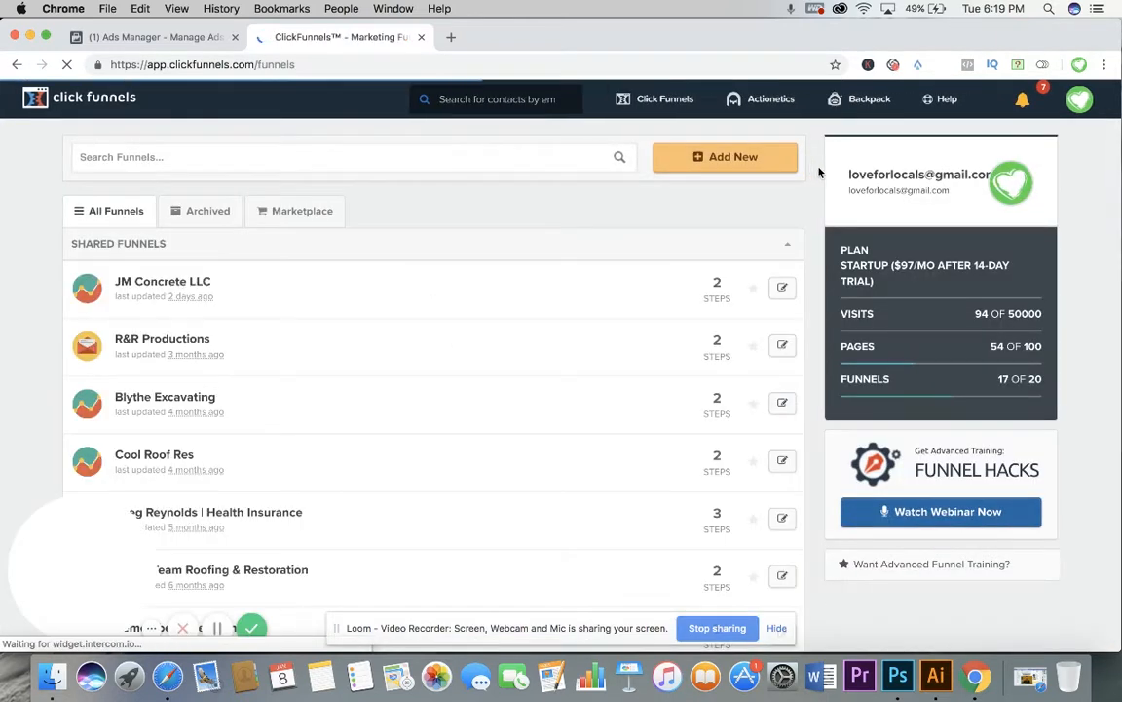
pyautogui.scroll(-1, 817, 174)
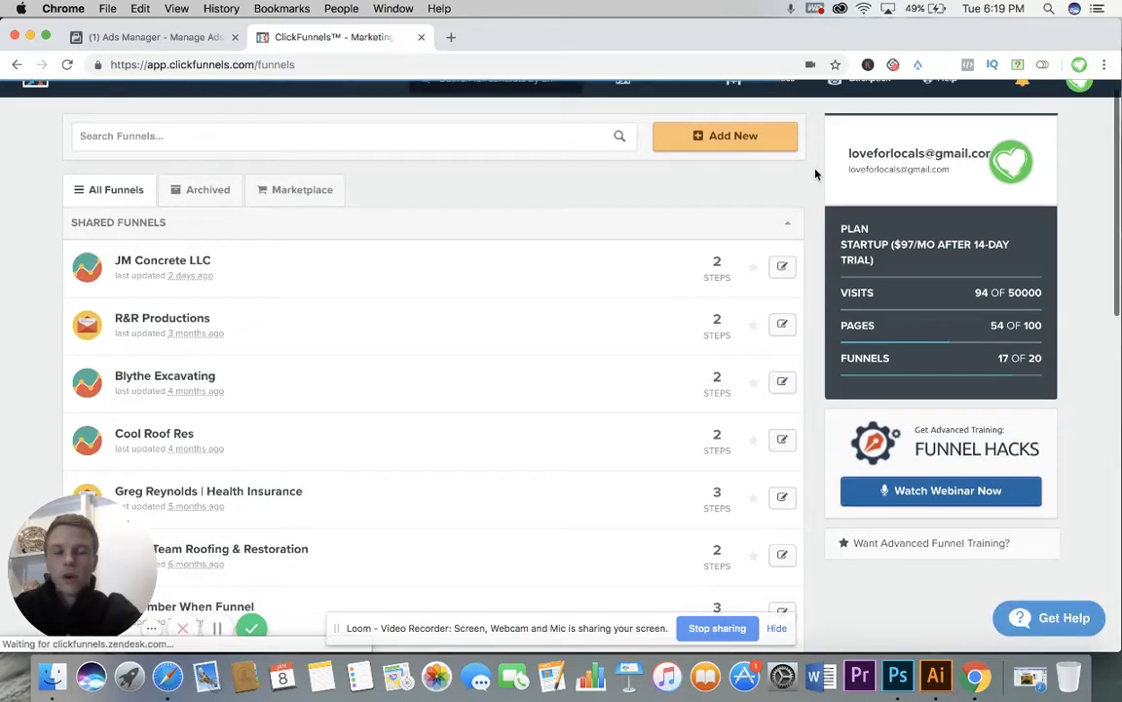
pyautogui.scroll(-10, 816, 173)
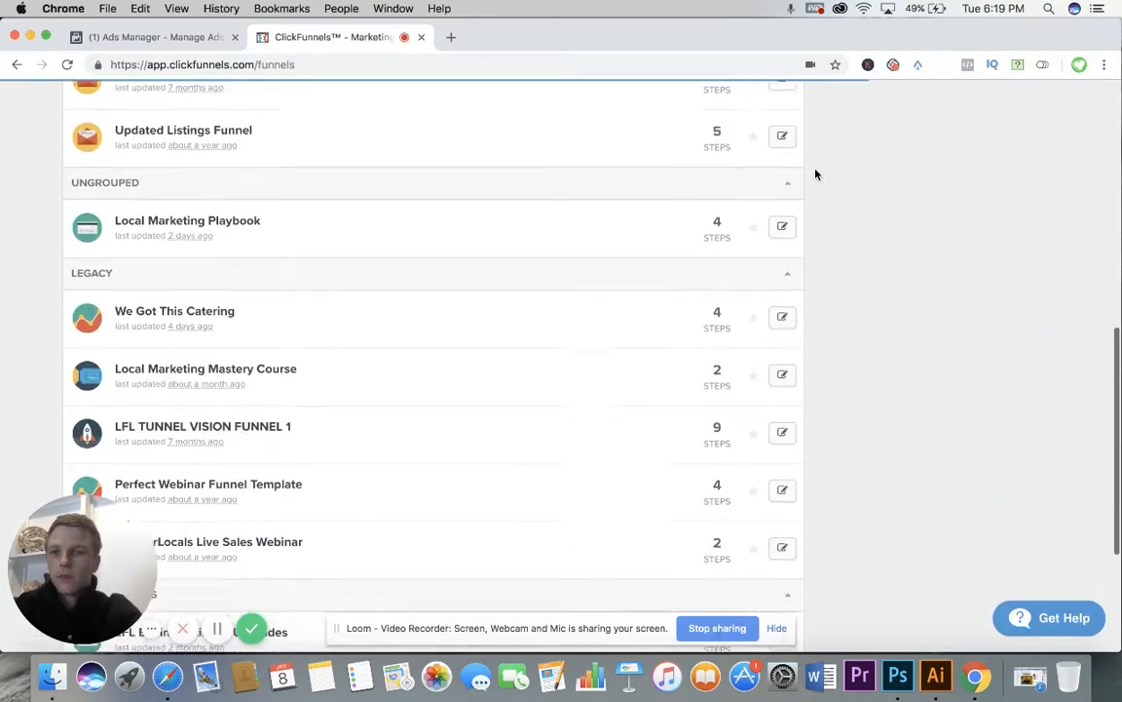
pyautogui.scroll(-4, 817, 174)
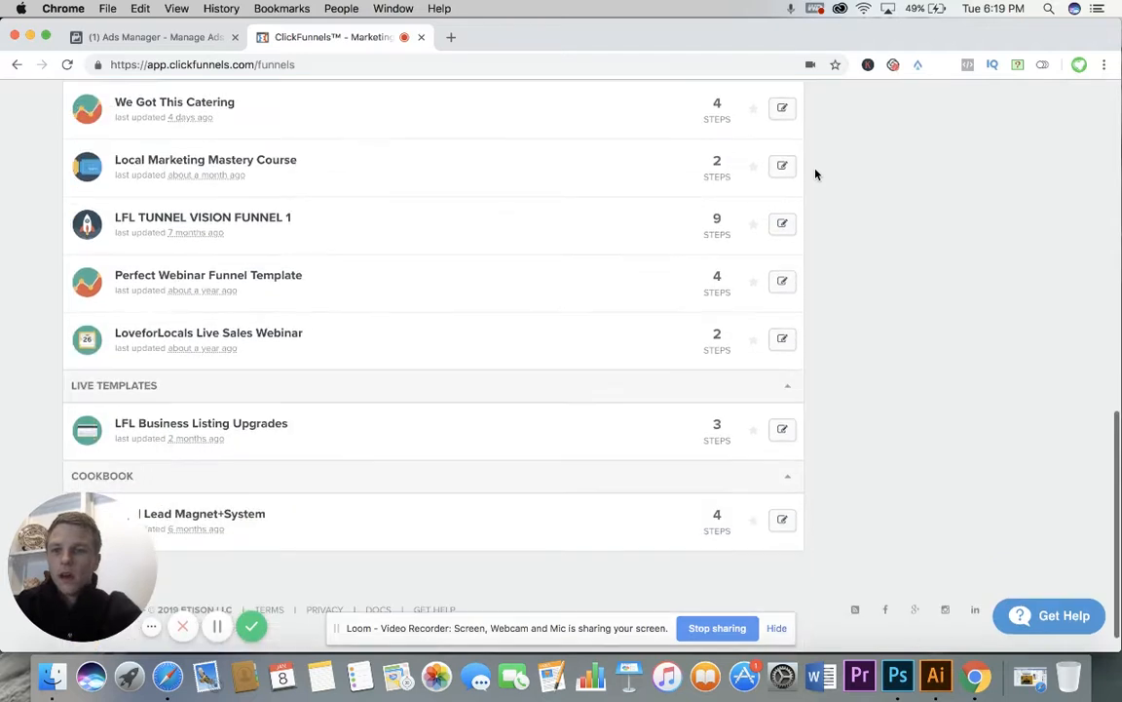
pyautogui.scroll(3, 816, 173)
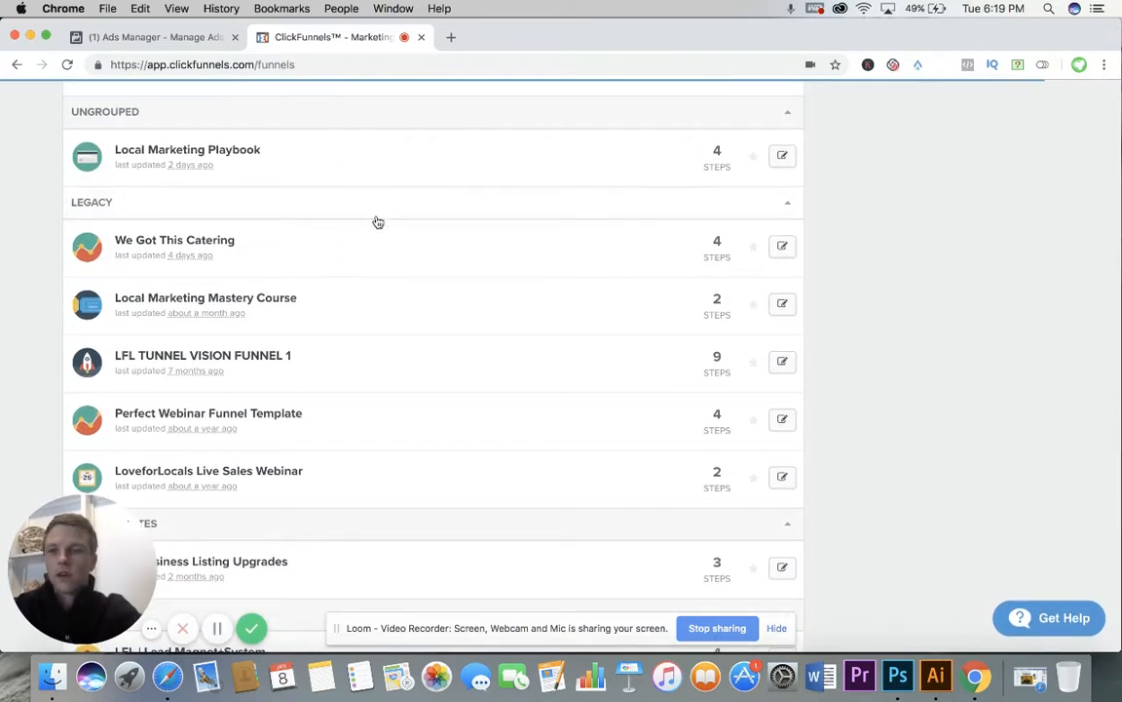
pyautogui.click(186, 243)
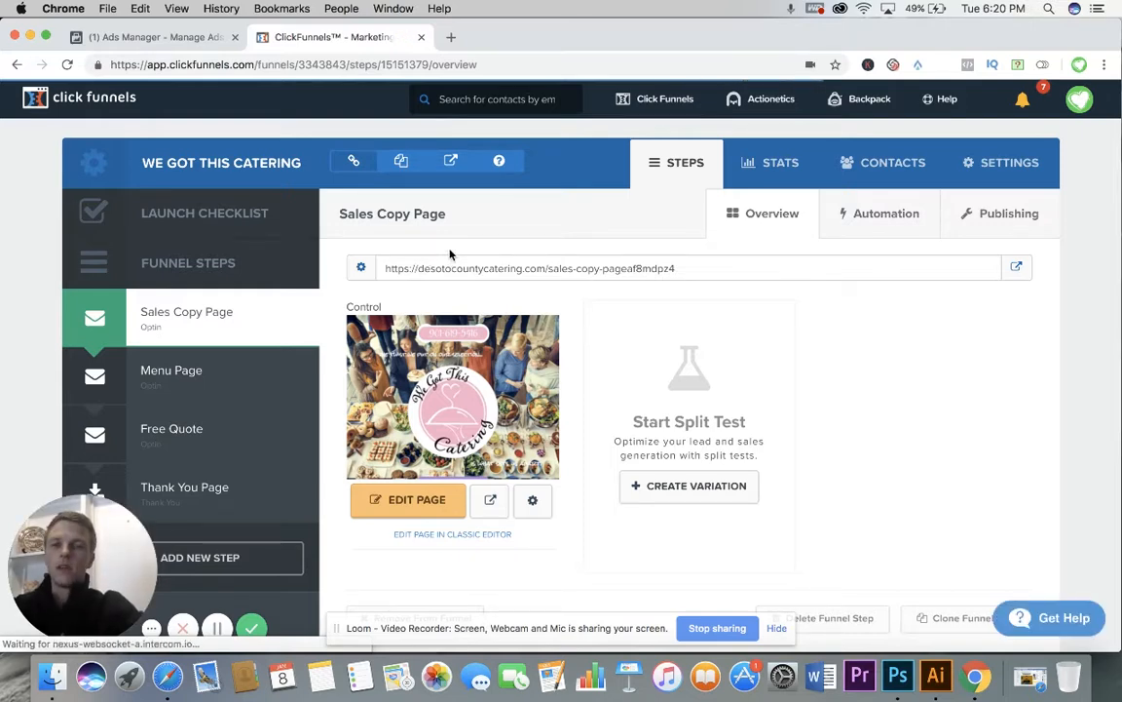
pyautogui.scroll(-1, 450, 255)
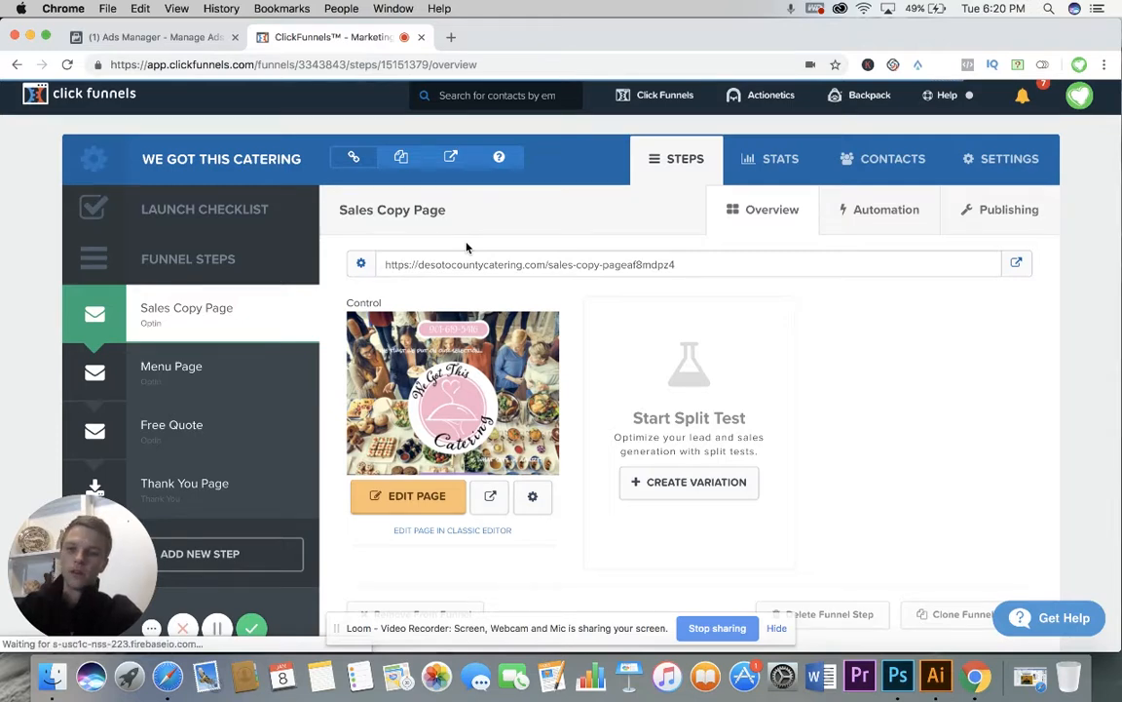
pyautogui.scroll(-1, 476, 244)
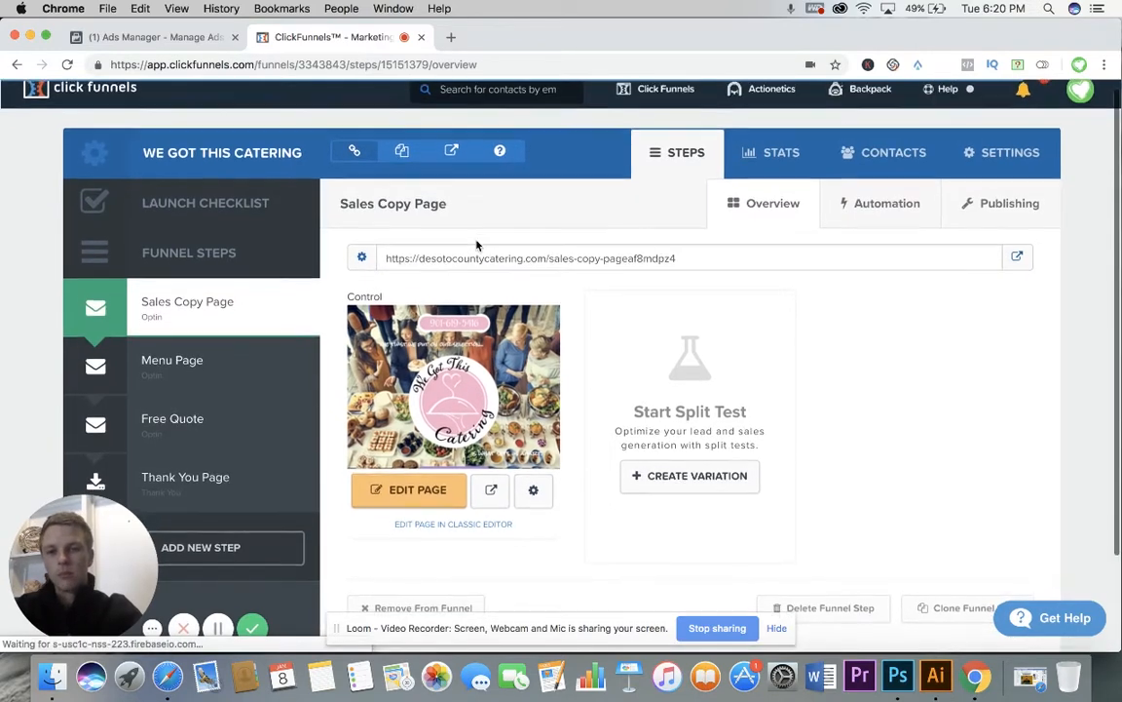
# Step: Open the Sales Copy Page in the page editor and examine its hero section with the phone number, headline and catering logo
pyautogui.scroll(1, 405, 344)
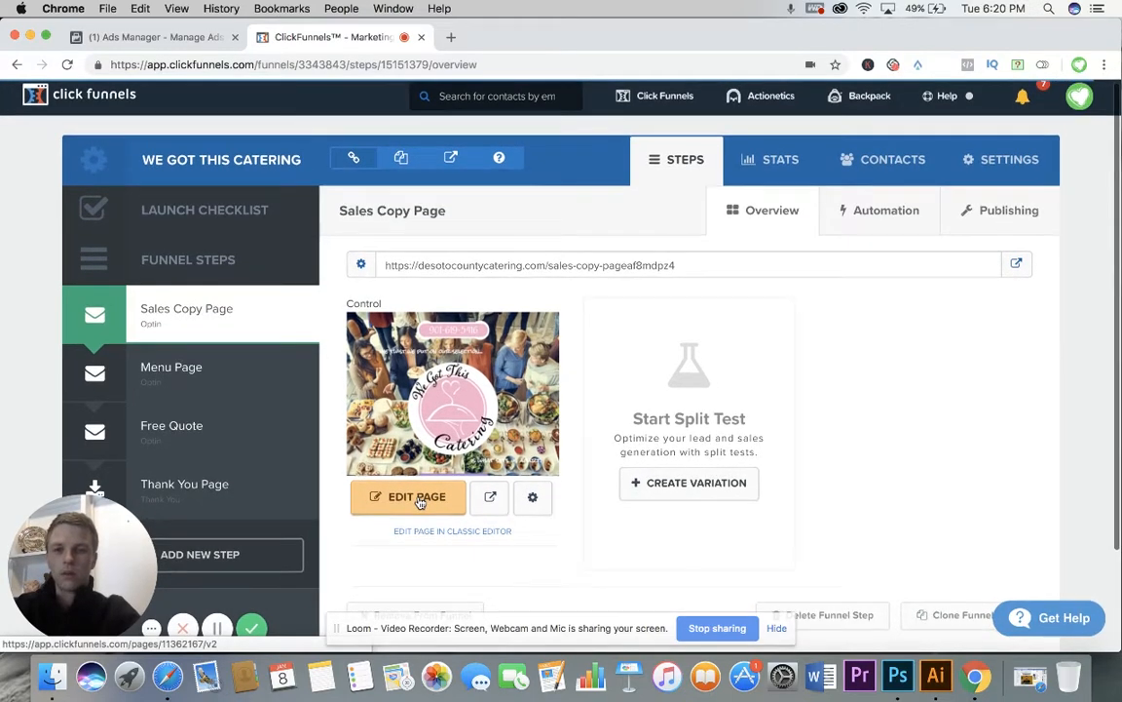
pyautogui.click(420, 502)
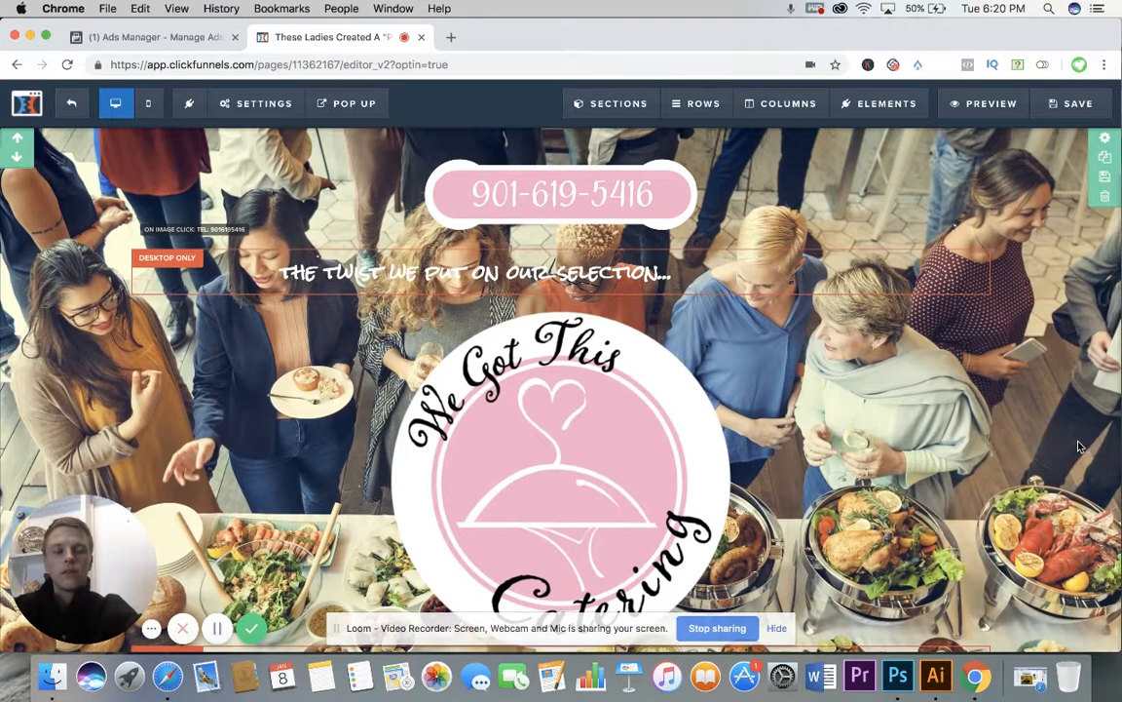
pyautogui.scroll(-1, 1079, 447)
pyautogui.scroll(-1, 1078, 446)
pyautogui.scroll(1, 1079, 446)
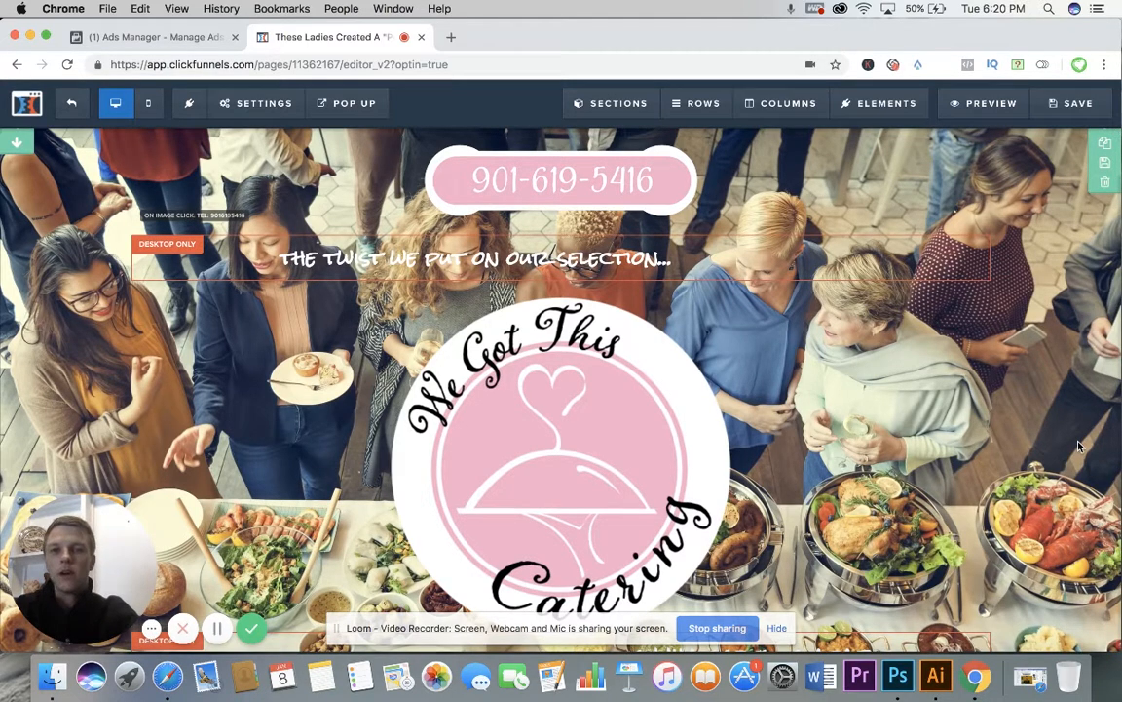
pyautogui.scroll(-2, 1079, 447)
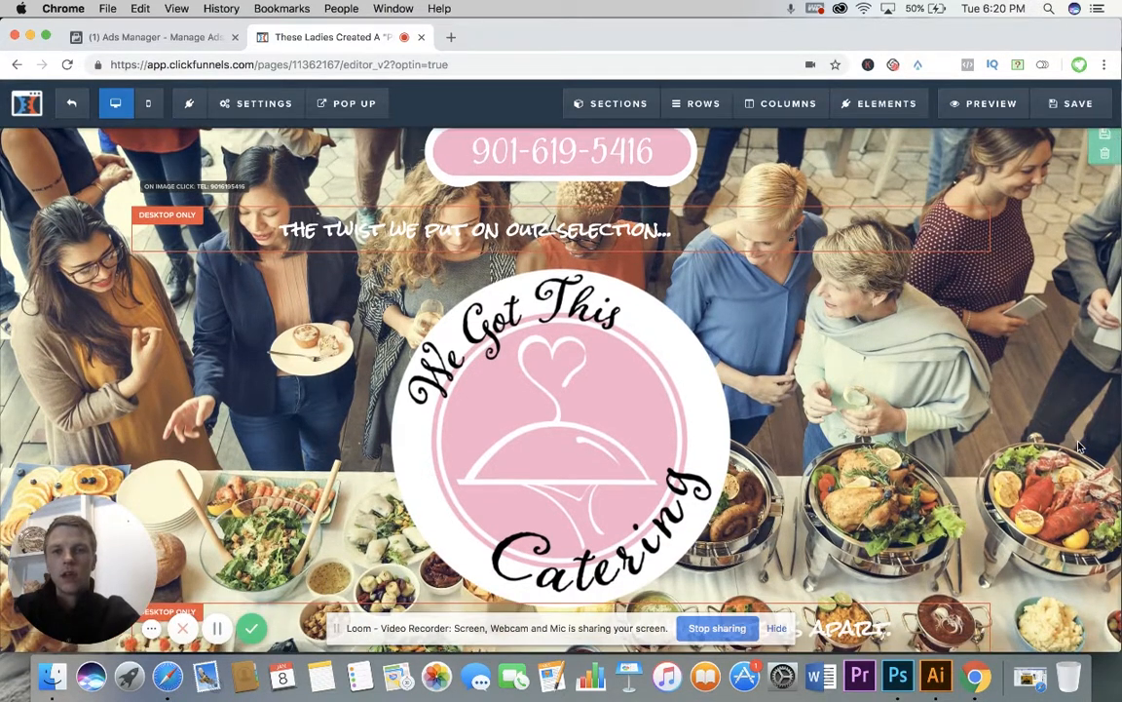
pyautogui.scroll(-6, 1078, 446)
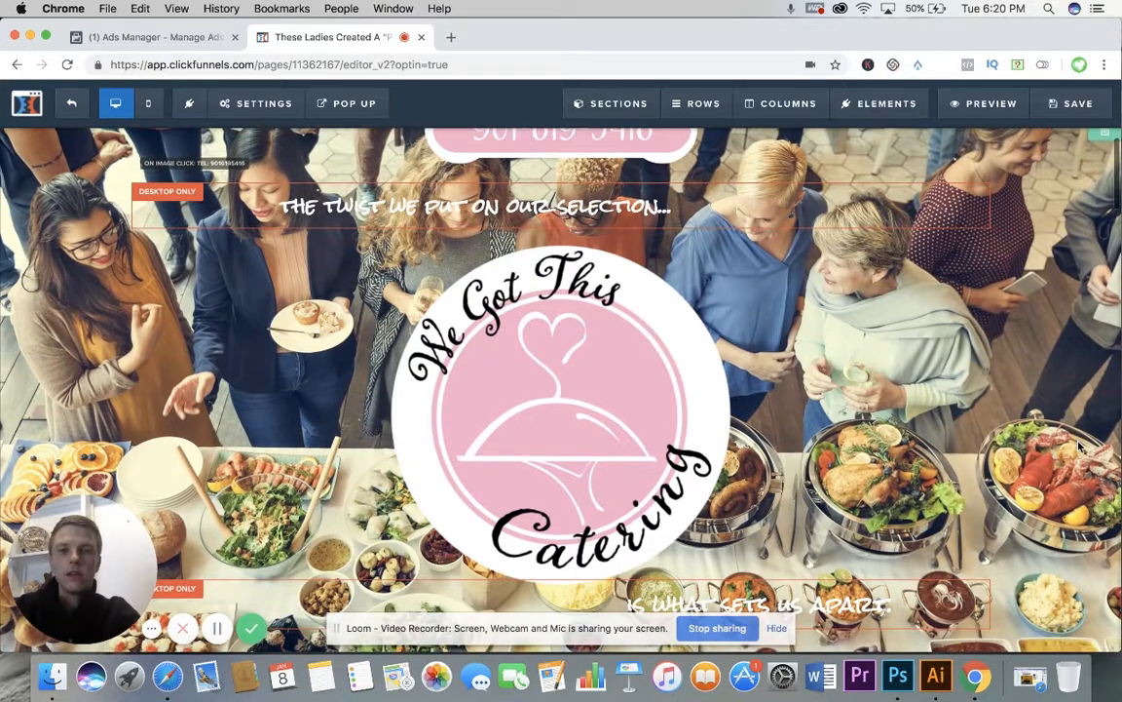
pyautogui.scroll(6, 1078, 446)
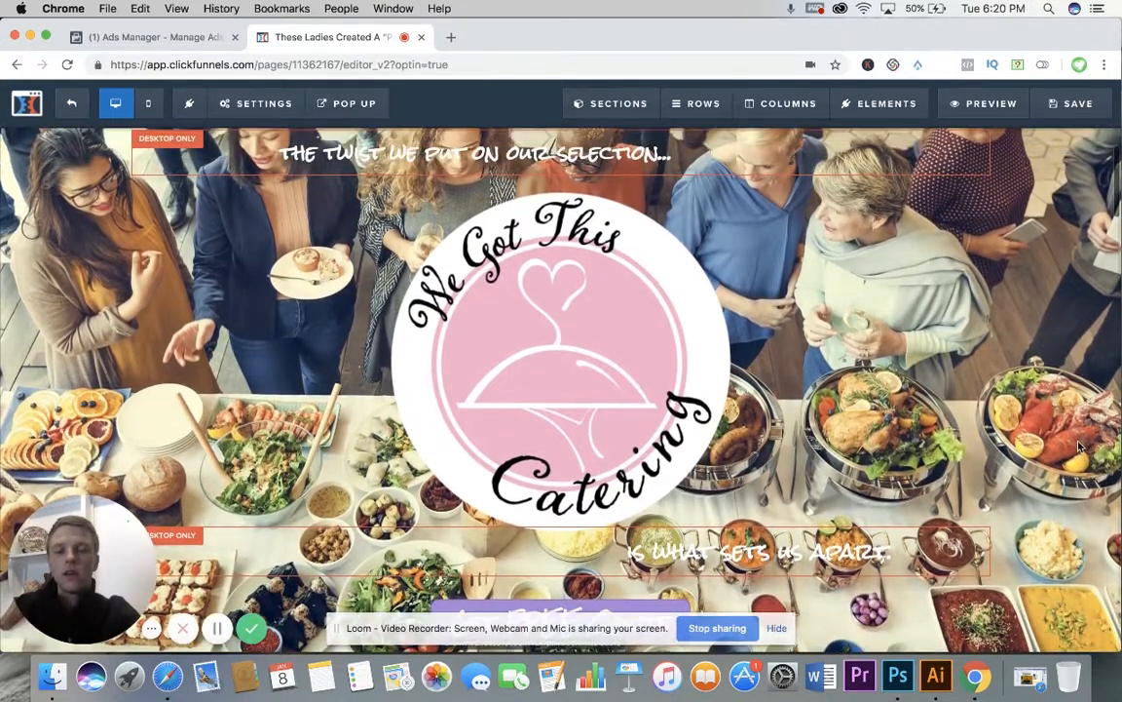
pyautogui.scroll(2, 1023, 419)
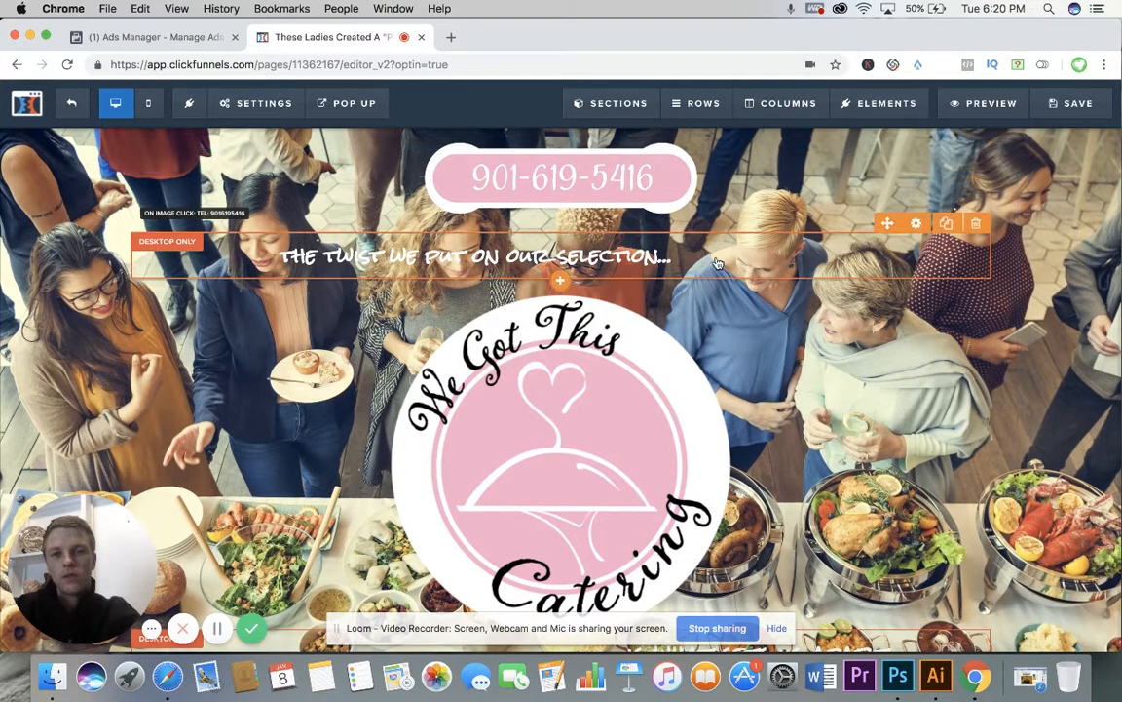
pyautogui.scroll(-10, 831, 334)
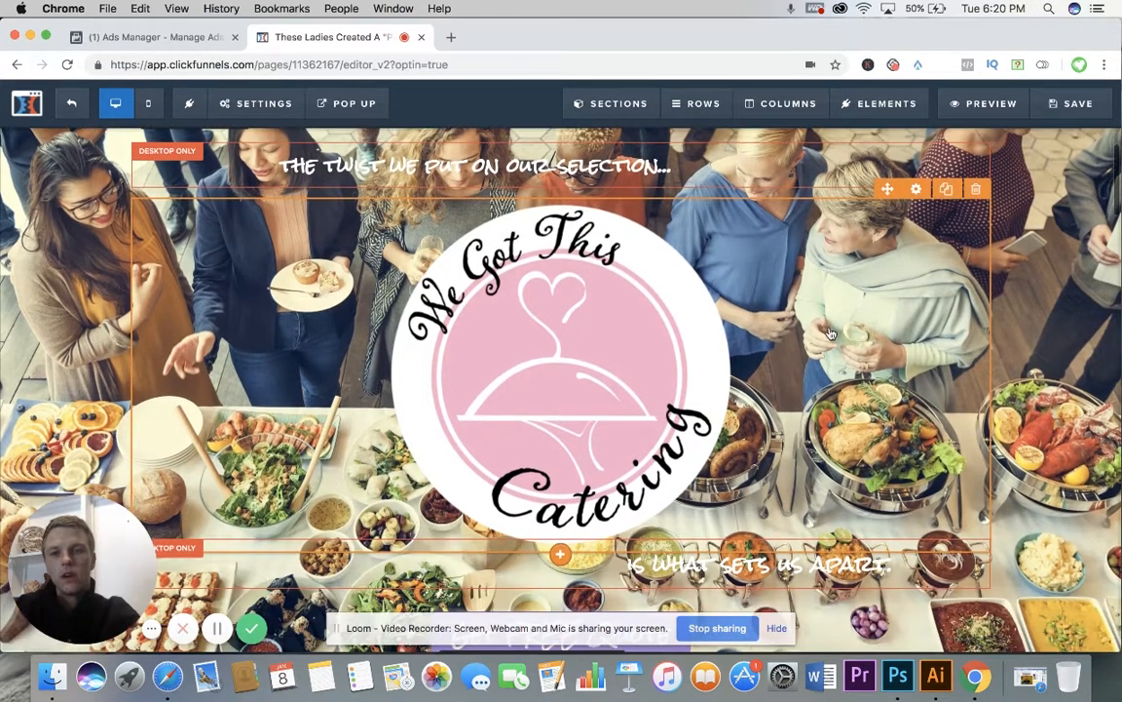
# Step: Review the free quote button, the pink intro section, the menu options button and the food inspection report image
pyautogui.scroll(-2, 687, 405)
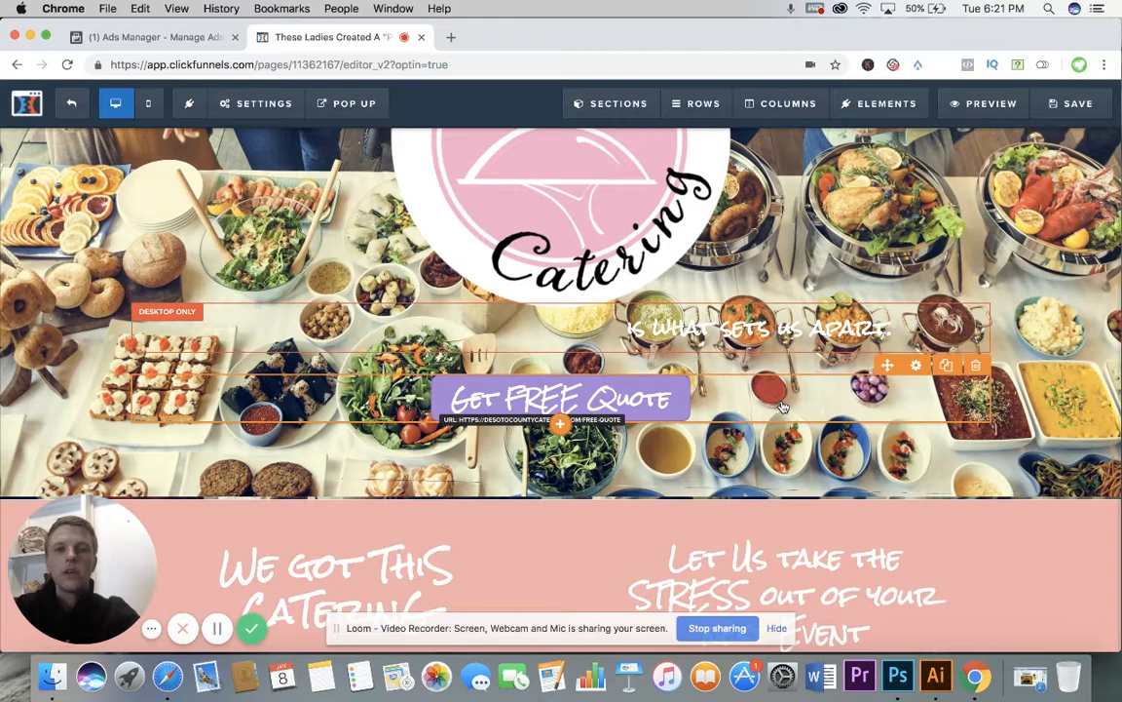
pyautogui.scroll(-4, 782, 405)
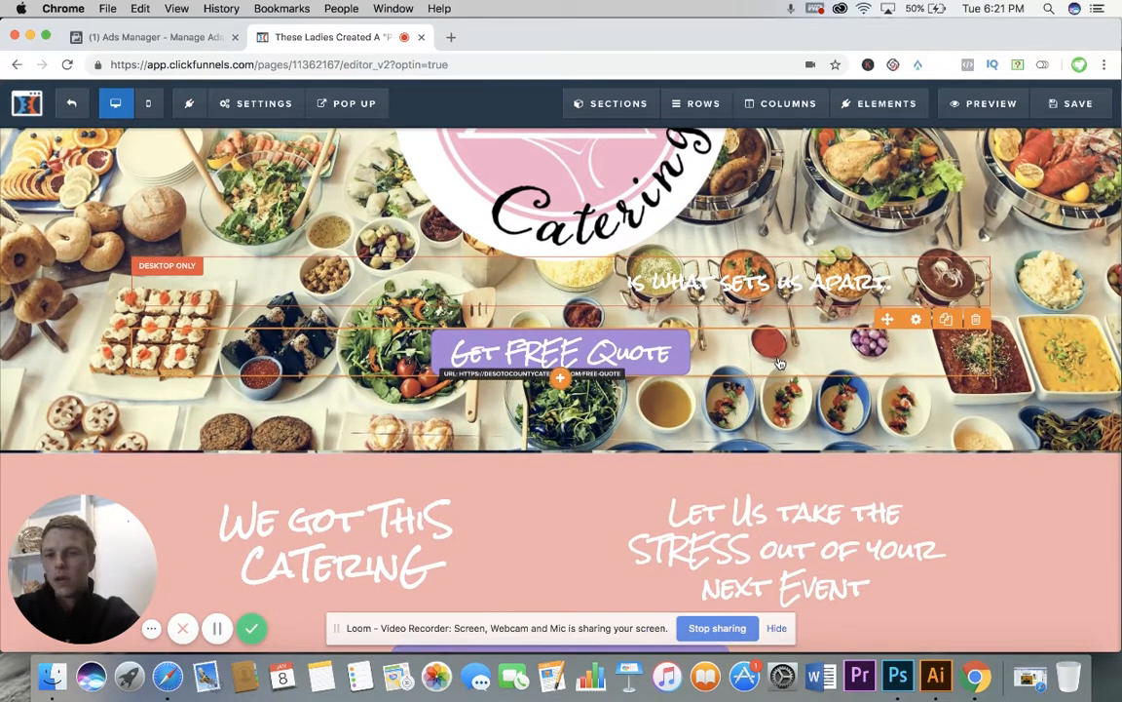
pyautogui.scroll(-10, 779, 363)
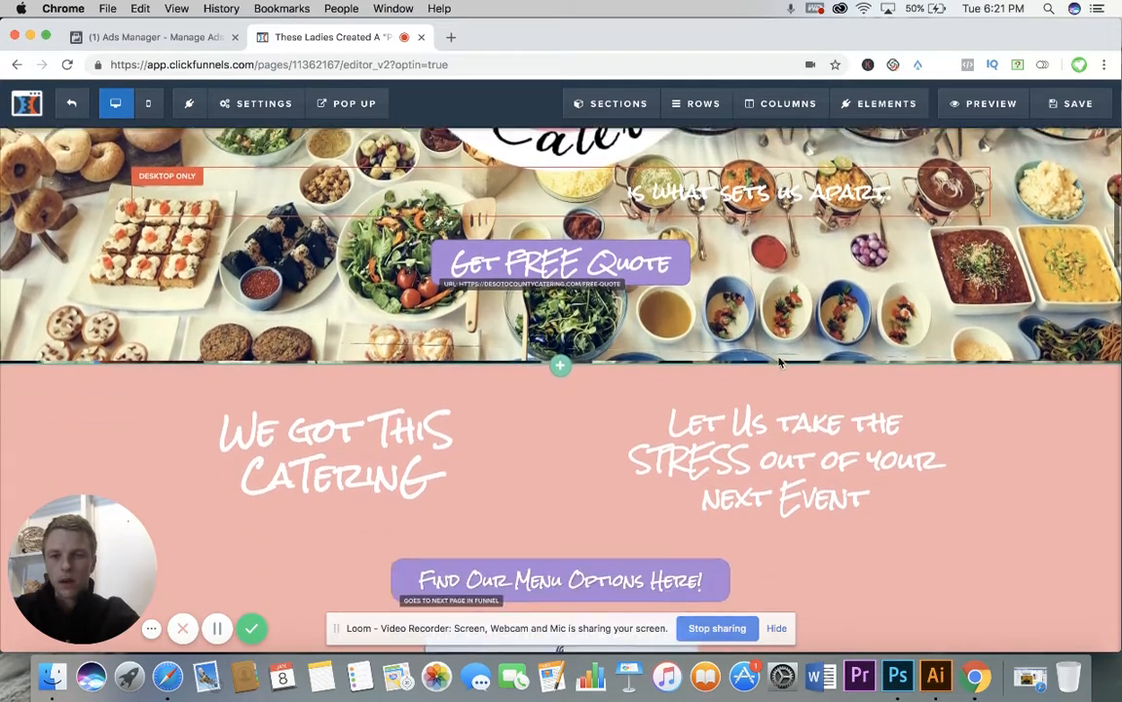
pyautogui.scroll(-7, 780, 368)
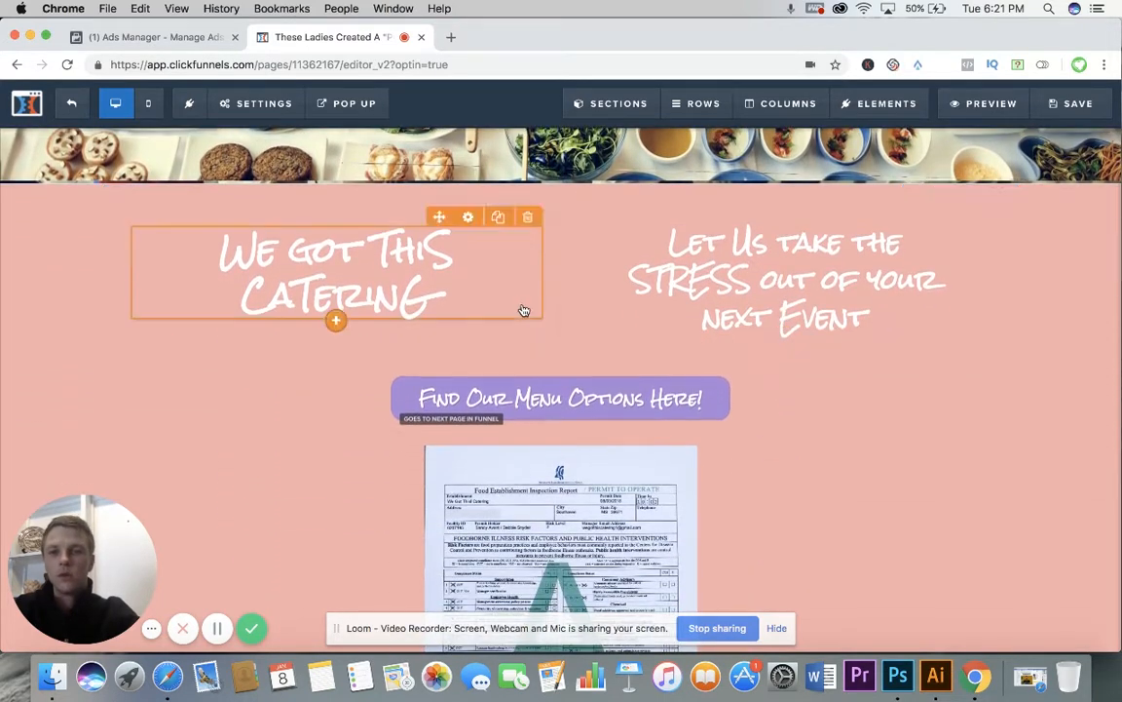
pyautogui.scroll(-4, 825, 389)
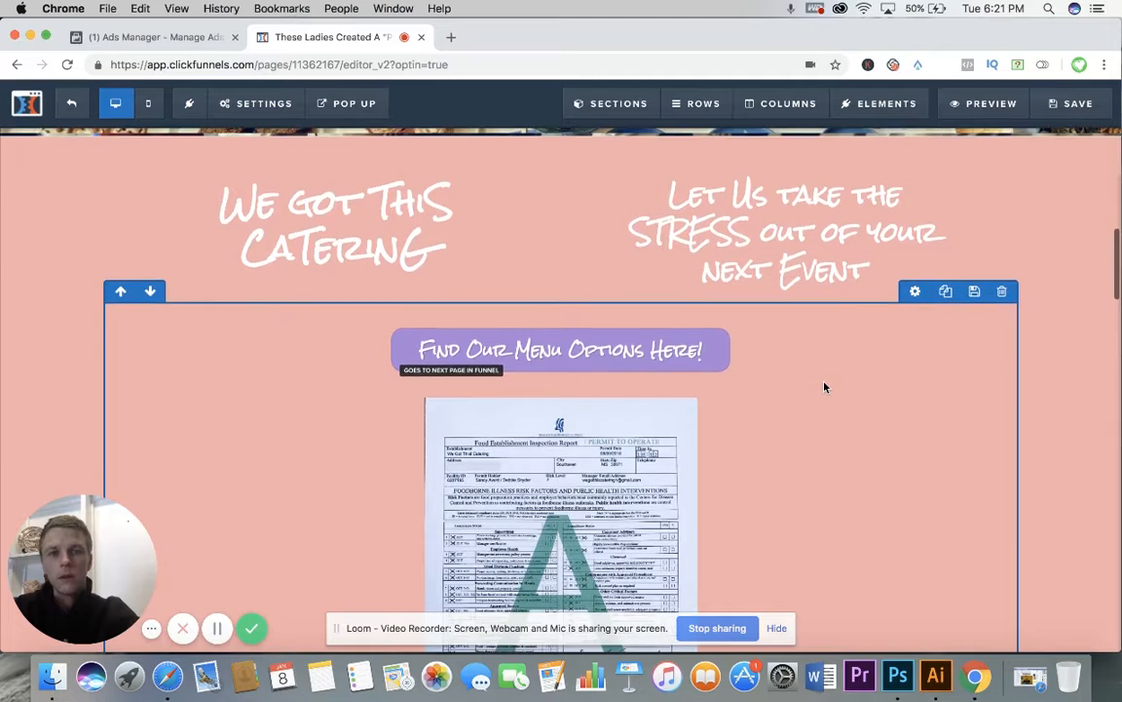
pyautogui.scroll(-2, 825, 388)
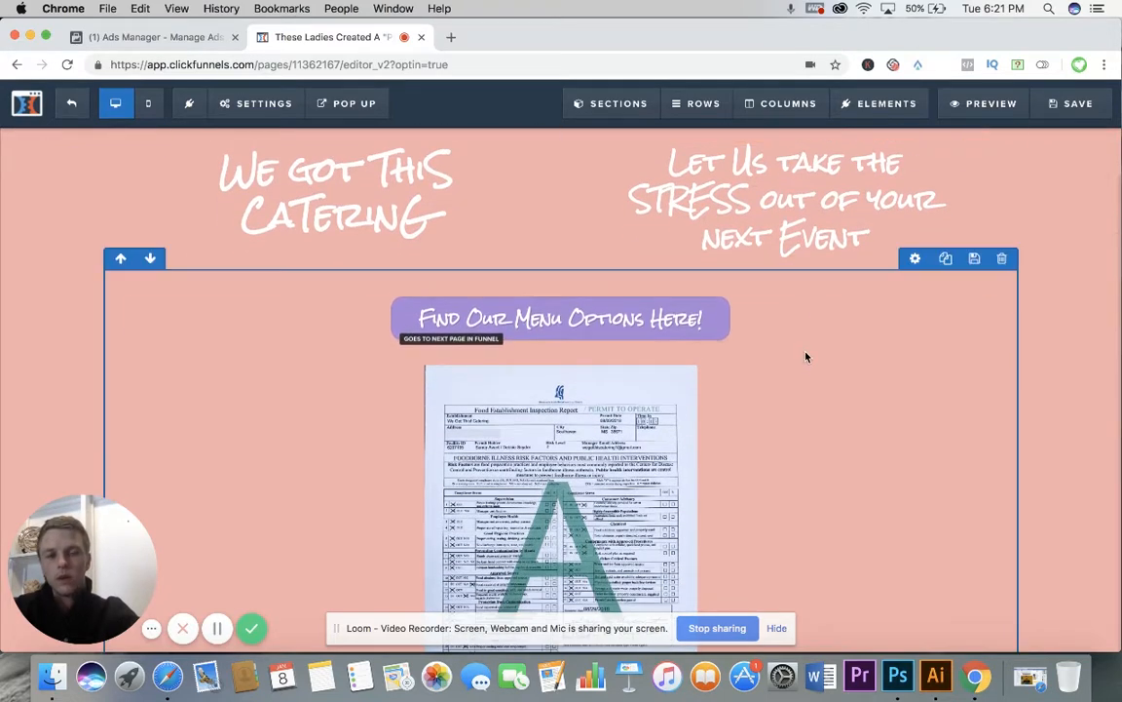
pyautogui.scroll(-2, 791, 367)
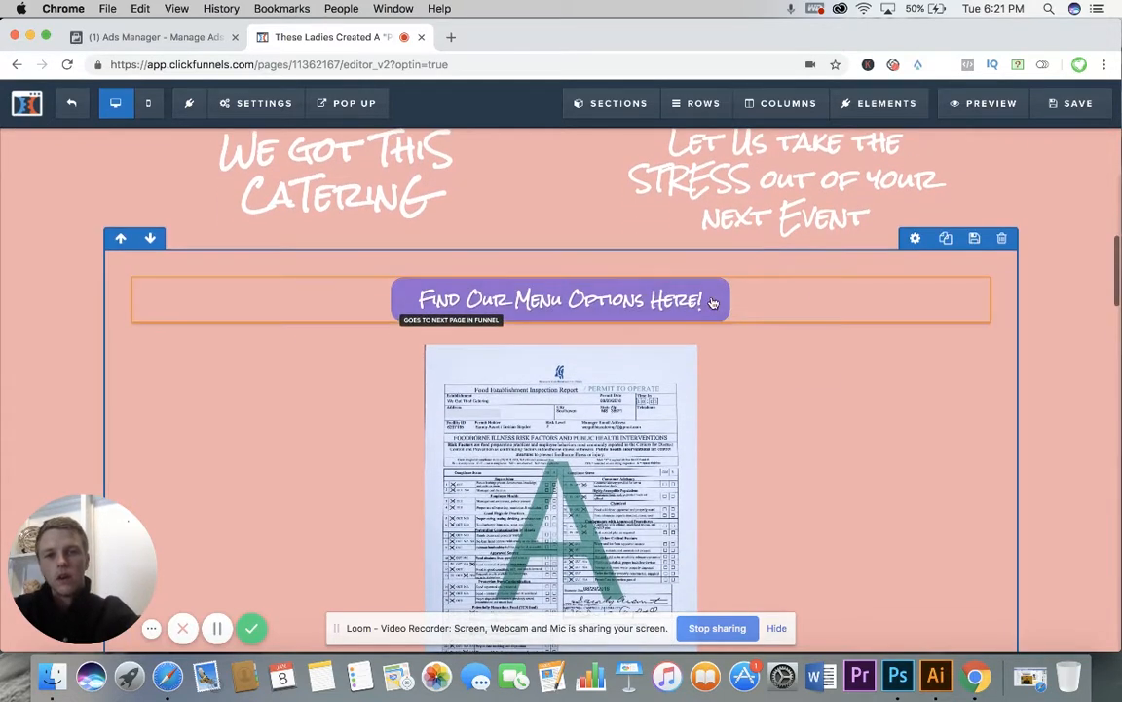
pyautogui.scroll(-10, 779, 336)
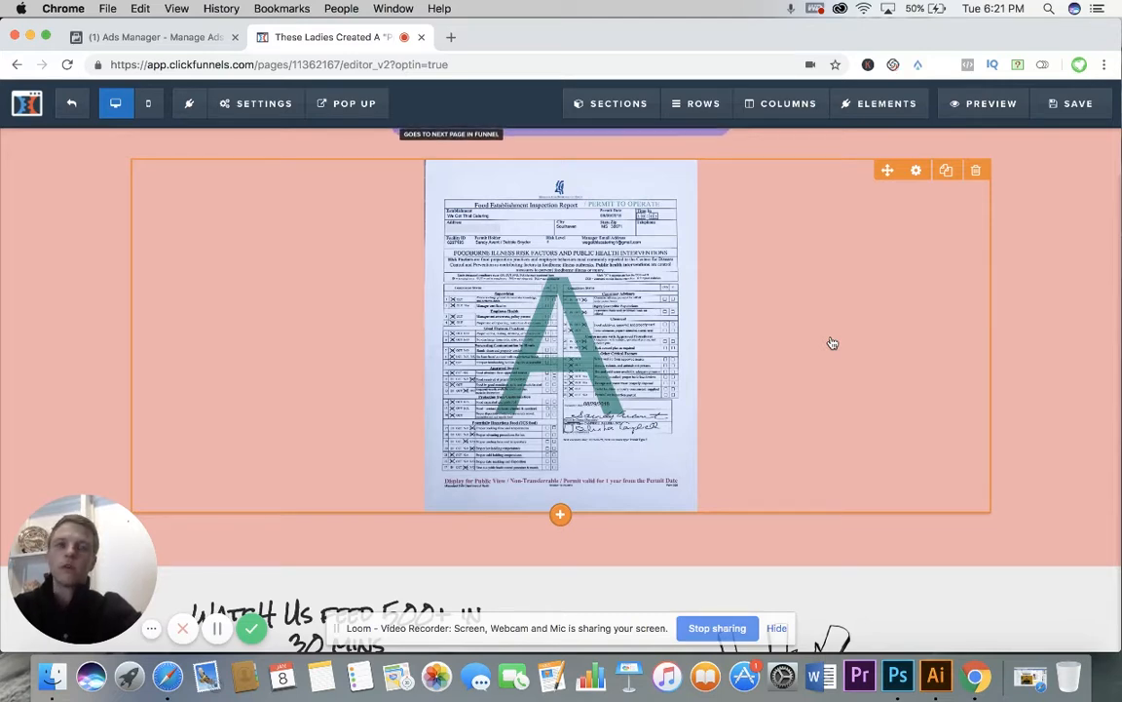
# Step: Examine the "Watch Us Feed 500+ in 30 mins" heading and the video placed beneath it
pyautogui.scroll(-5, 832, 342)
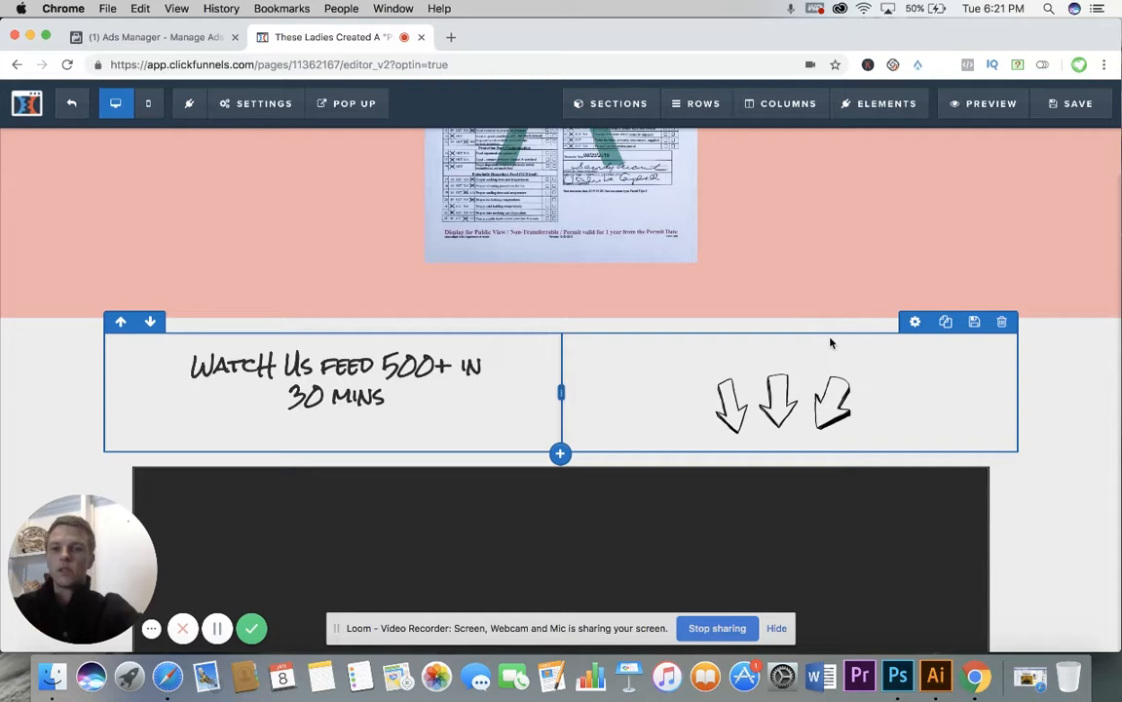
pyautogui.scroll(-4, 832, 343)
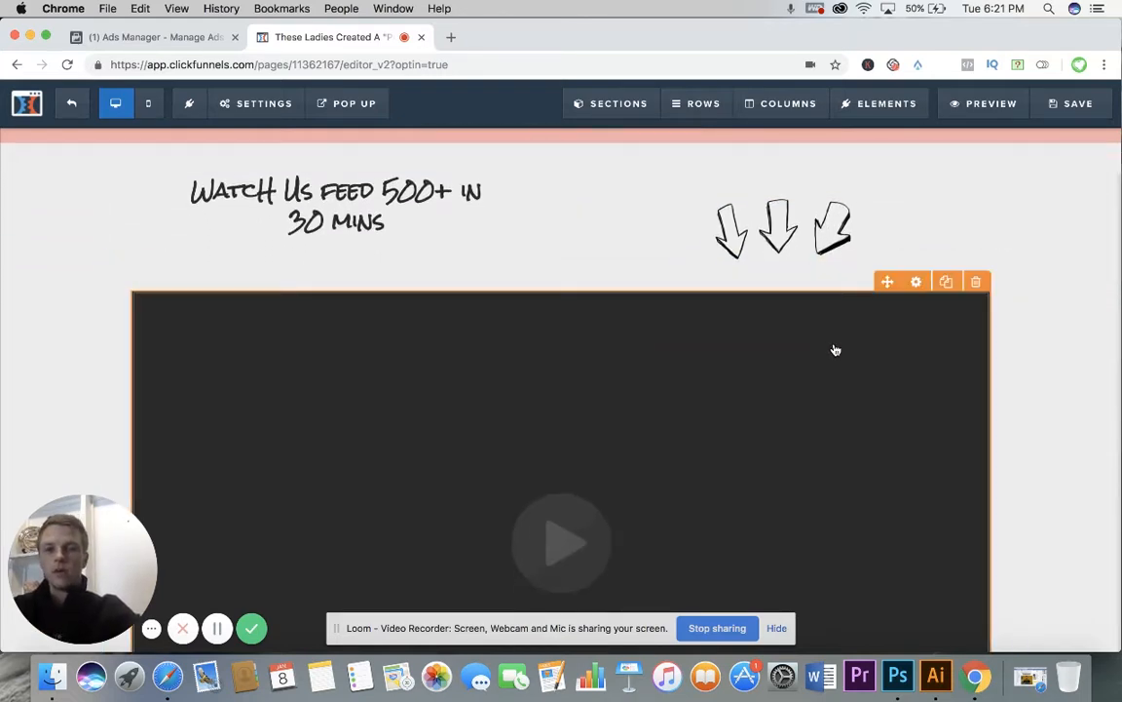
pyautogui.scroll(-1, 835, 350)
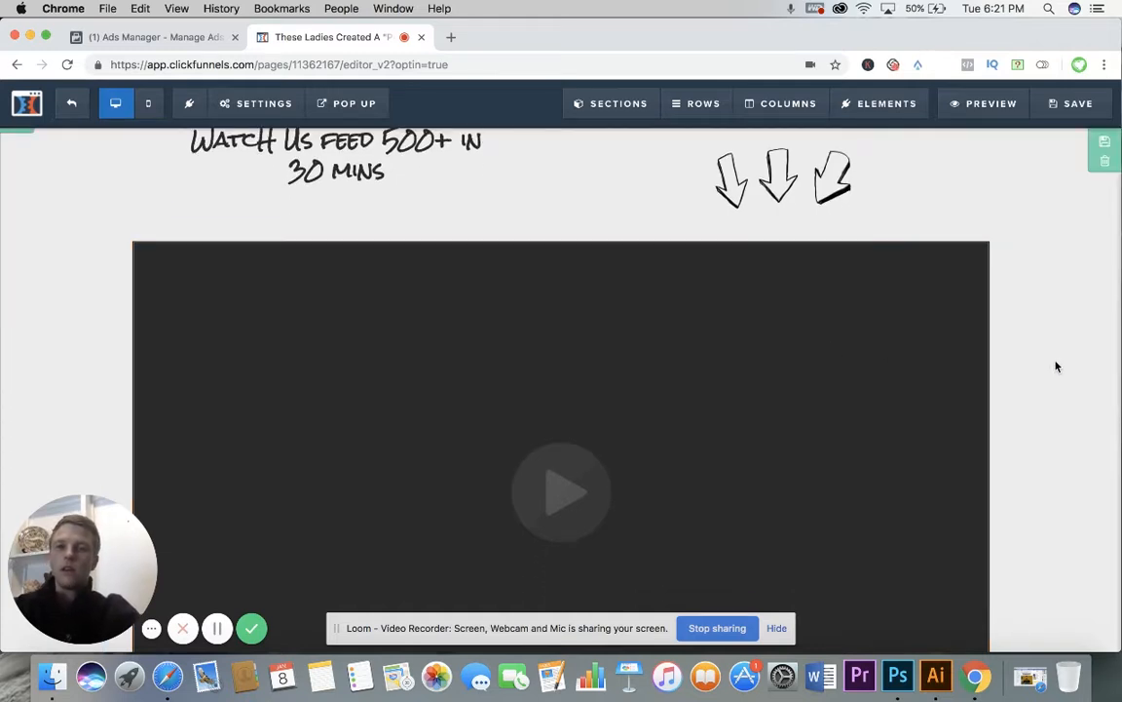
pyautogui.scroll(1, 1047, 376)
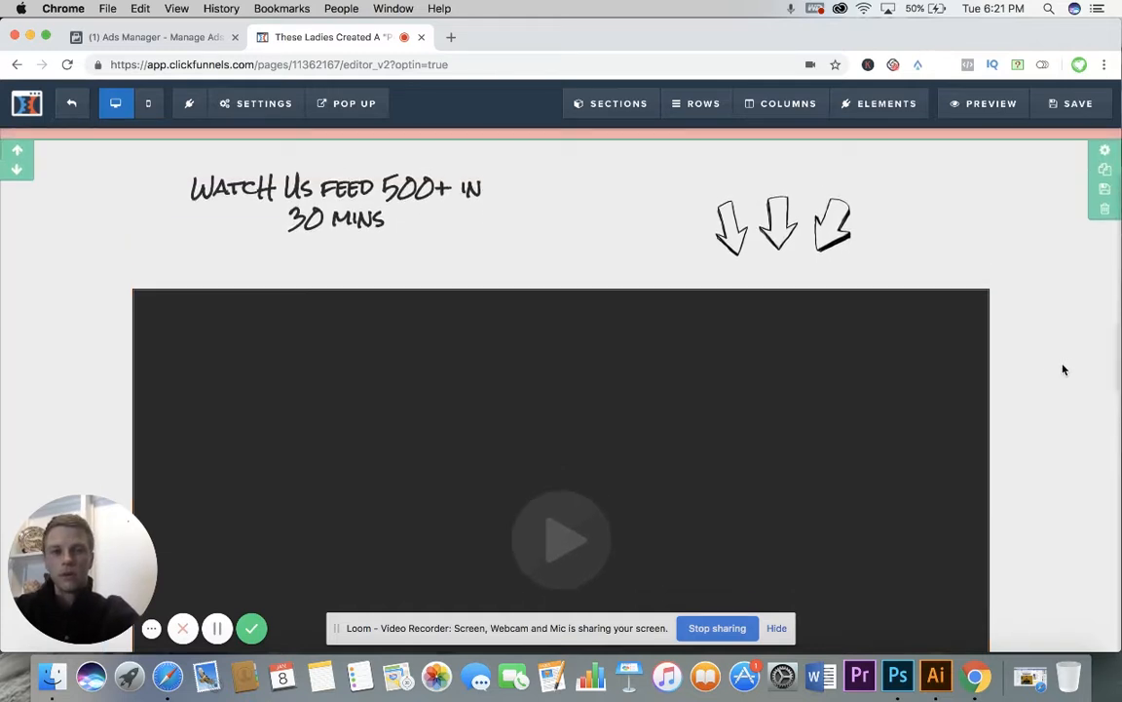
pyautogui.scroll(-1, 1062, 368)
pyautogui.scroll(-3, 1065, 369)
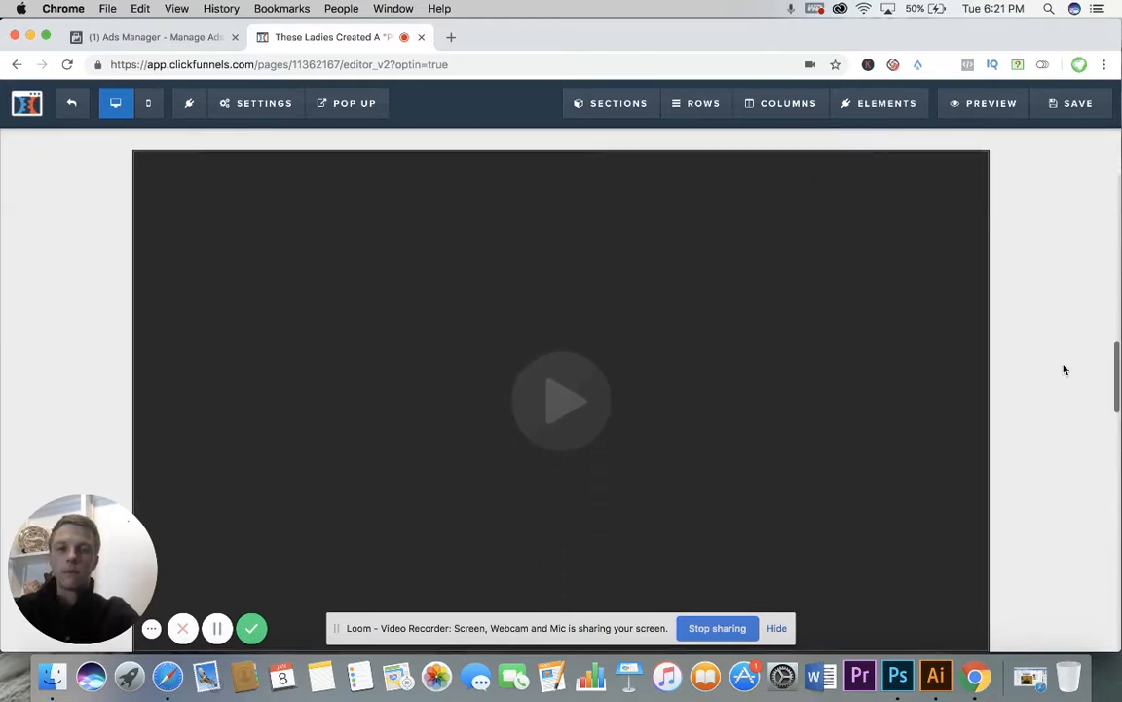
pyautogui.scroll(-1, 1065, 369)
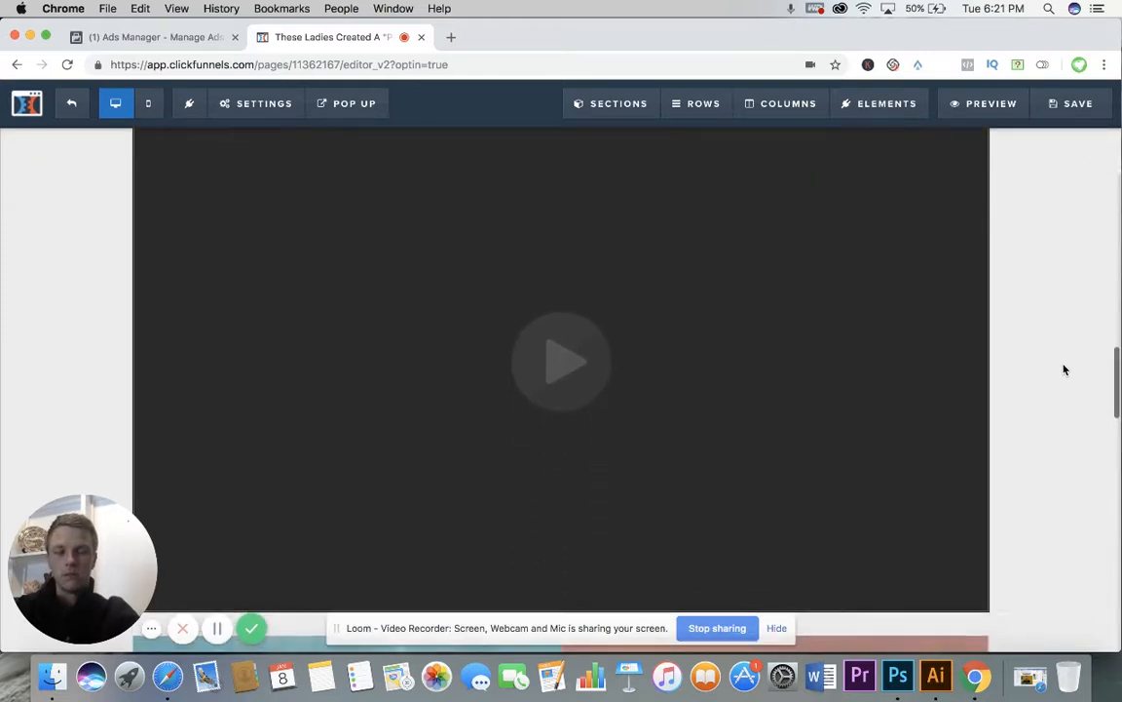
pyautogui.scroll(-2, 1065, 370)
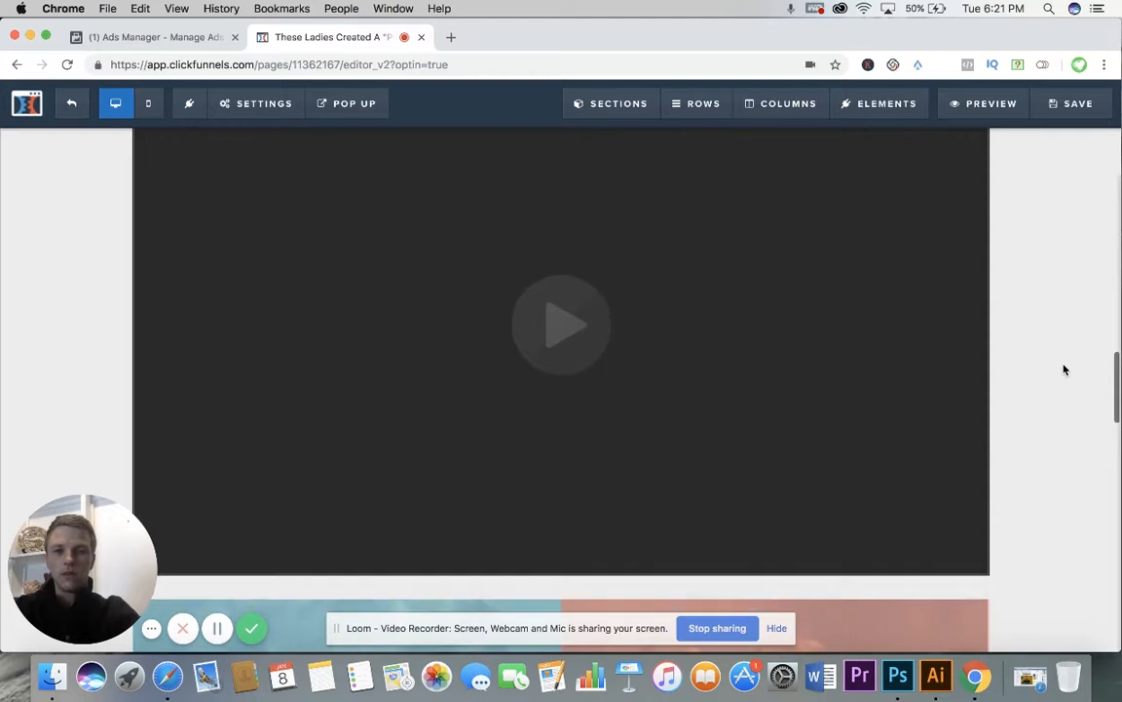
pyautogui.scroll(-1, 1065, 369)
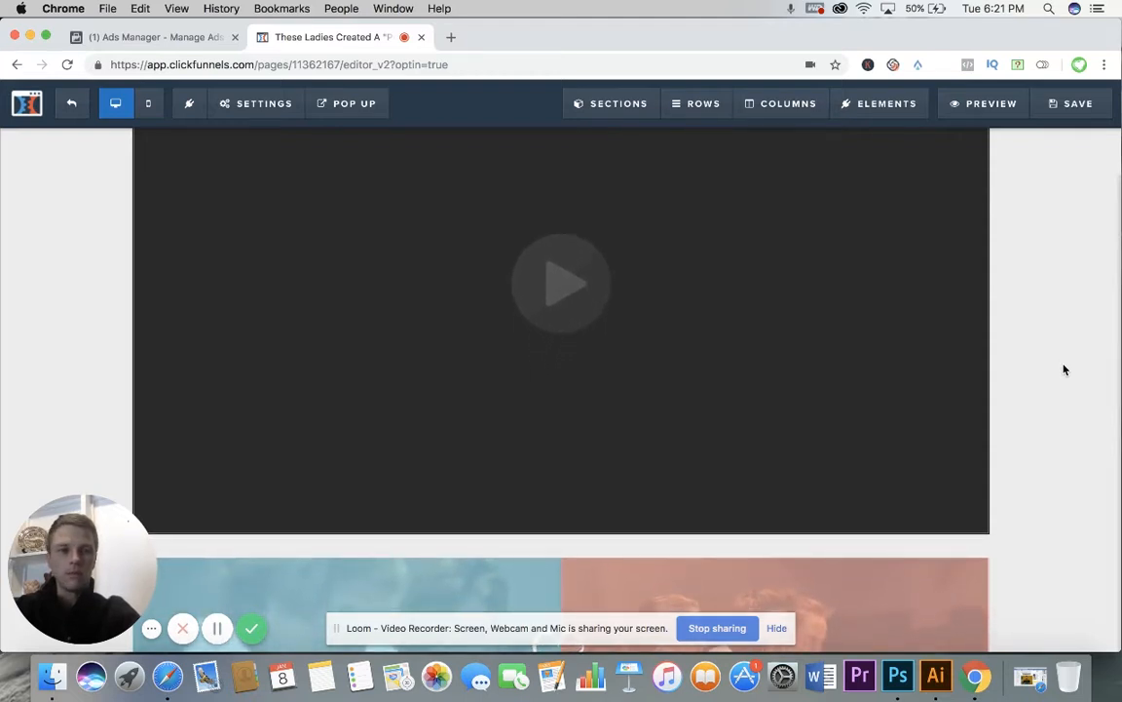
pyautogui.scroll(-1, 1065, 369)
# Step: Review the four-colour services graphic and the booking options for events, weddings and parties
pyautogui.scroll(-8, 1065, 370)
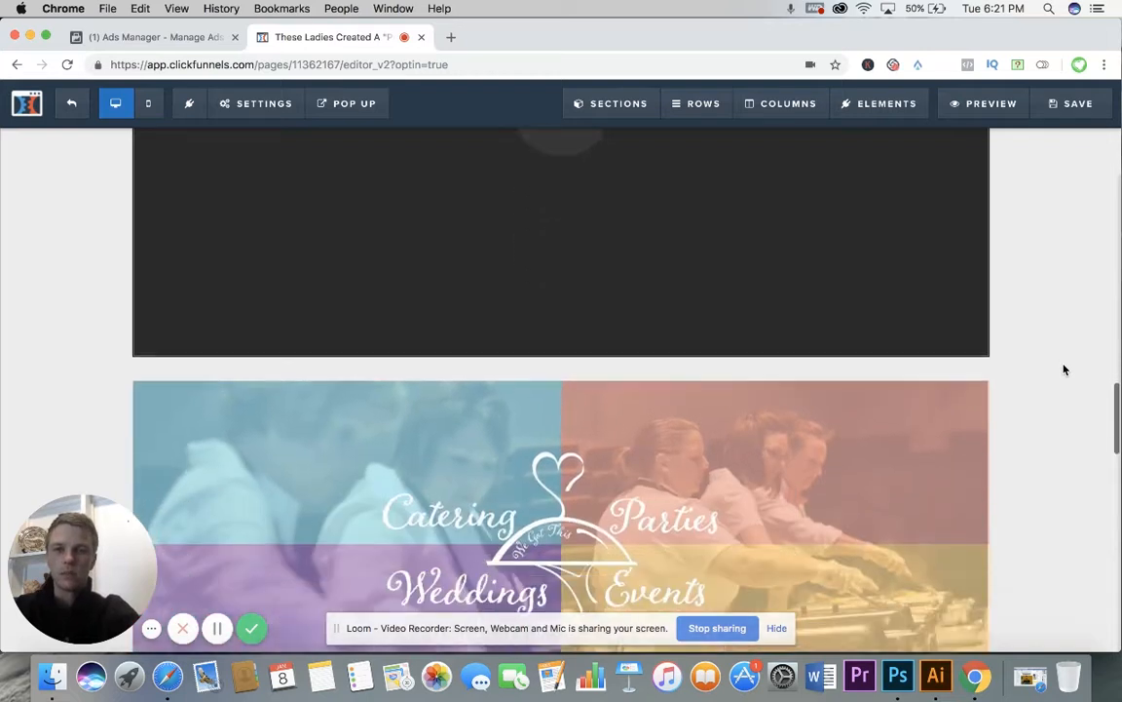
pyautogui.scroll(-3, 1065, 369)
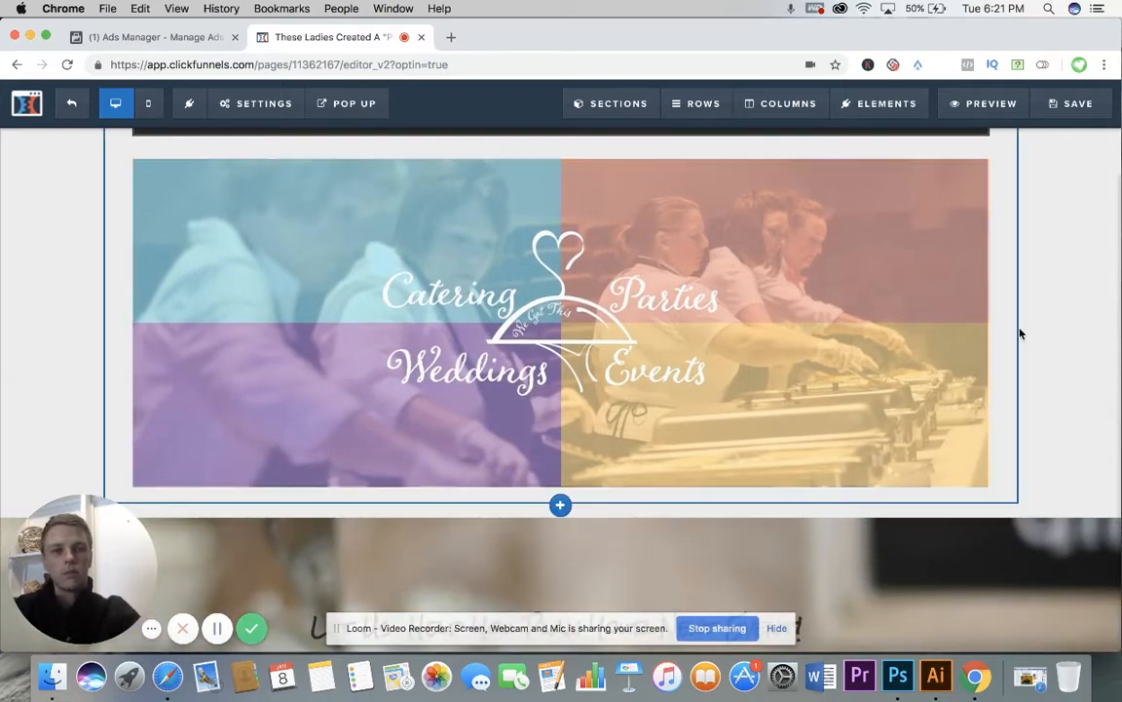
pyautogui.scroll(-3, 1043, 341)
pyautogui.scroll(-3, 1042, 341)
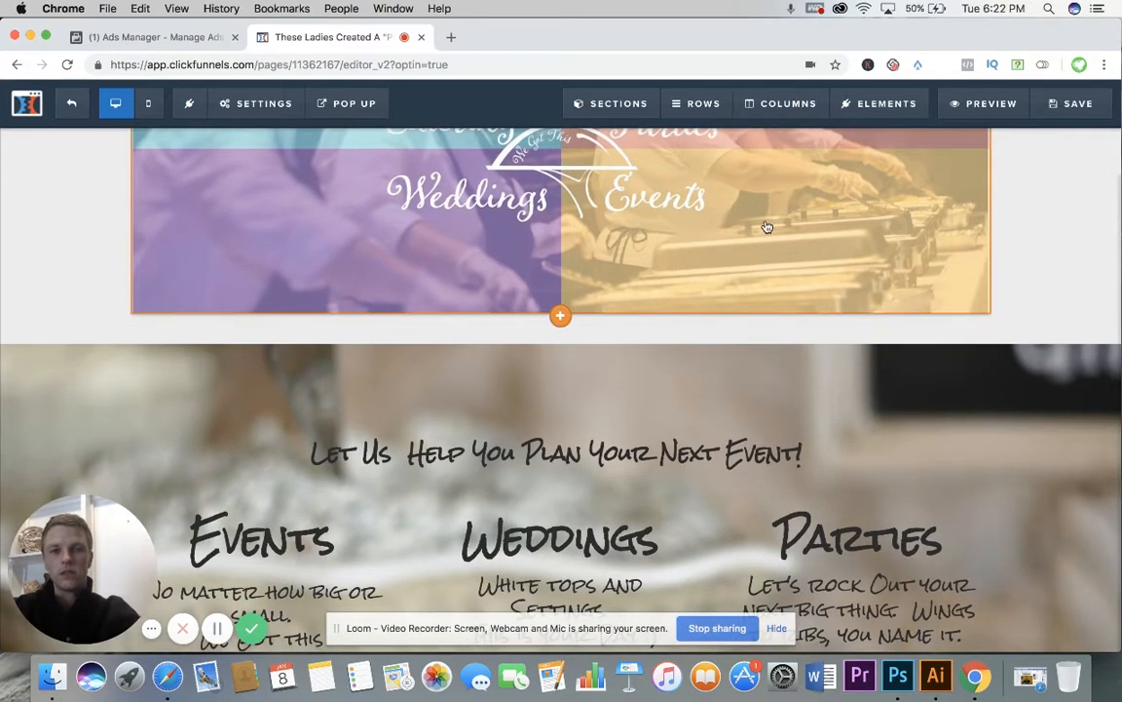
pyautogui.scroll(2, 689, 205)
pyautogui.scroll(-1, 784, 263)
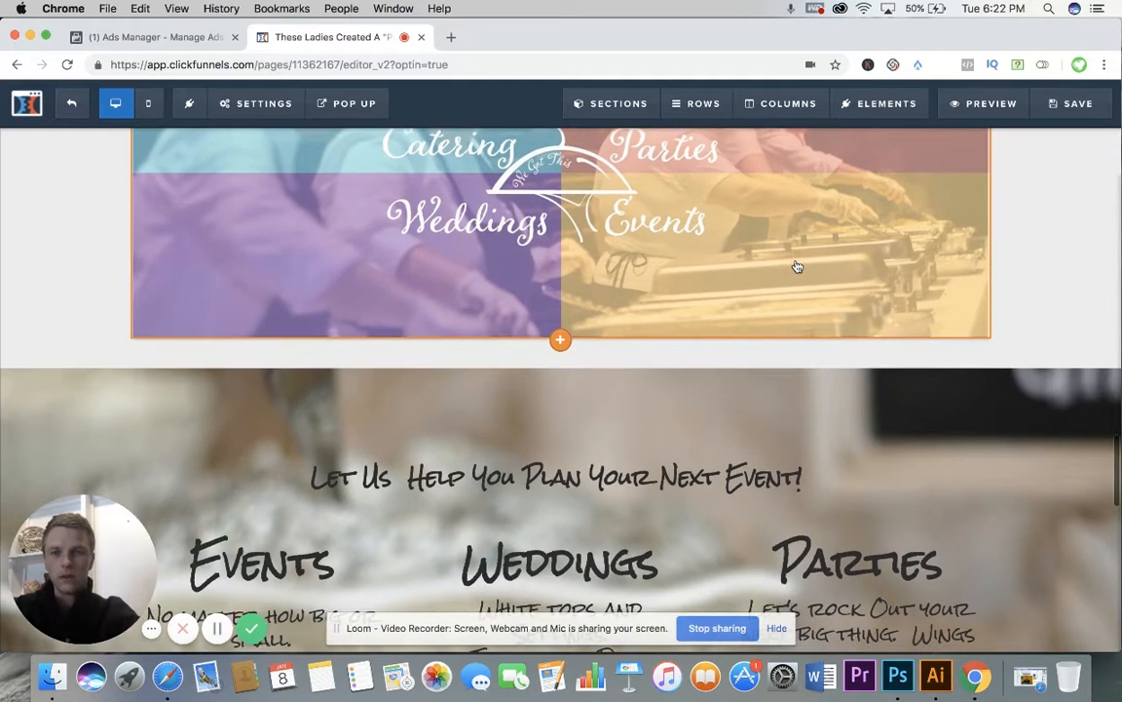
pyautogui.scroll(2, 797, 266)
pyautogui.scroll(2, 797, 266)
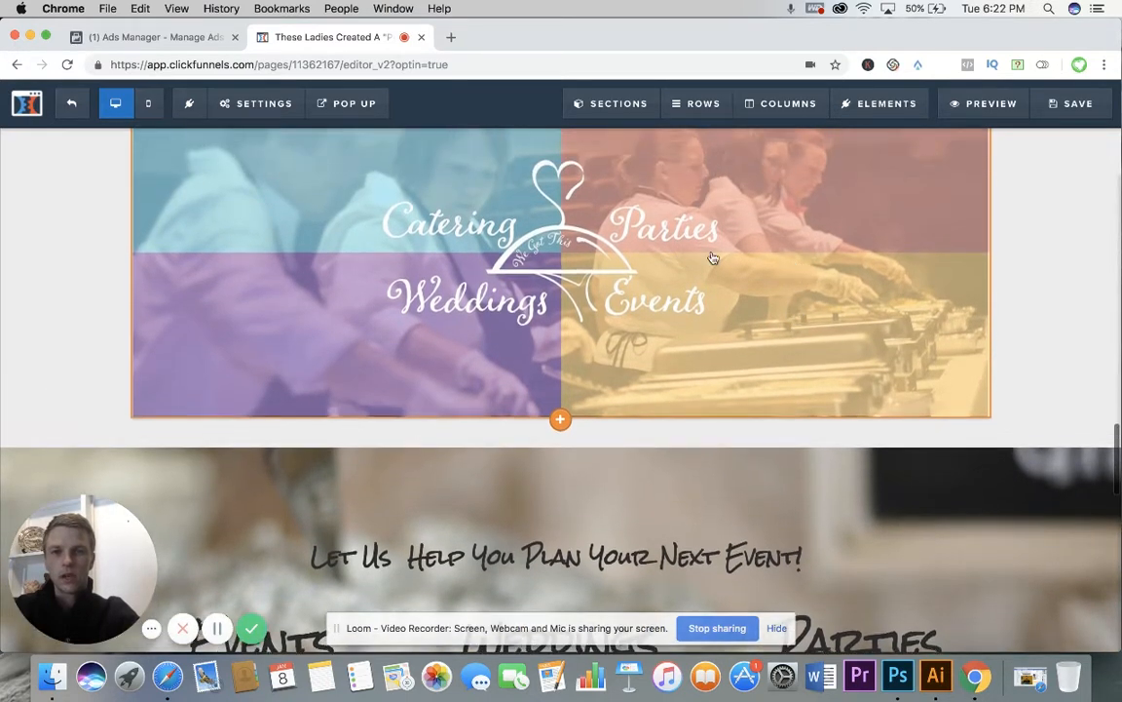
pyautogui.scroll(-10, 856, 323)
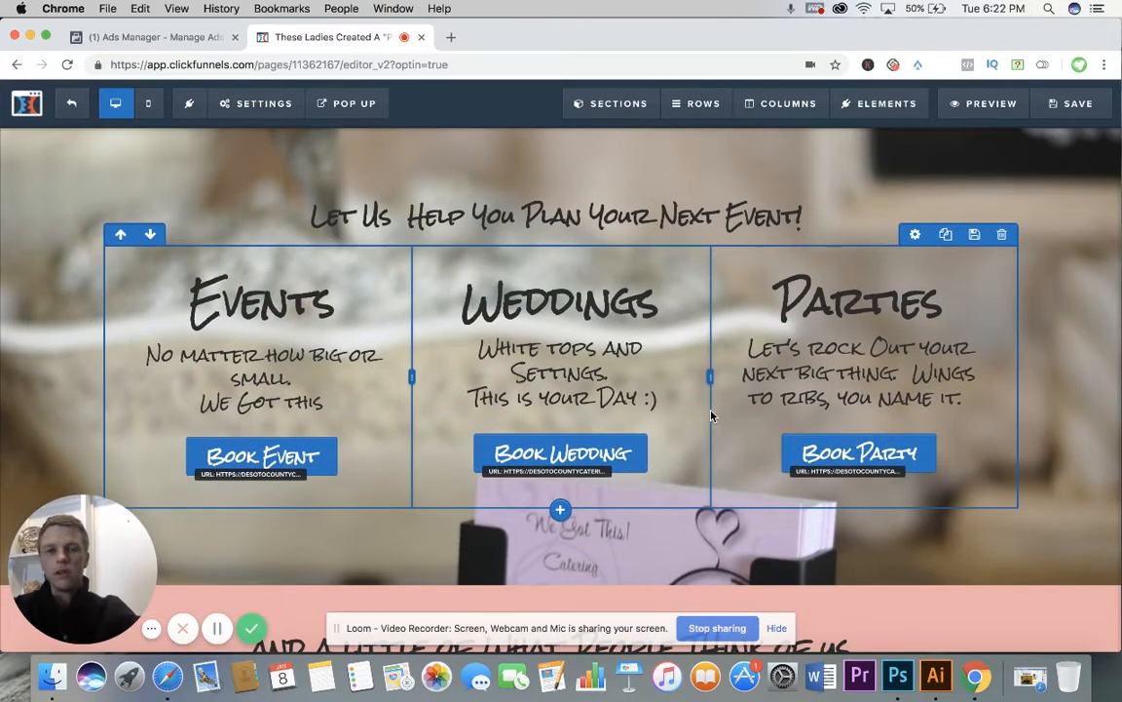
pyautogui.scroll(-1, 711, 416)
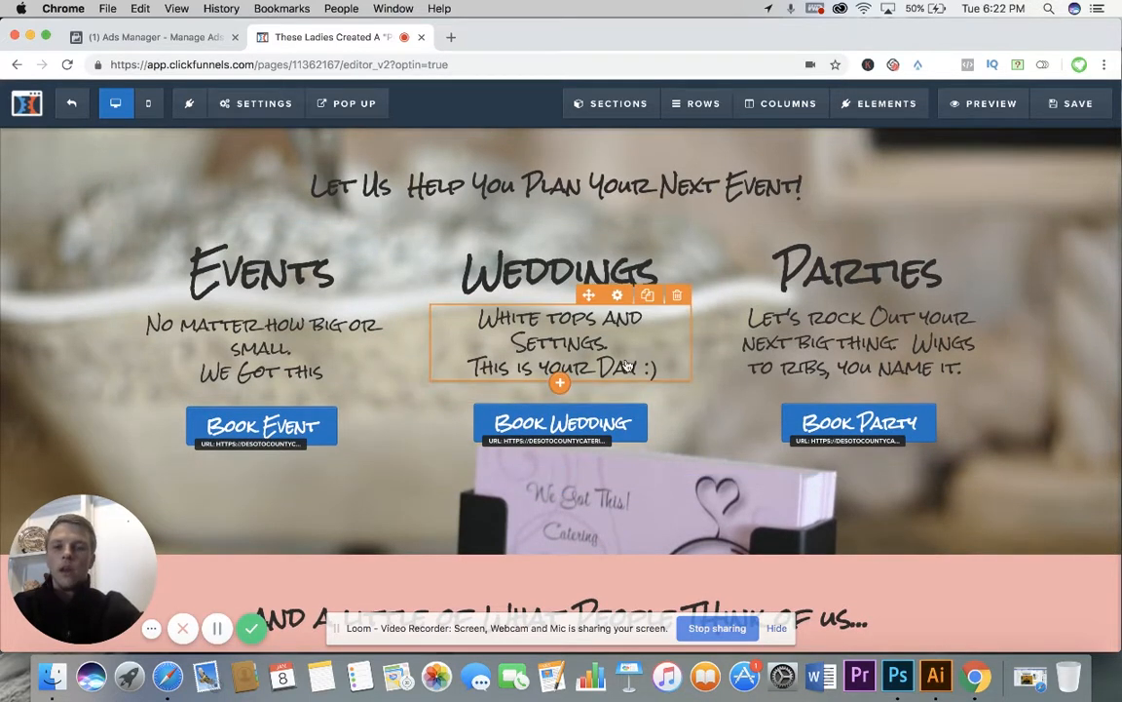
# Step: Look through the customer testimonials in the "What People Think of Us" section of the page
pyautogui.scroll(-6, 627, 364)
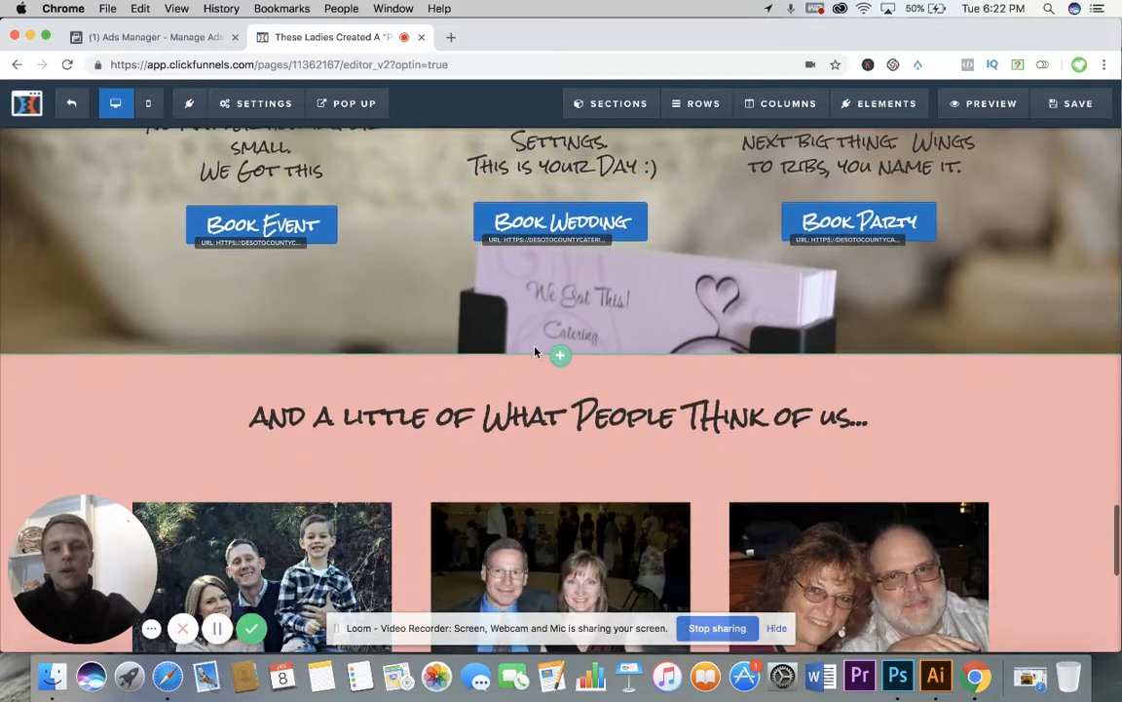
pyautogui.scroll(-4, 535, 351)
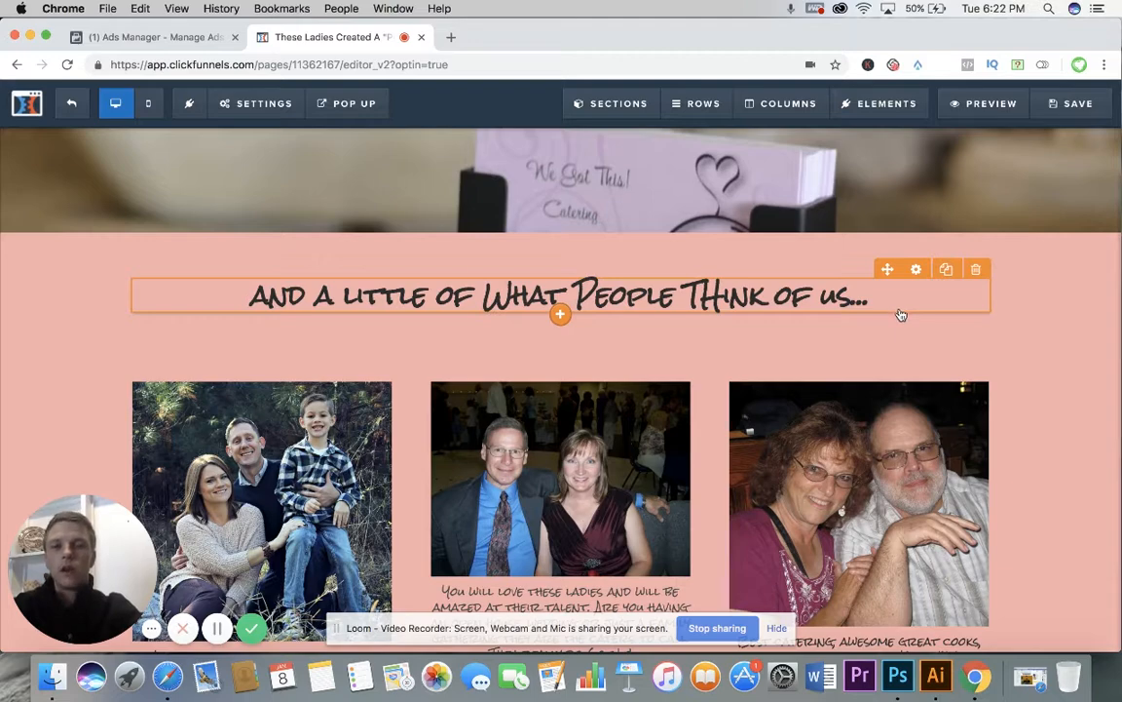
pyautogui.scroll(-5, 902, 314)
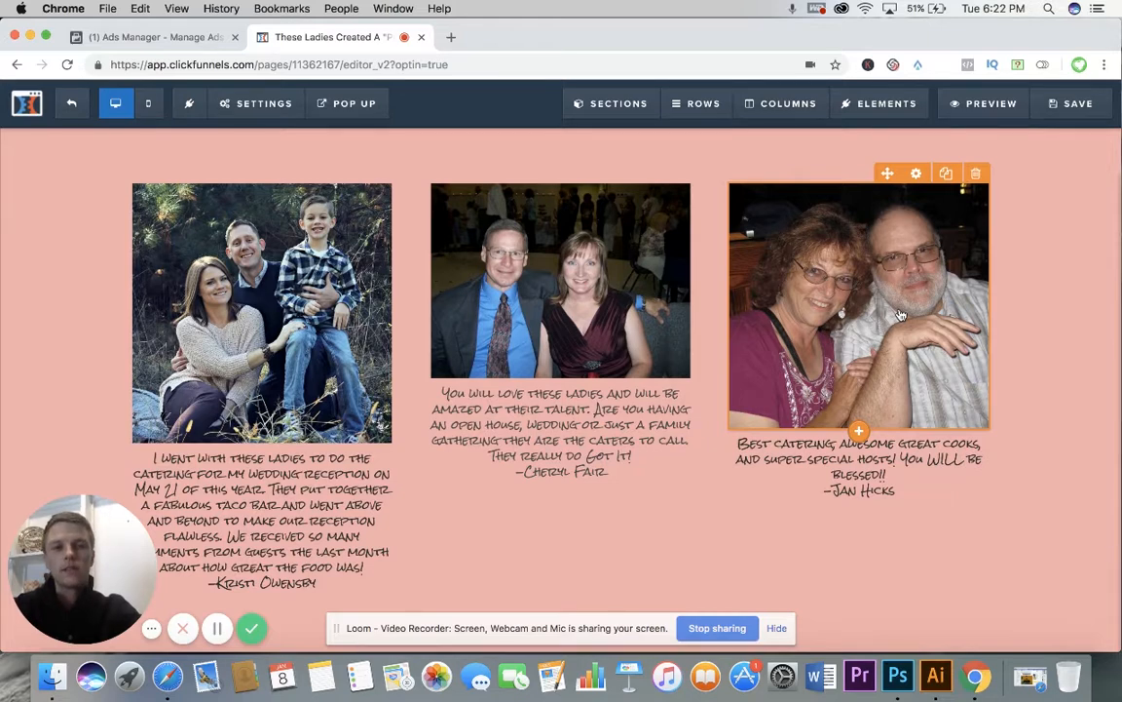
pyautogui.scroll(-1, 901, 315)
pyautogui.scroll(-1, 901, 314)
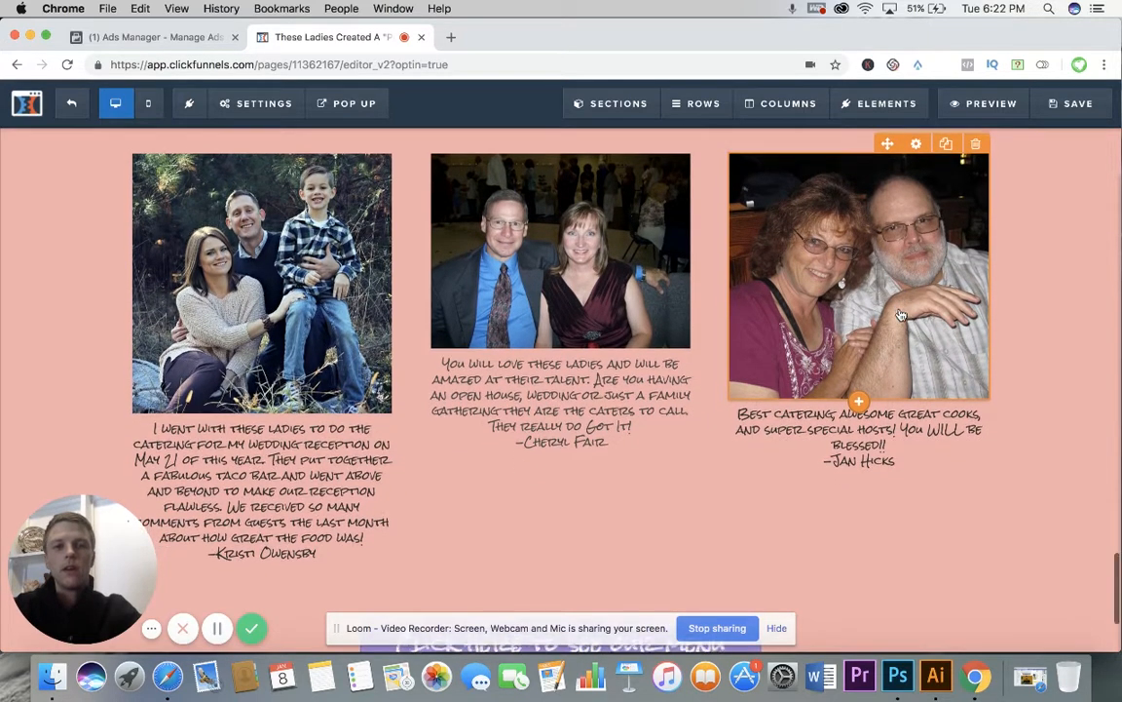
# Step: Check the menu button beneath the customer testimonials and exit the Sales Copy Page editor
pyautogui.scroll(-1, 902, 315)
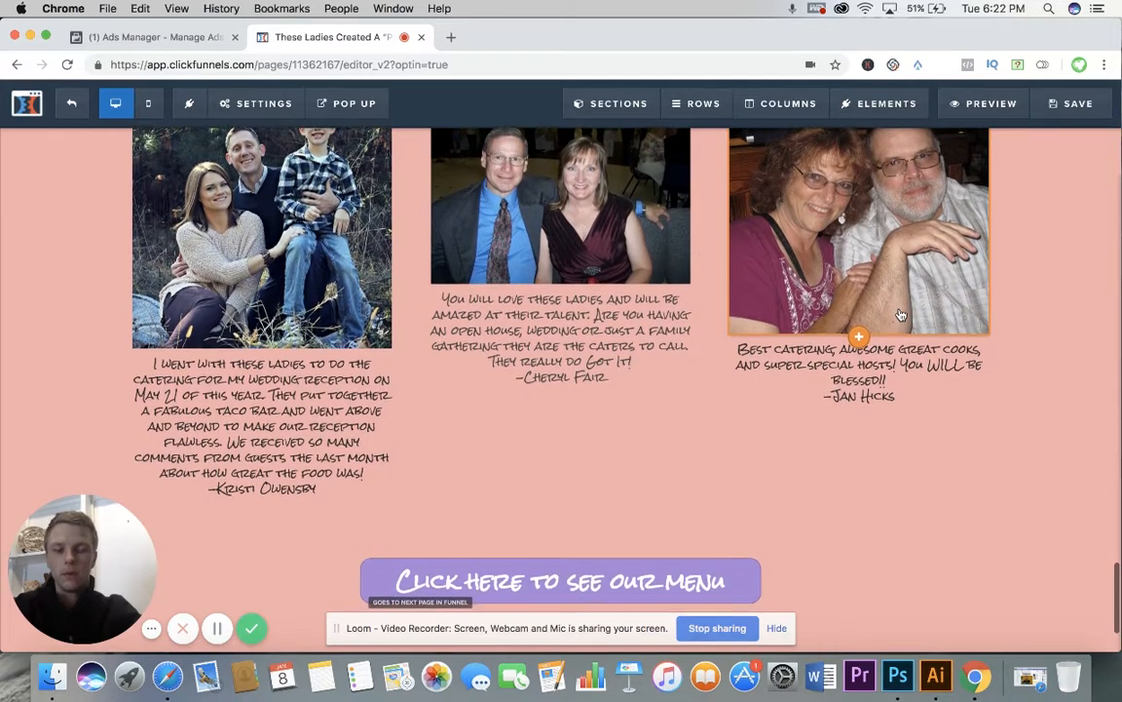
pyautogui.scroll(1, 765, 394)
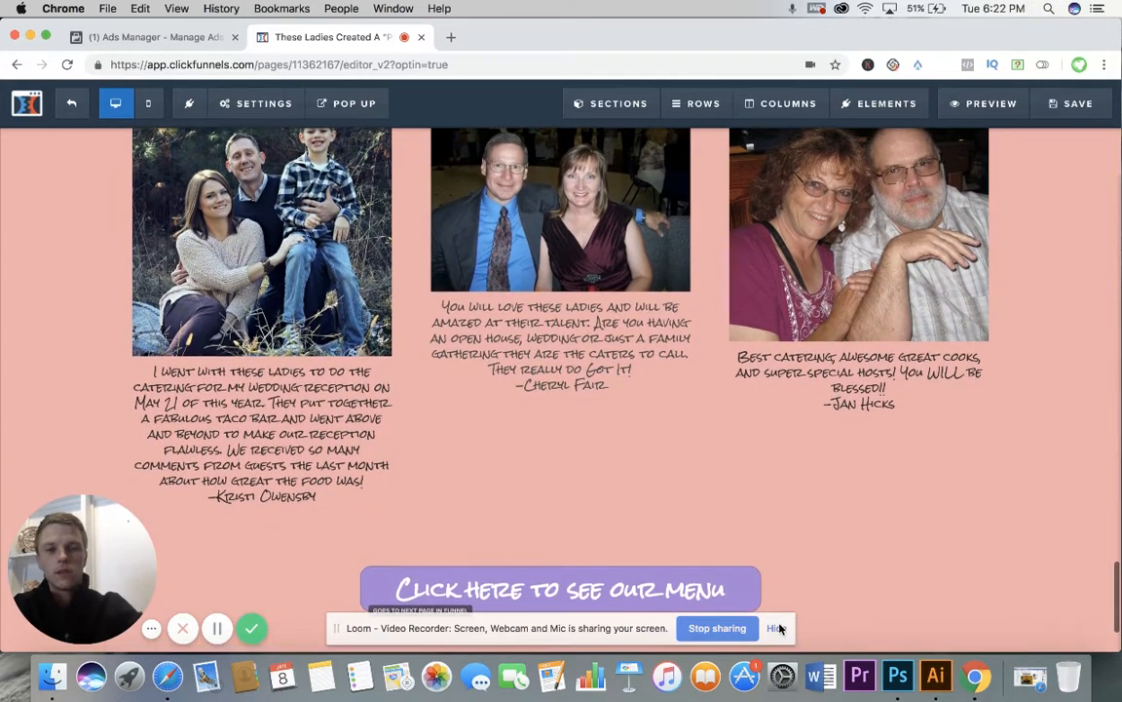
pyautogui.click(780, 630)
pyautogui.scroll(1, 950, 468)
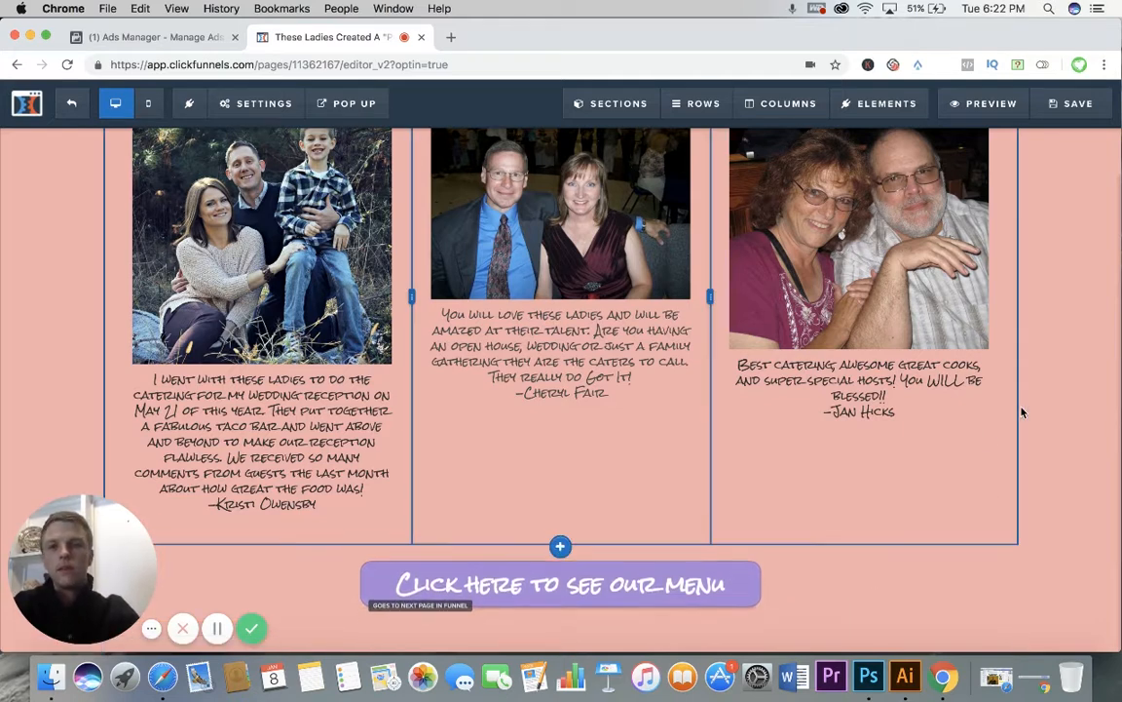
pyautogui.click(75, 106)
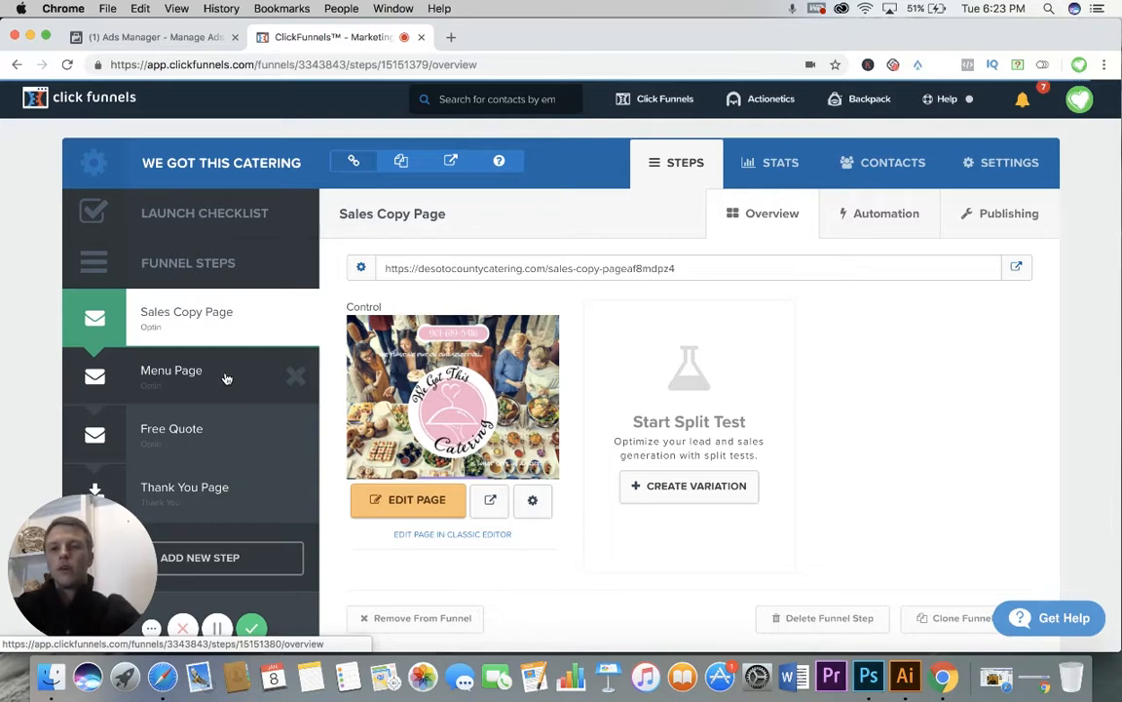
# Step: Open the funnel's Menu Page in the editor and view its introduction to the sample menu selections
pyautogui.click(226, 378)
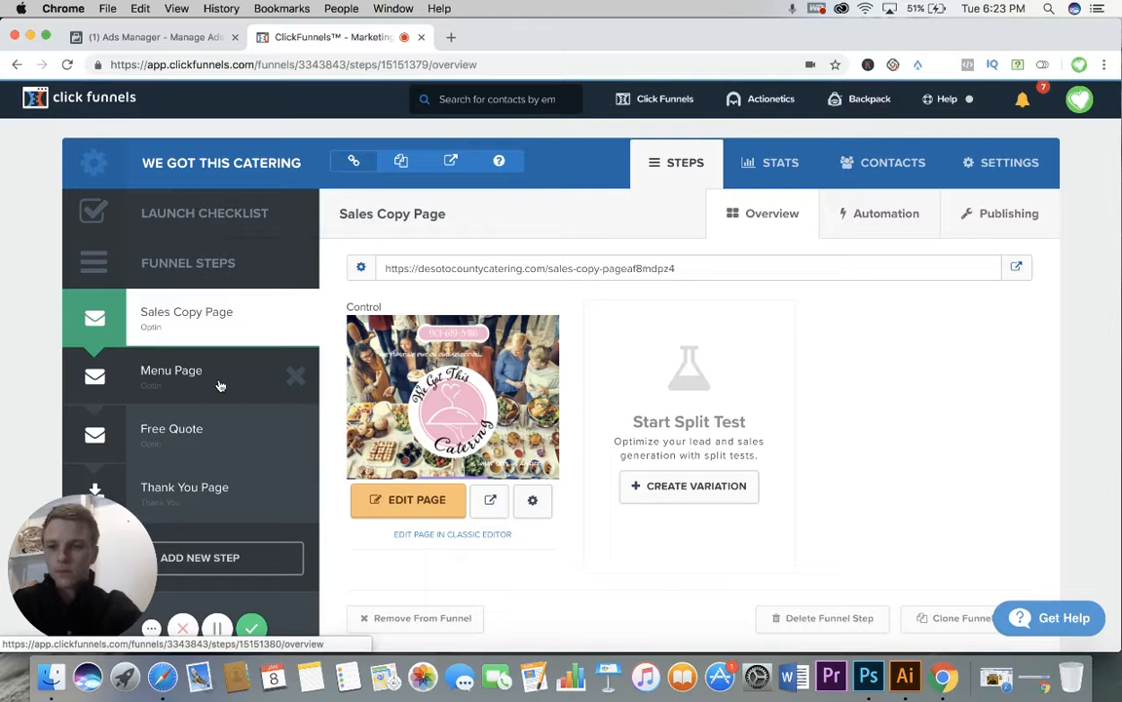
pyautogui.click(223, 383)
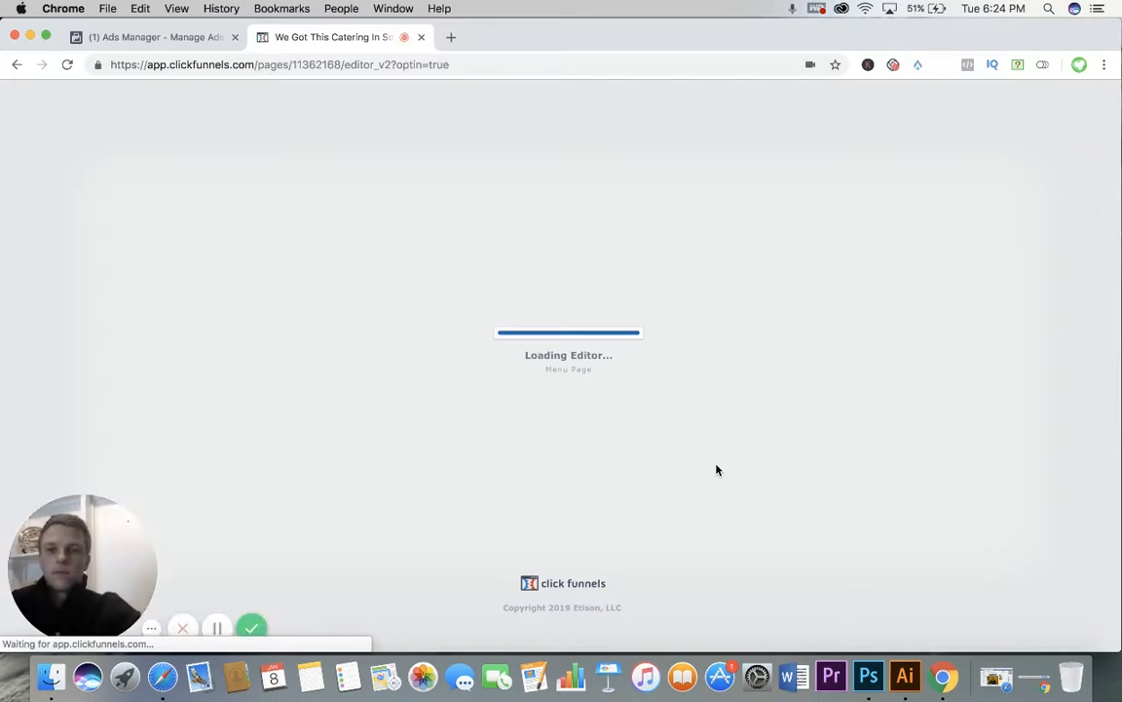
pyautogui.scroll(-10, 717, 471)
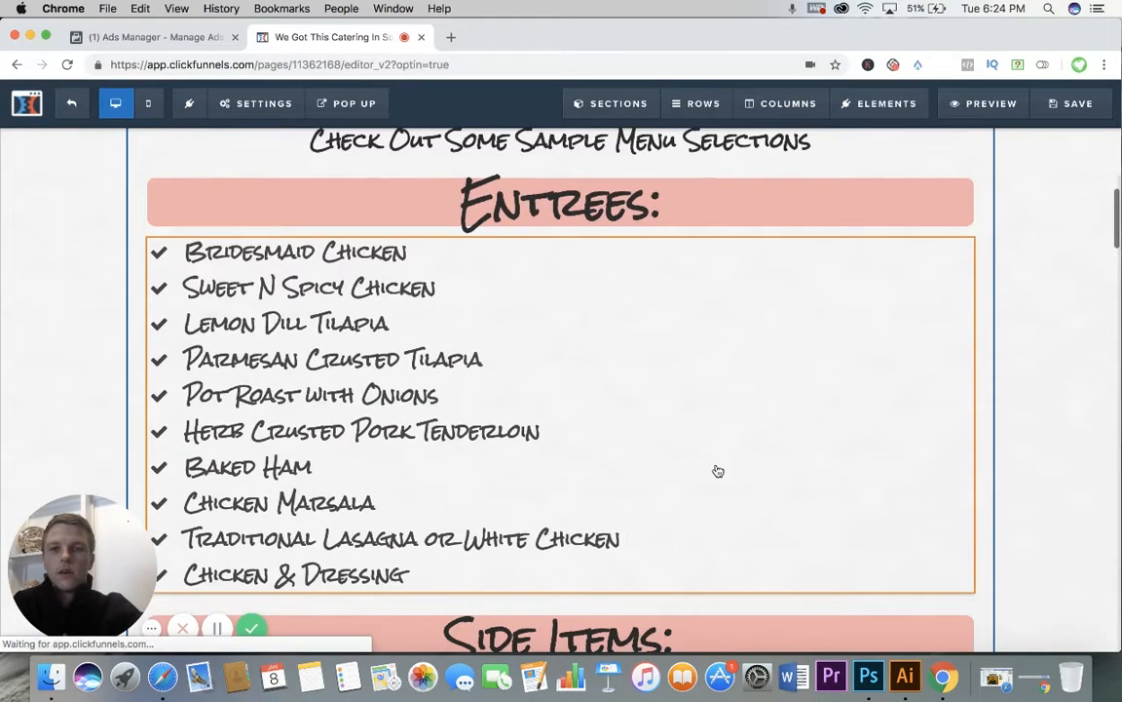
pyautogui.scroll(3, 717, 471)
pyautogui.scroll(-1, 717, 471)
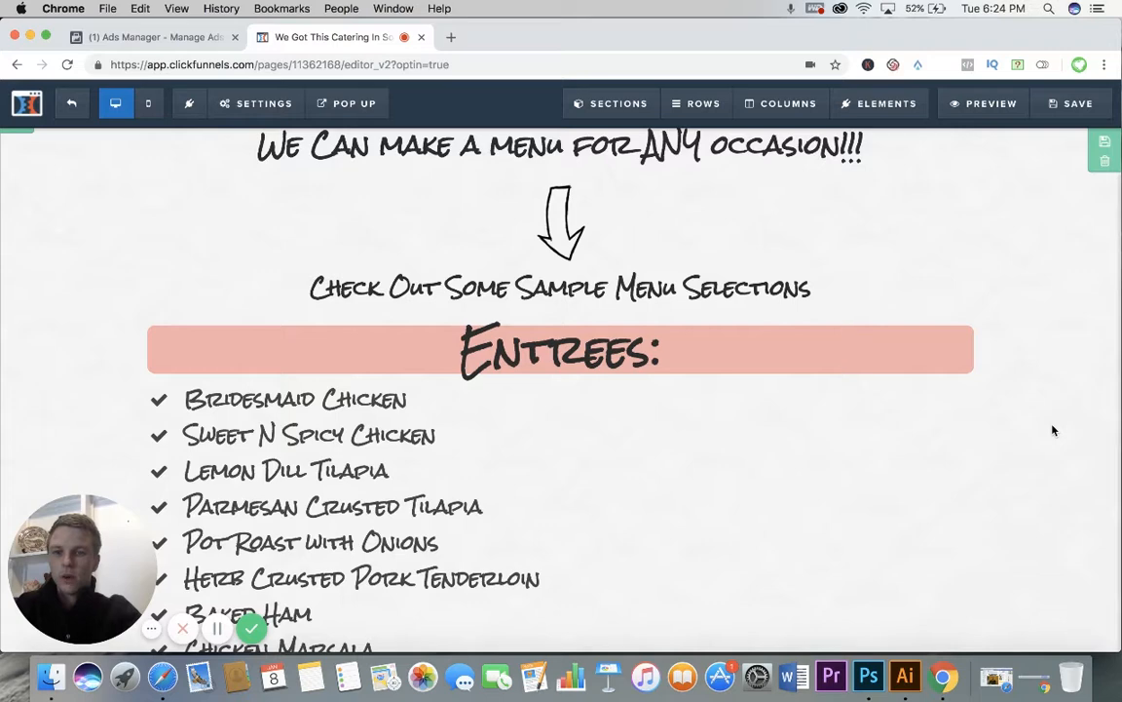
# Step: Review the Entrees, Side Items and Salads lists on the Menu Page
pyautogui.scroll(-1, 1054, 429)
pyautogui.scroll(-1, 1053, 430)
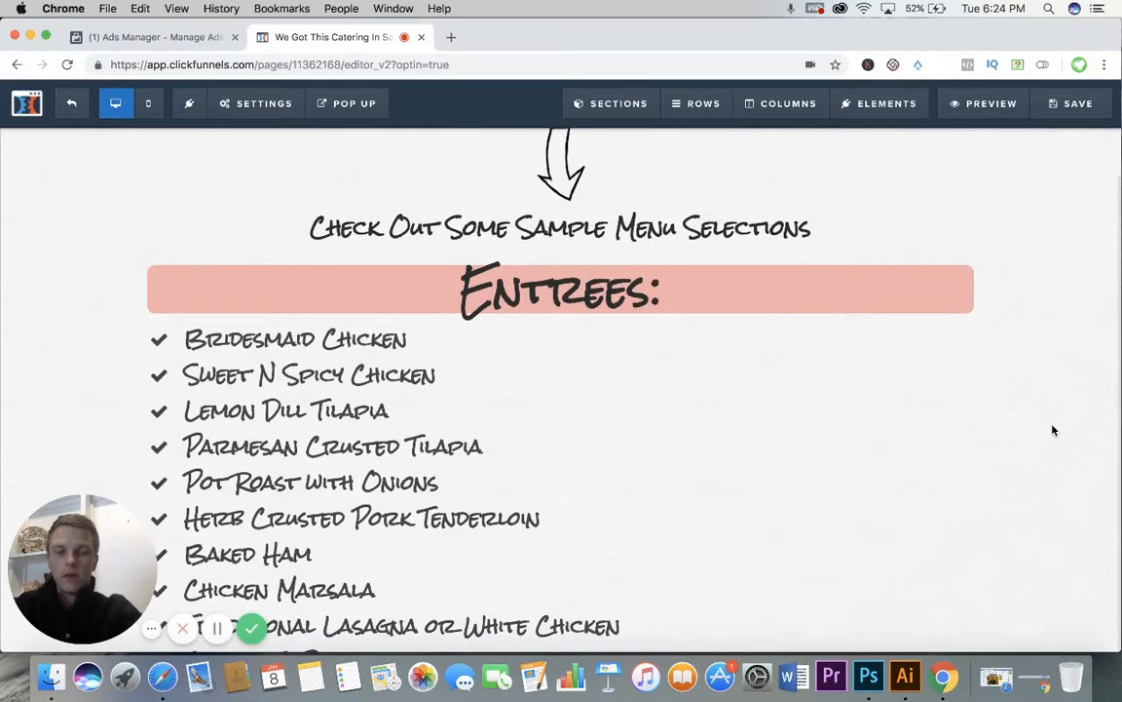
pyautogui.scroll(-1, 1053, 430)
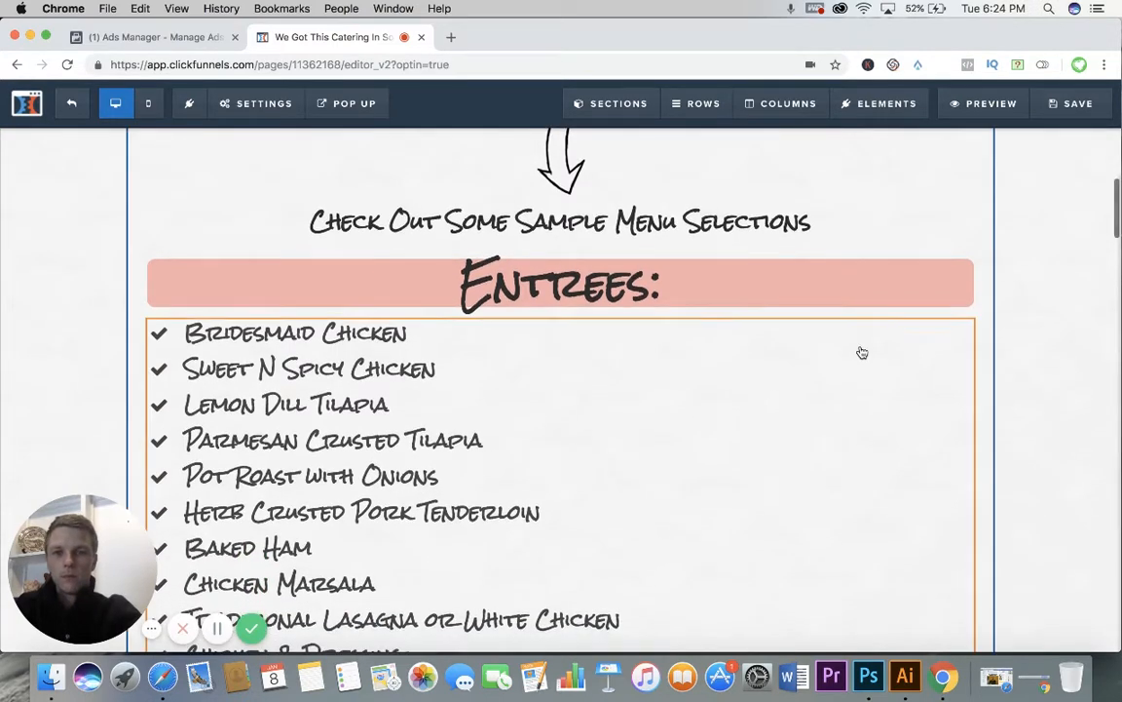
pyautogui.scroll(-5, 1041, 361)
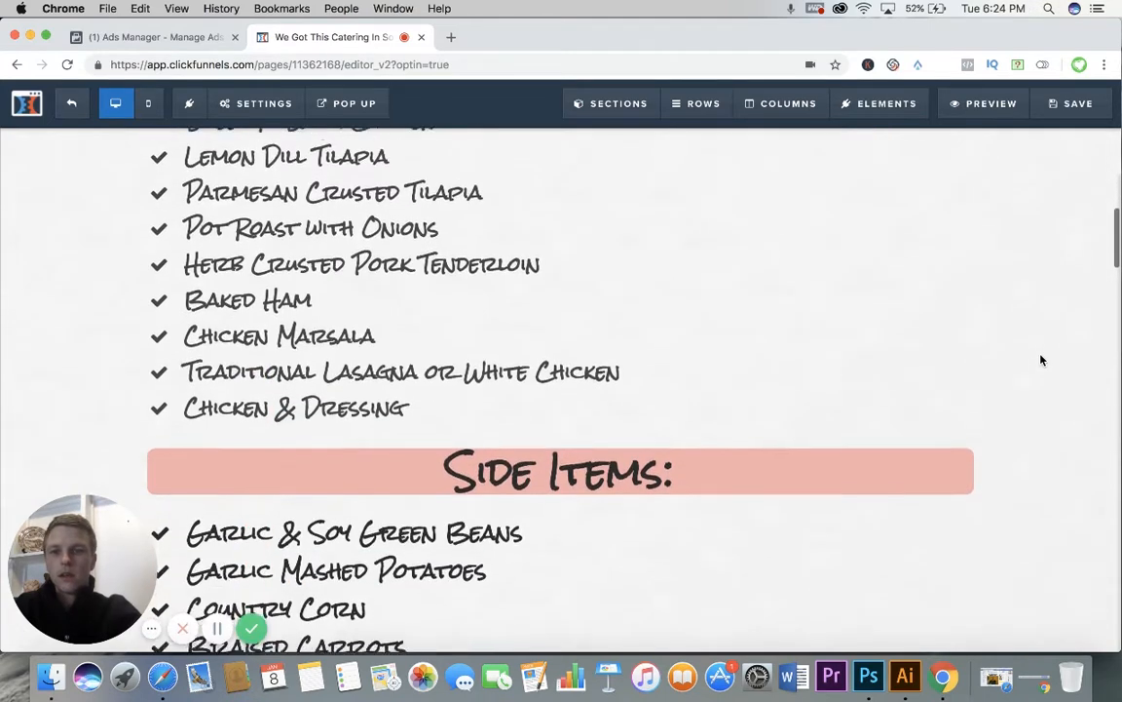
pyautogui.scroll(-7, 1052, 429)
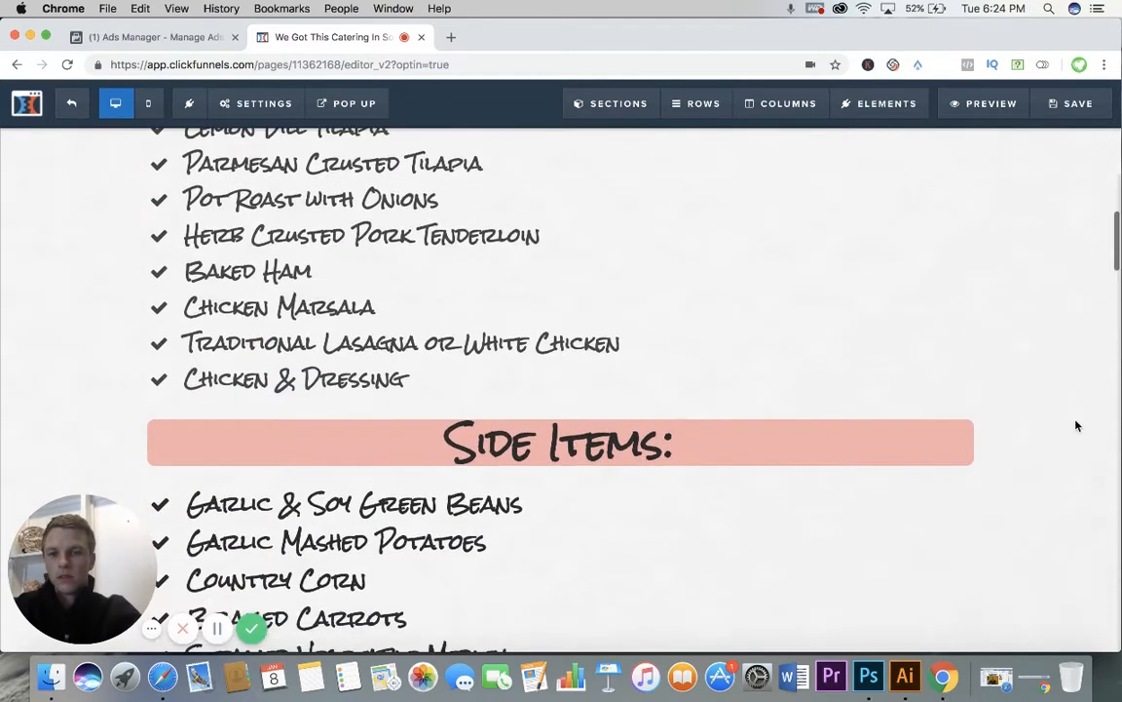
pyautogui.scroll(-12, 1053, 428)
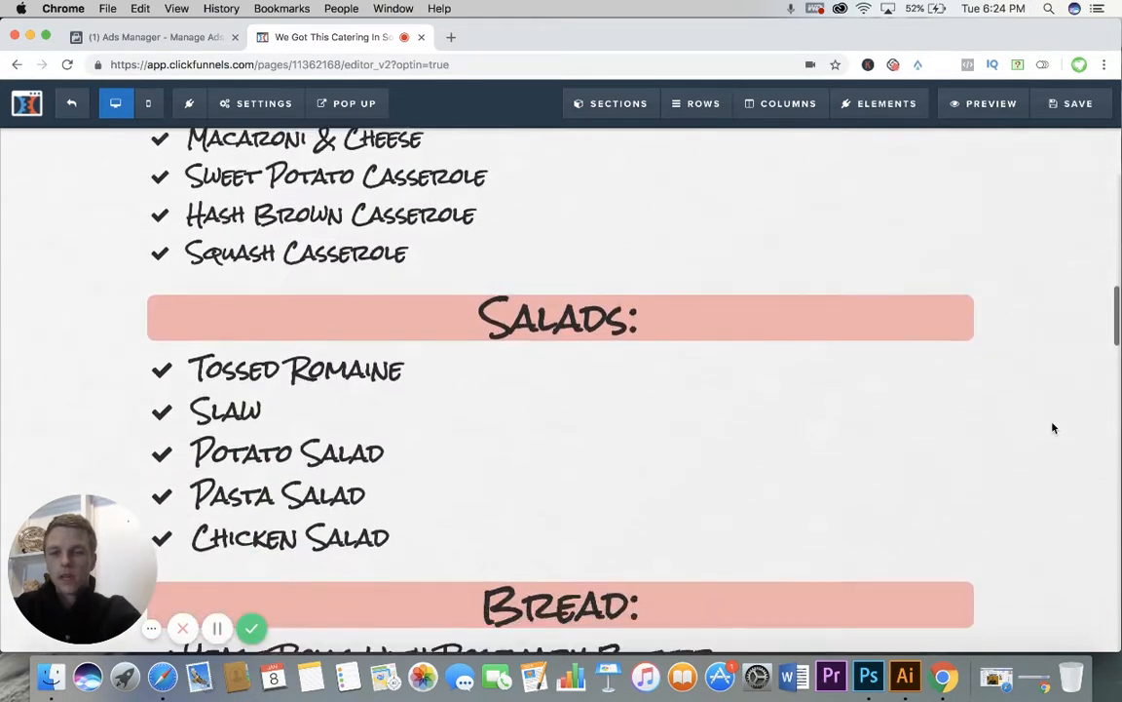
# Step: Look through the menu lists from Desserts and Hors D'Oeuvers to Cajun Specialties, Italian Cuisines and Mid-South BBQ
pyautogui.scroll(-11, 1052, 428)
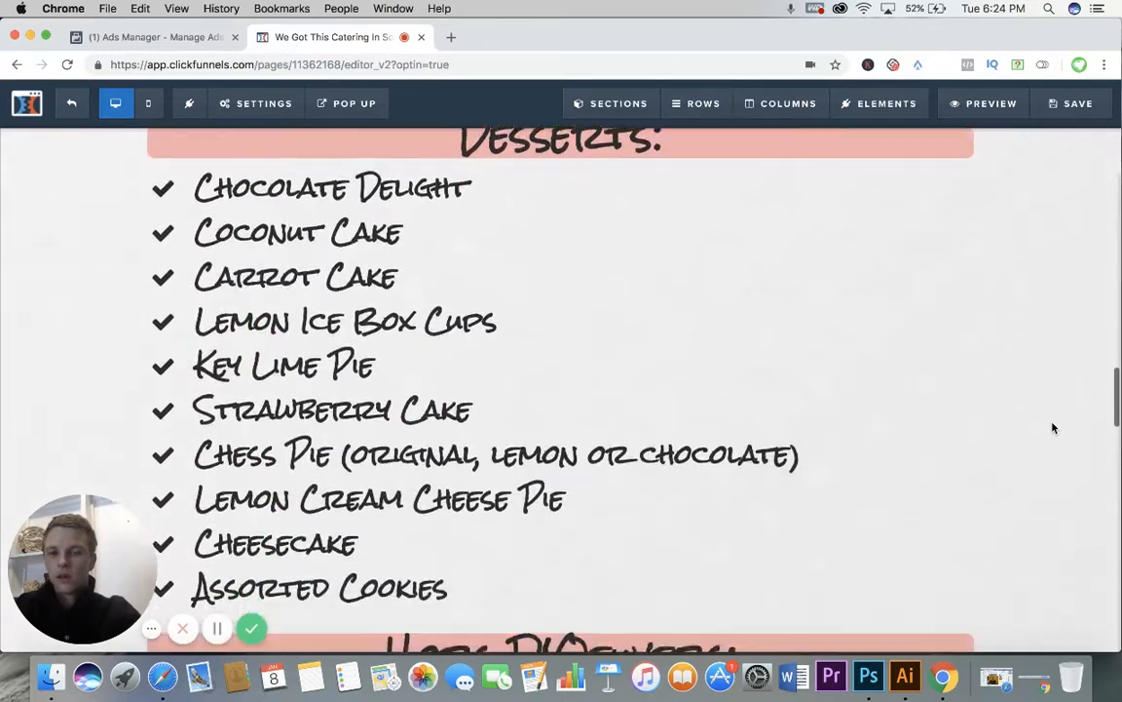
pyautogui.scroll(-6, 1053, 428)
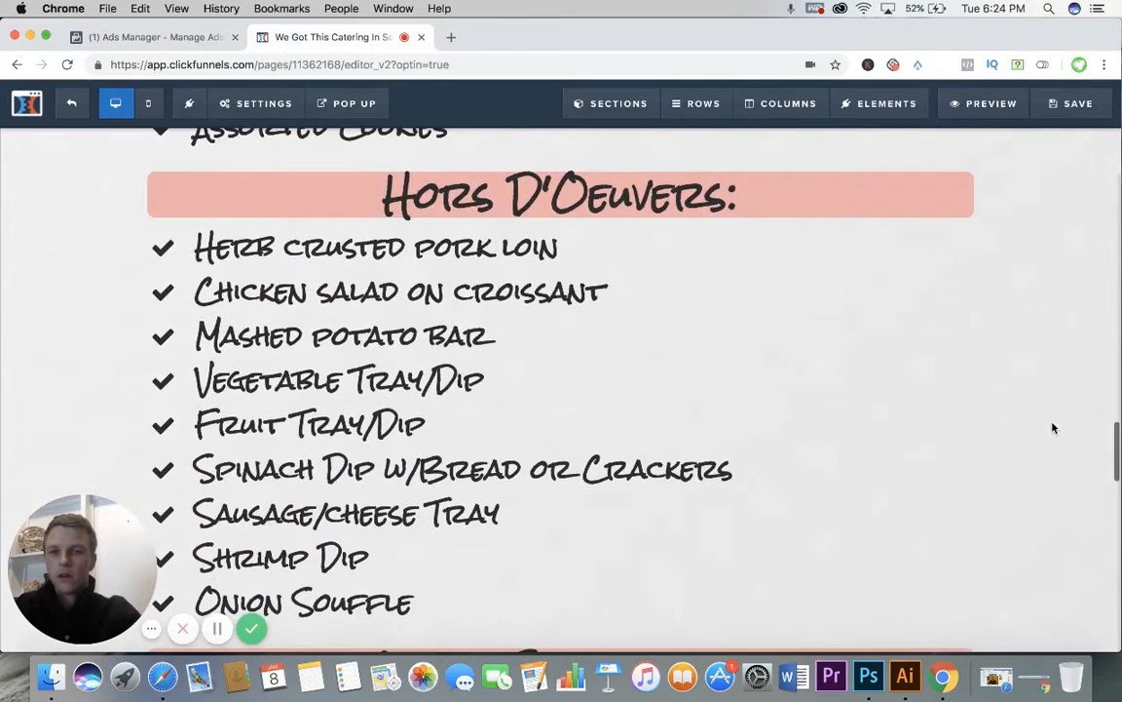
pyautogui.scroll(-7, 1052, 428)
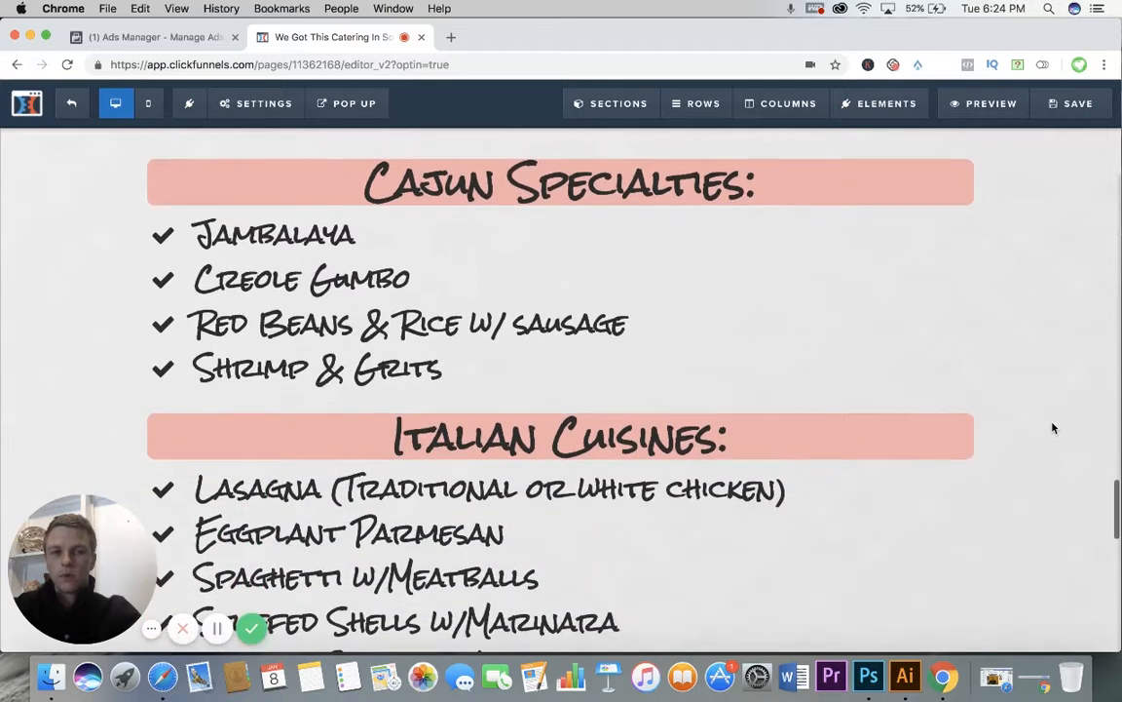
pyautogui.scroll(-1, 1052, 428)
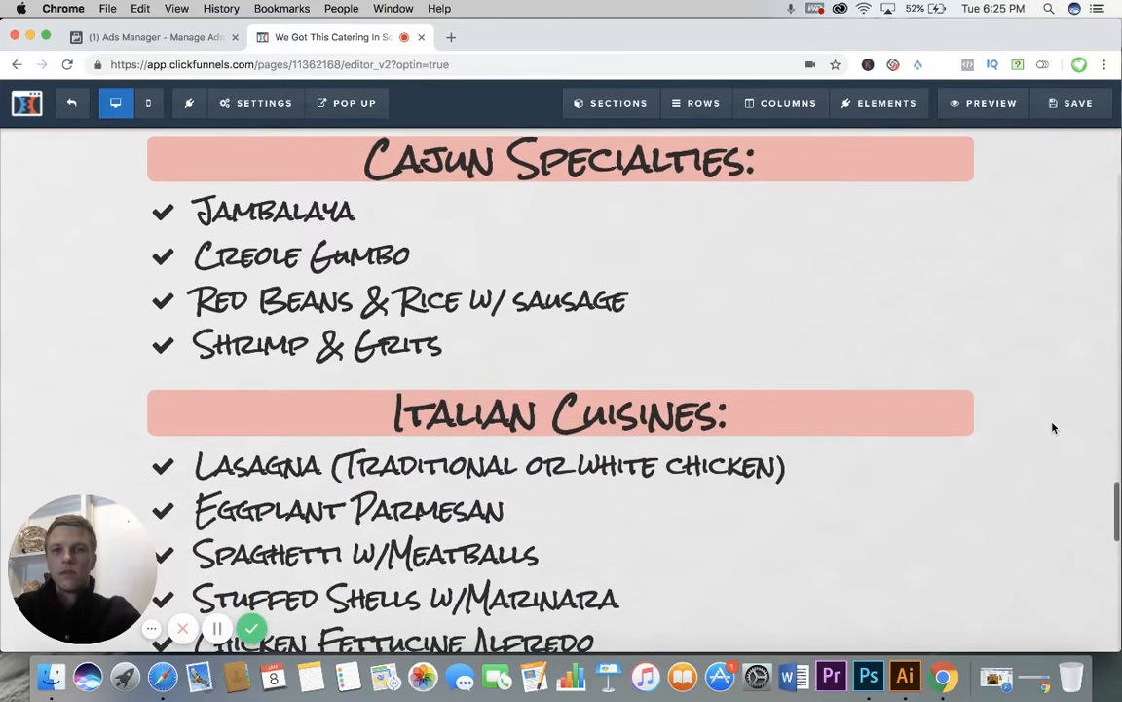
pyautogui.scroll(-3, 1053, 428)
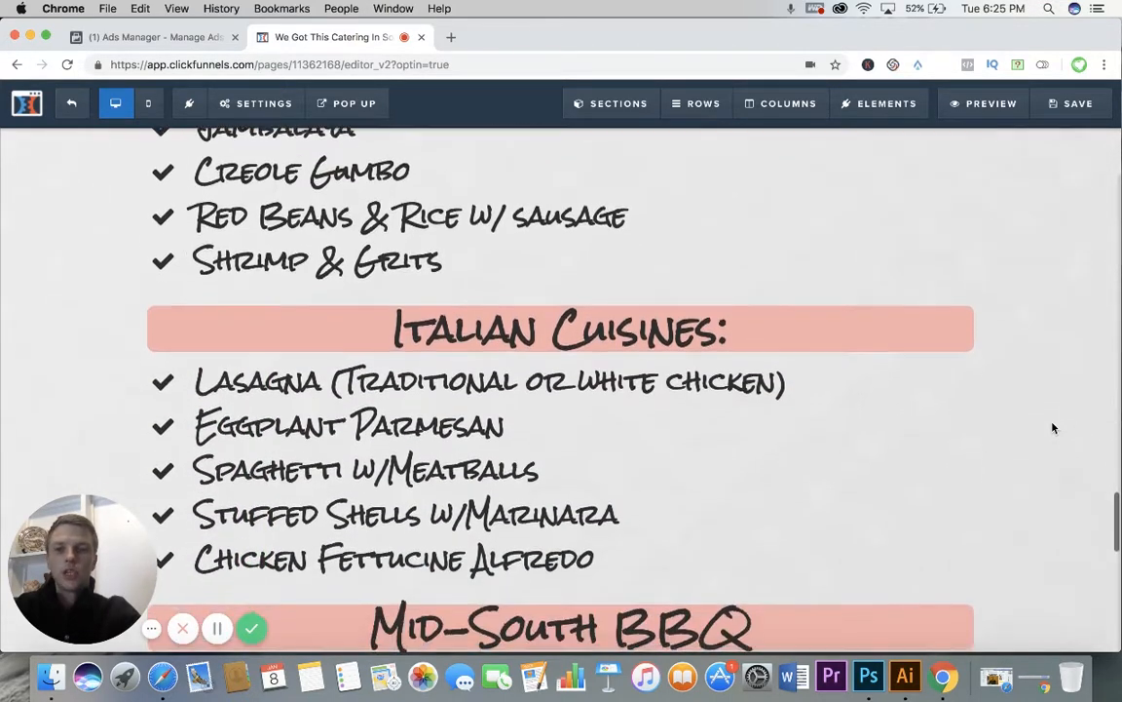
pyautogui.scroll(-2, 1053, 428)
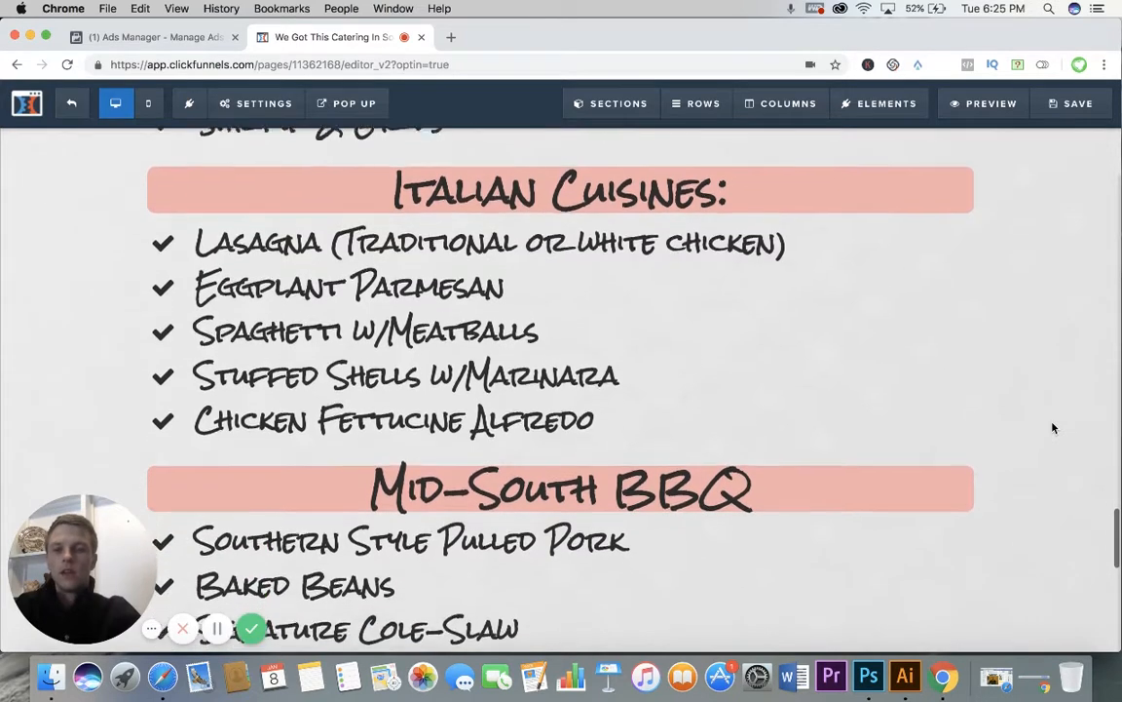
pyautogui.scroll(-3, 1053, 428)
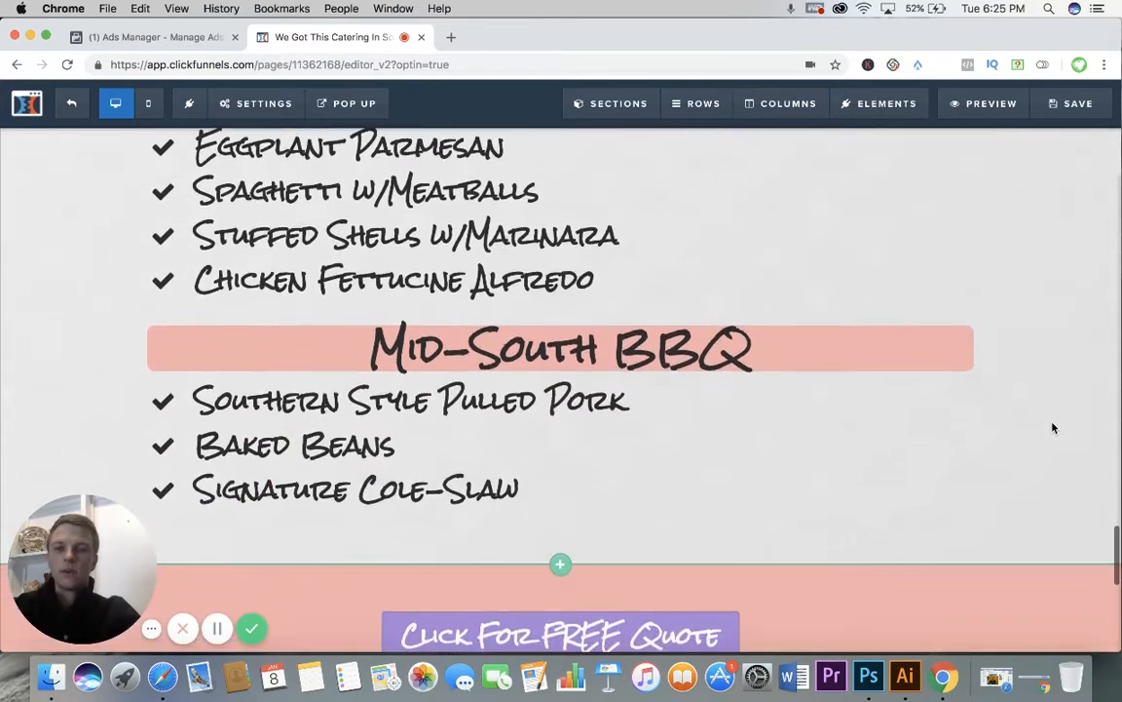
# Step: Examine the free quote button and phone number graphic that end the Menu Page, and exit the editor
pyautogui.scroll(-2, 1052, 428)
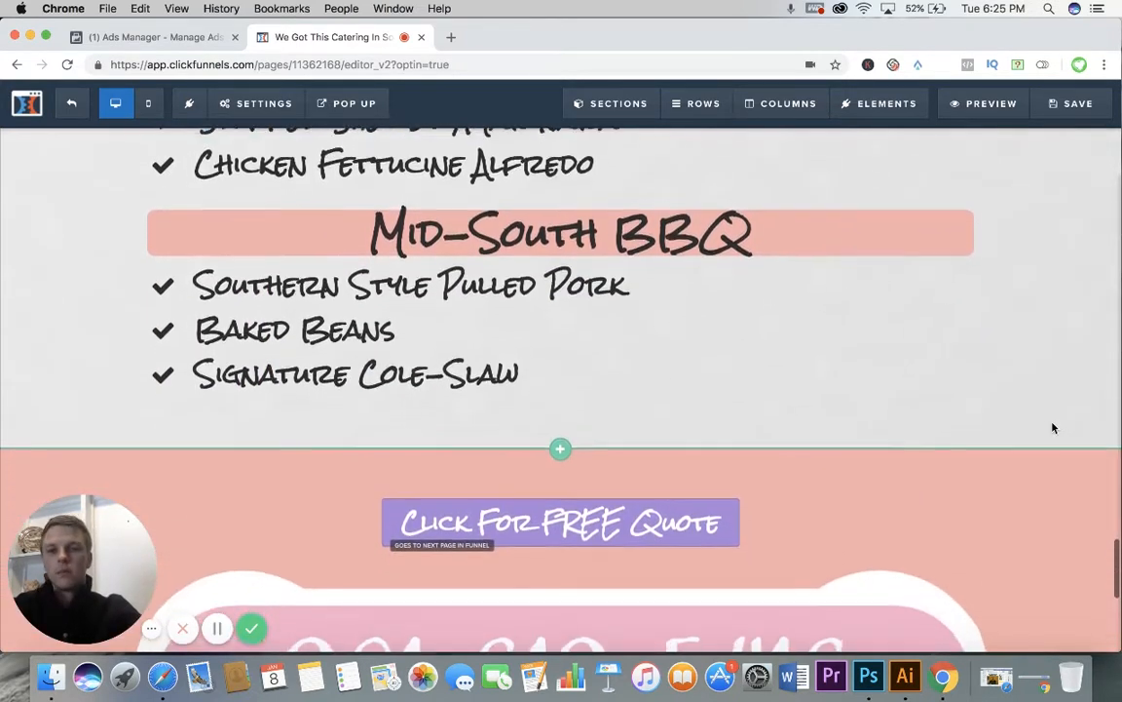
pyautogui.scroll(-1, 1053, 428)
pyautogui.scroll(-2, 1053, 428)
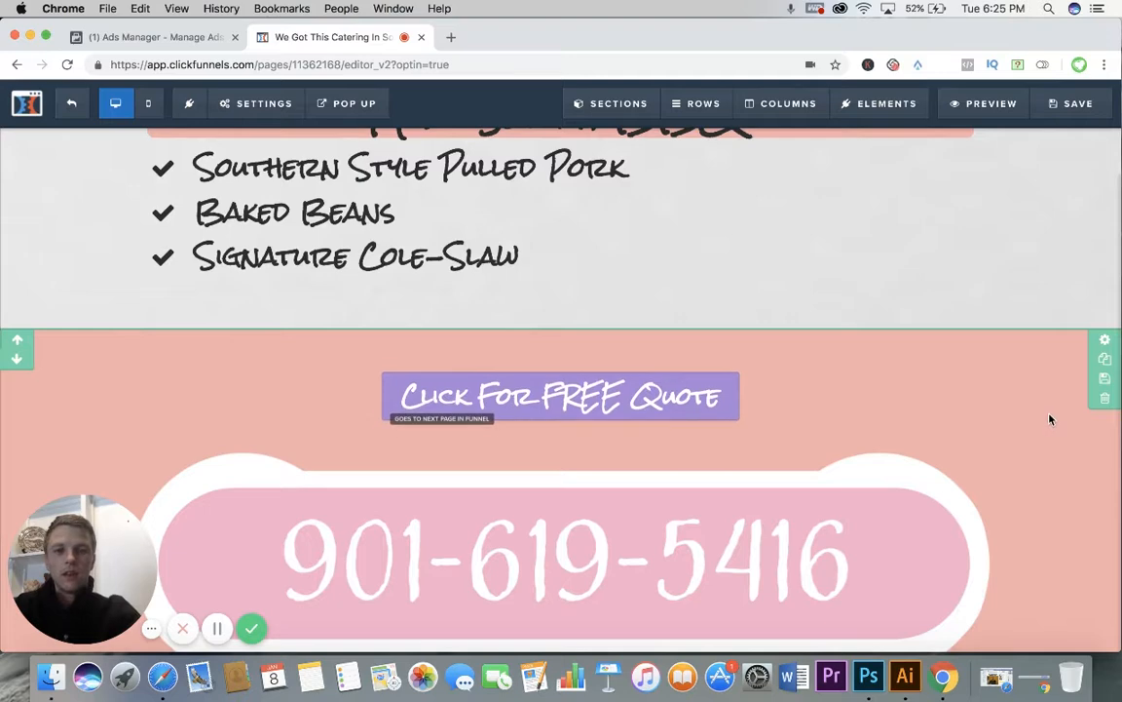
pyautogui.scroll(-1, 1050, 419)
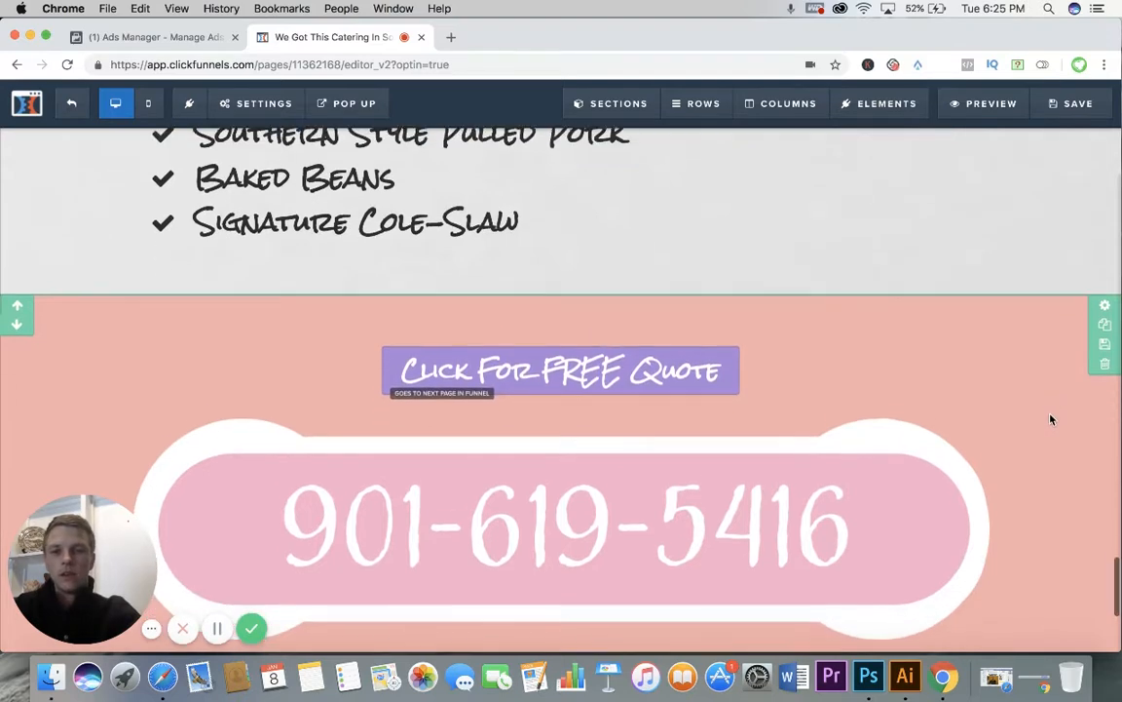
pyautogui.scroll(1, 1042, 414)
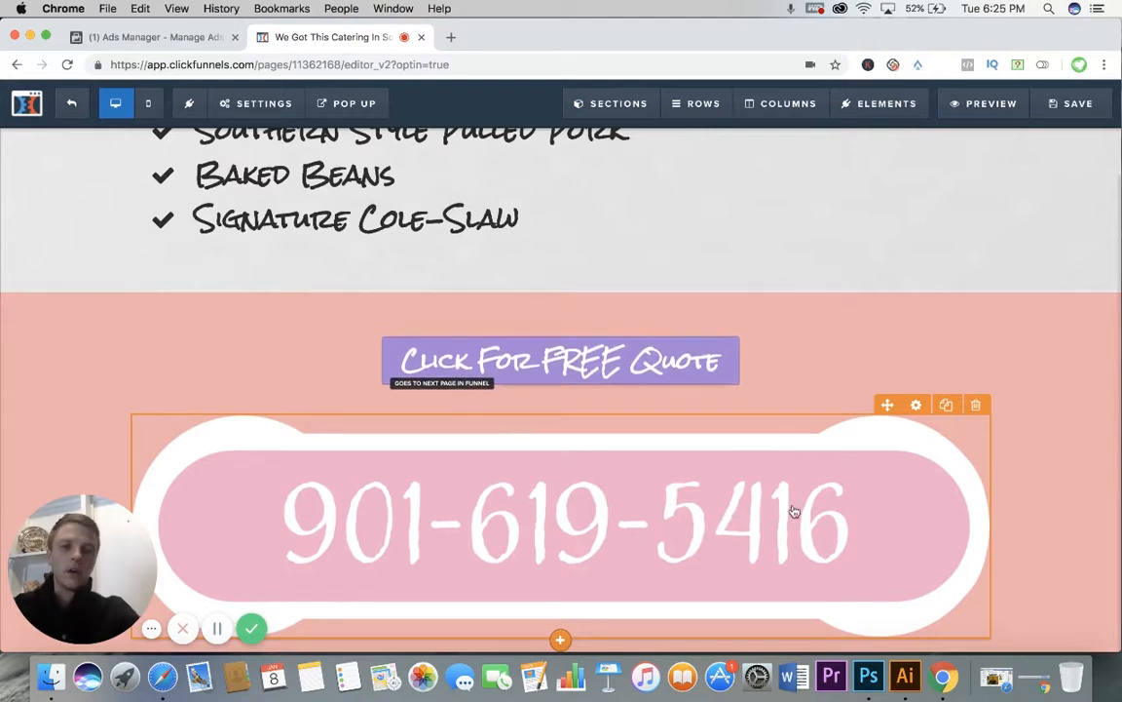
pyautogui.scroll(-1, 662, 391)
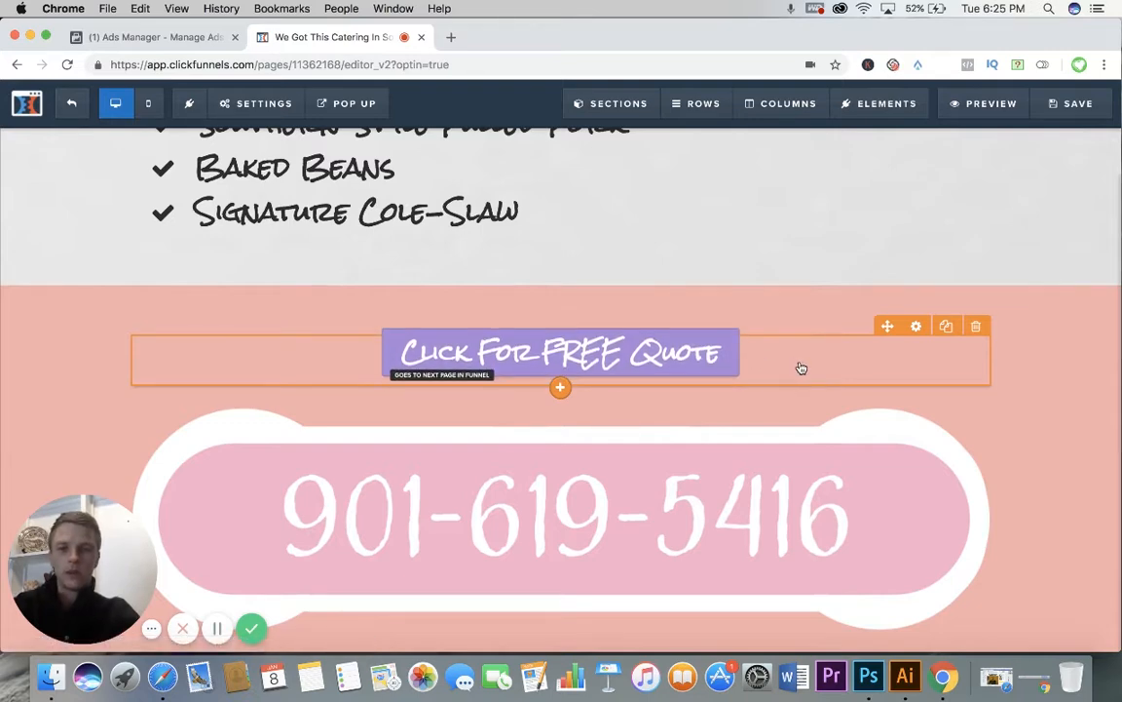
pyautogui.scroll(-1, 800, 367)
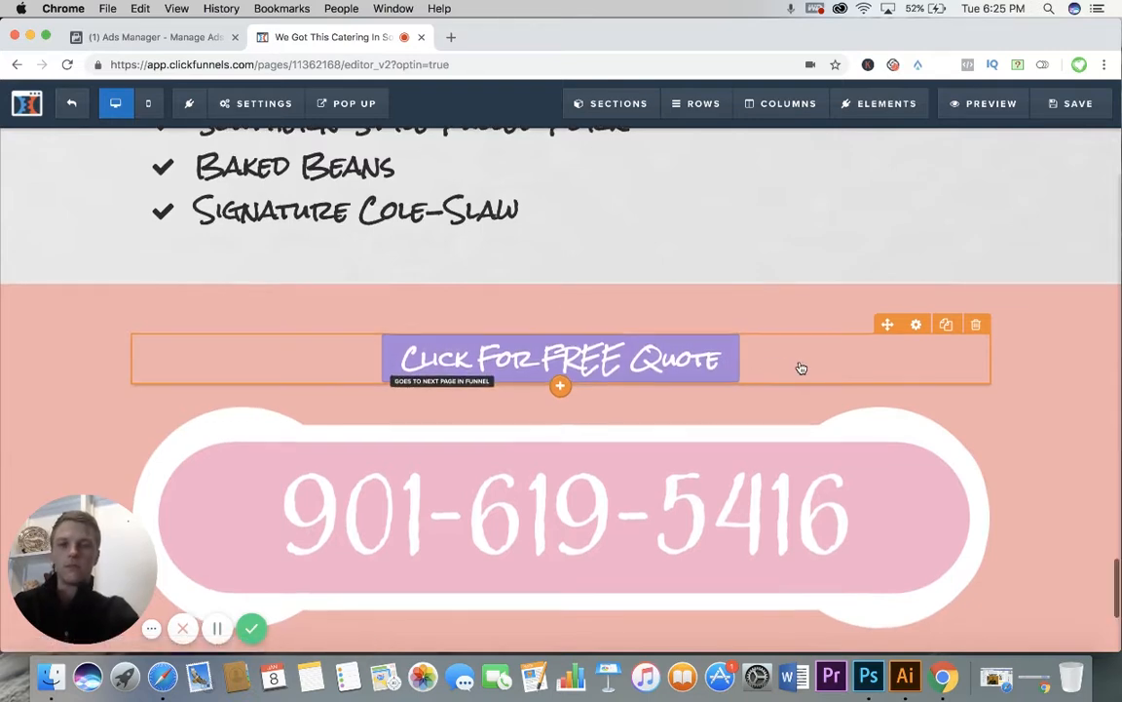
pyautogui.click(76, 107)
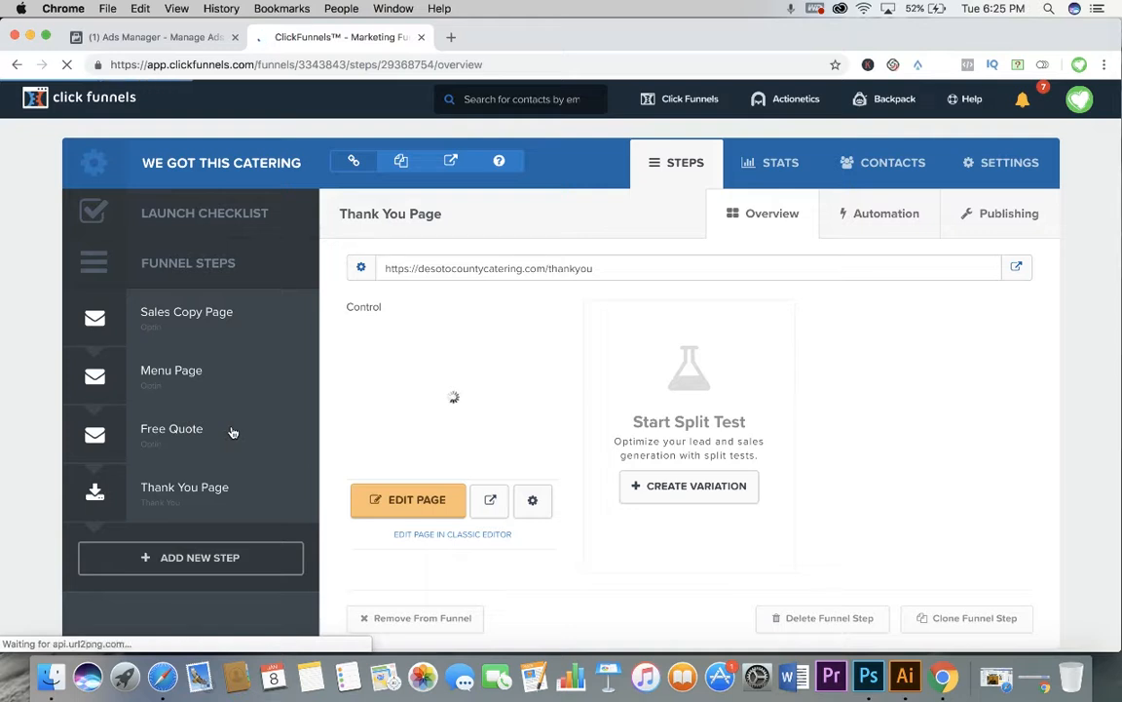
# Step: Check the Thank You Page preview and review the Free Quote page's contact form in the editor before exiting it
pyautogui.moveTo(234, 432)
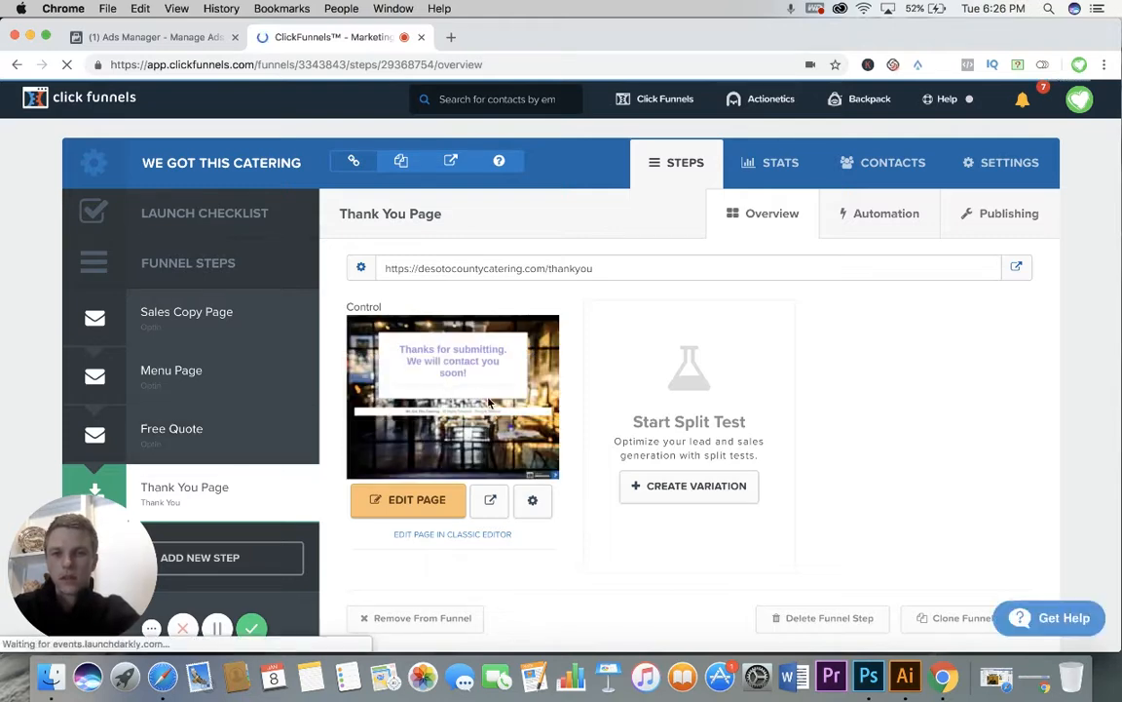
pyautogui.scroll(-1, 503, 393)
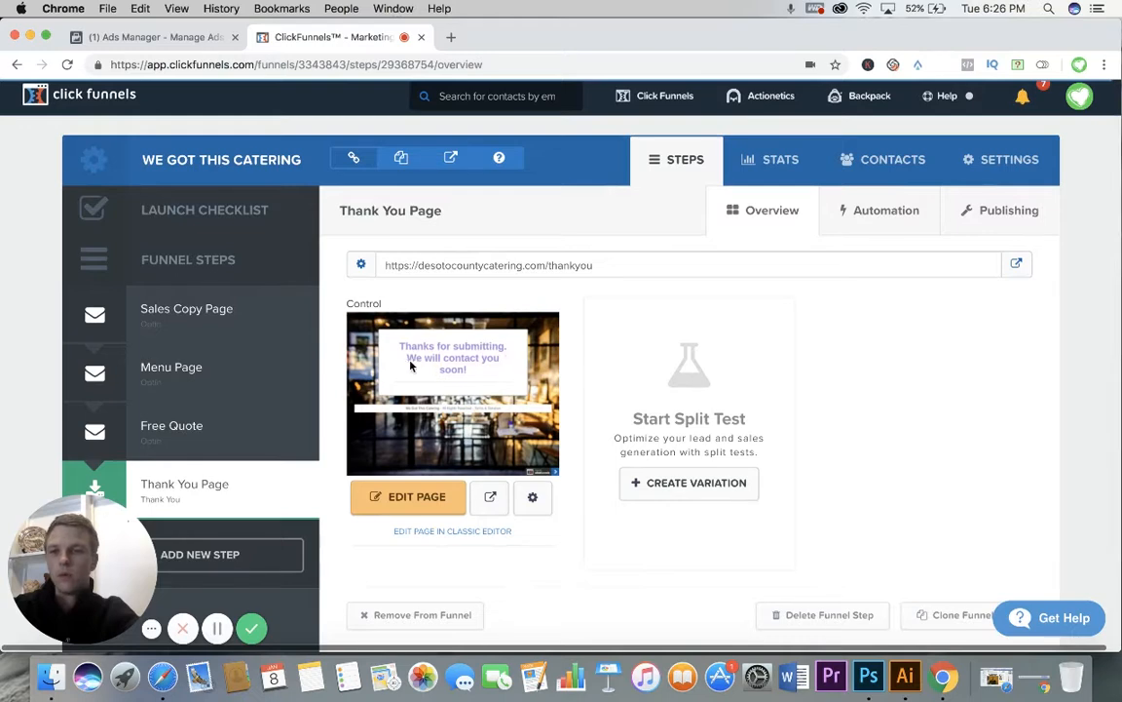
pyautogui.click(292, 428)
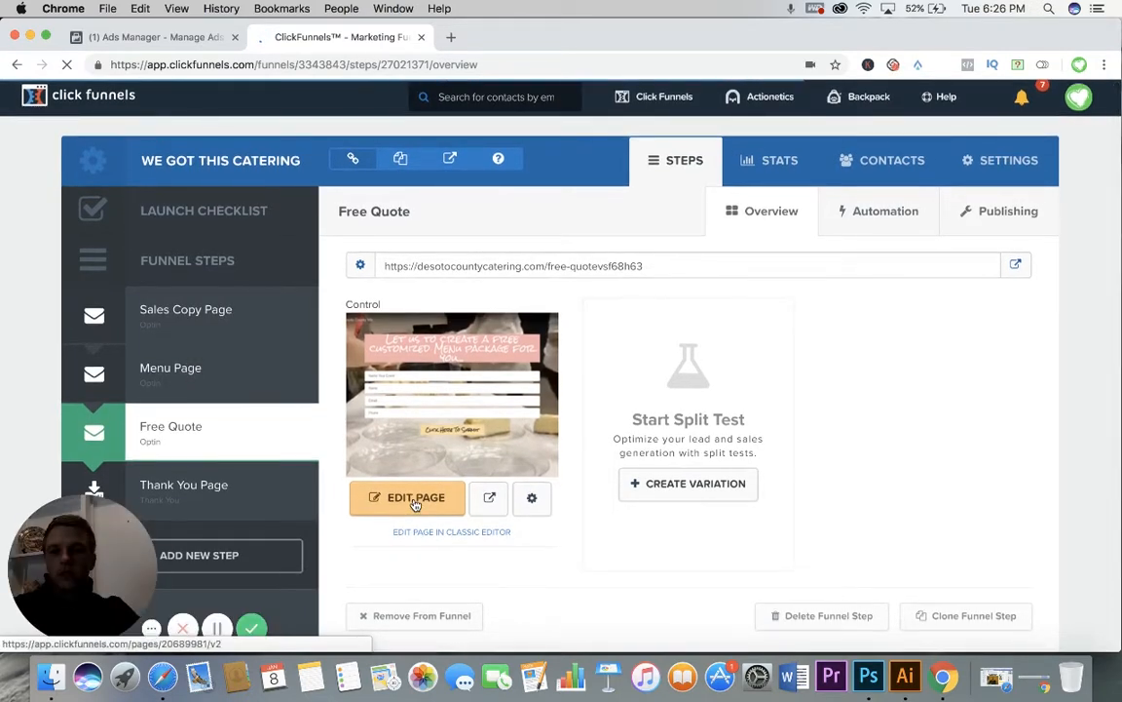
pyautogui.click(404, 498)
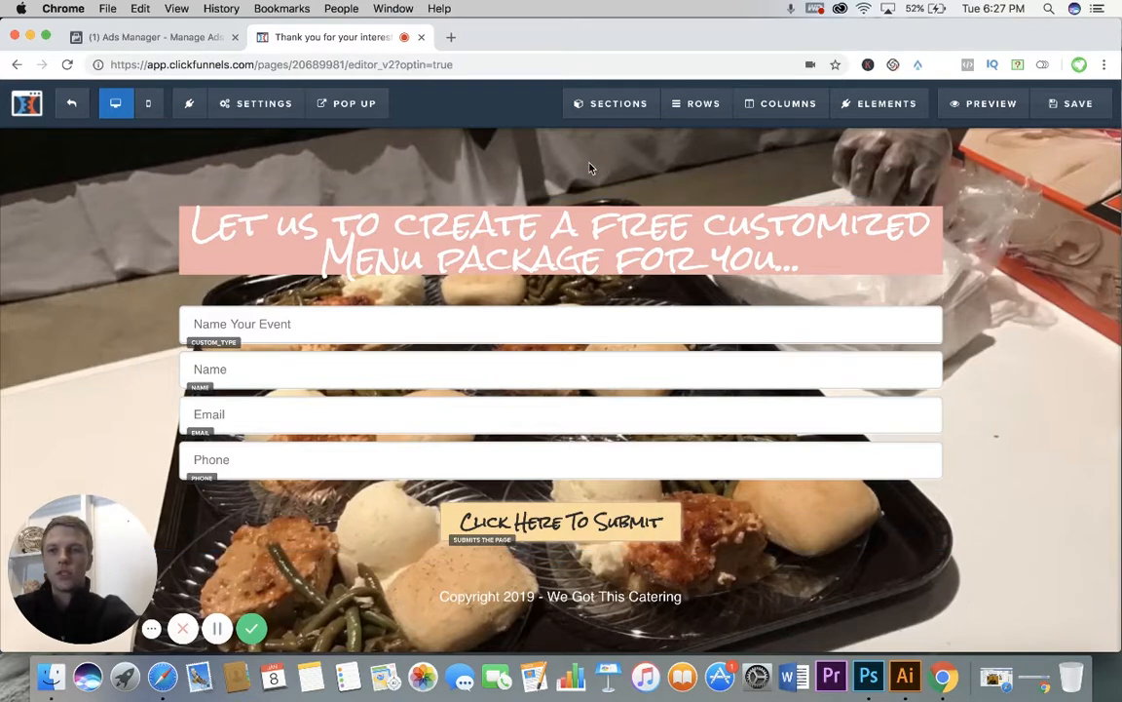
pyautogui.click(72, 107)
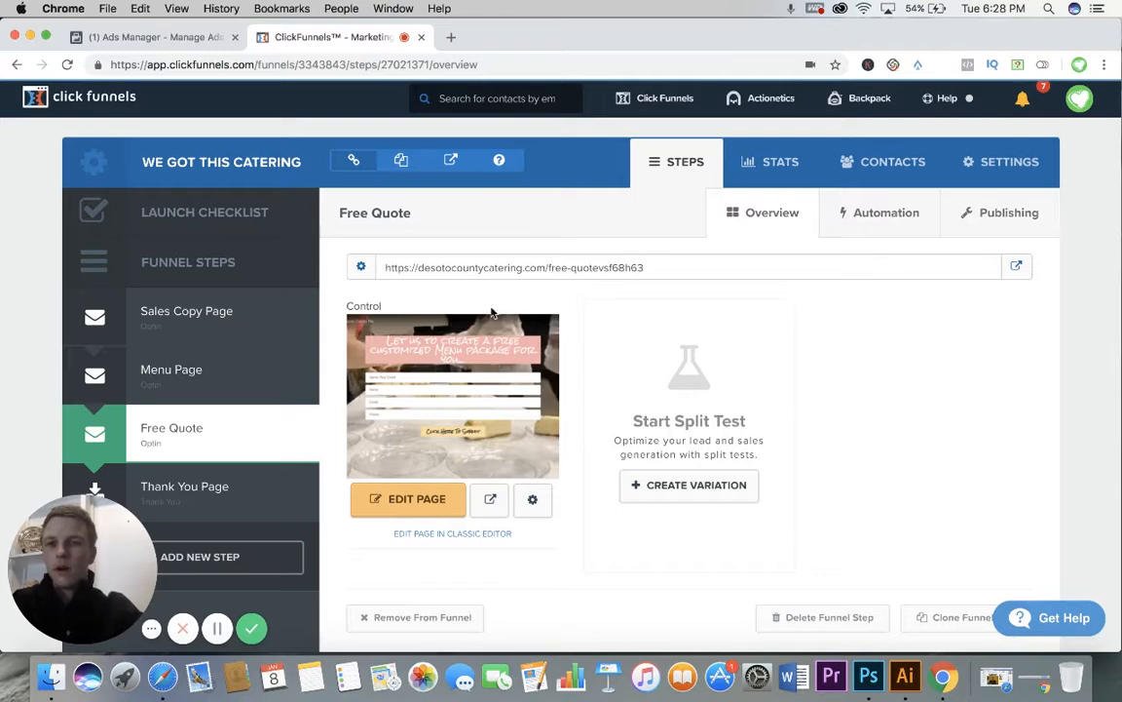
# Step: Switch to Facebook Ads Manager and review Ad 1.0's performance, mobile news feed preview and comments
pyautogui.click(187, 39)
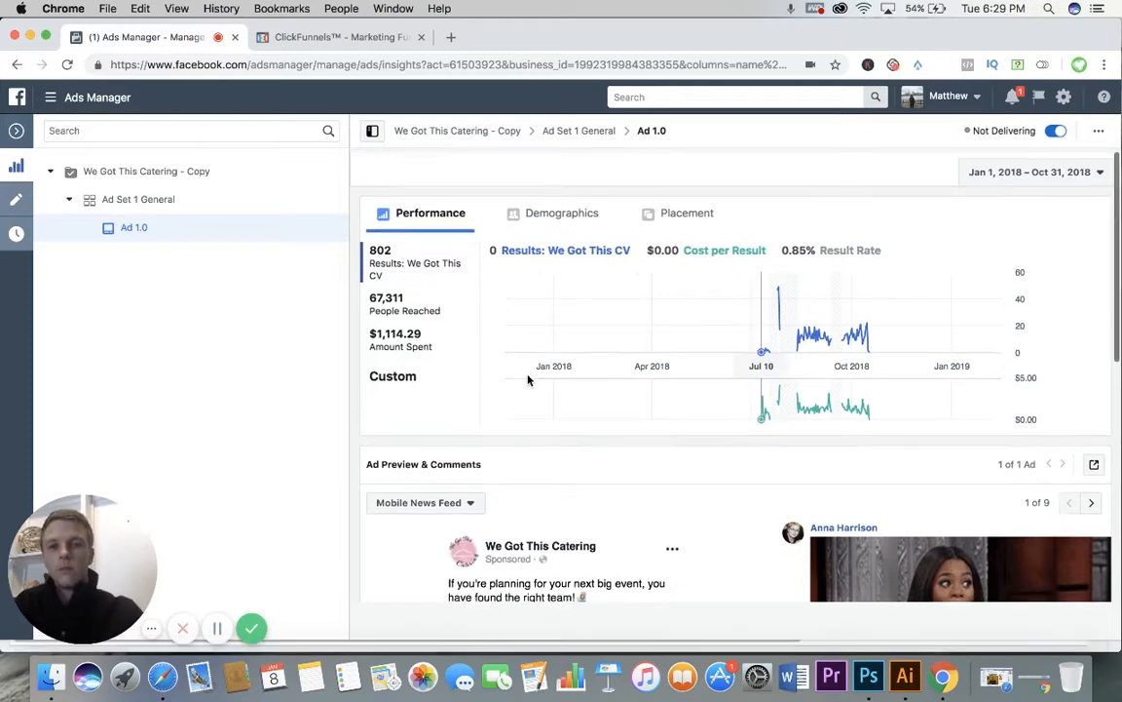
pyautogui.scroll(-3, 527, 380)
pyautogui.scroll(-6, 527, 380)
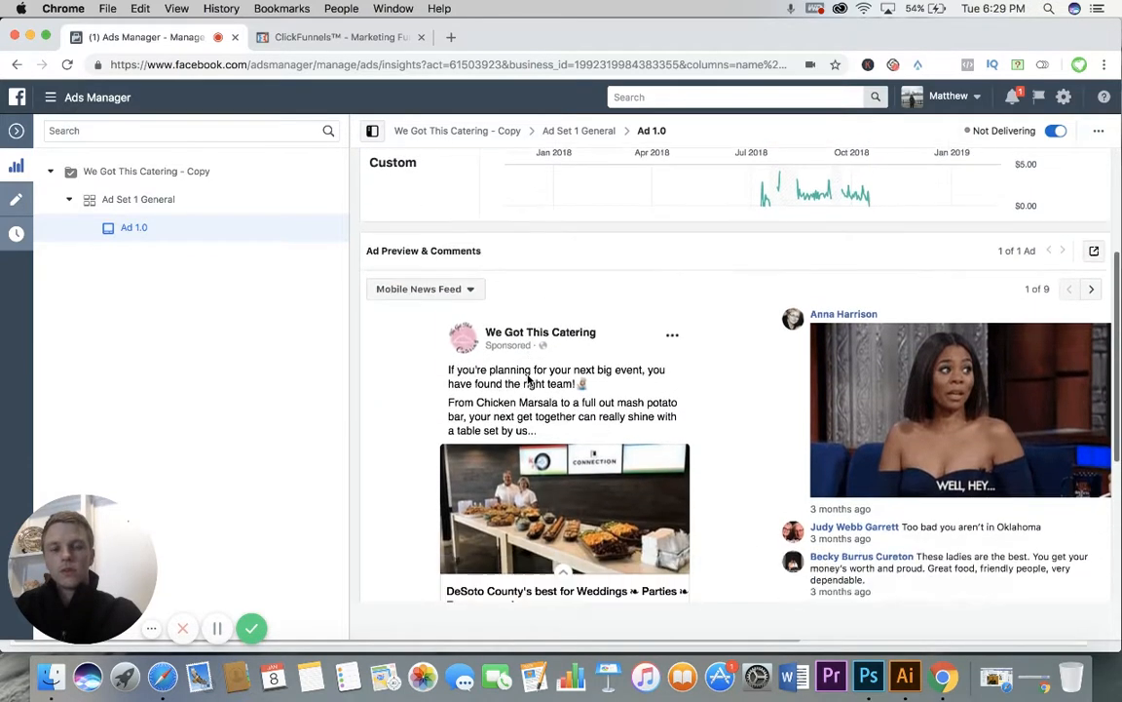
pyautogui.scroll(-1, 529, 380)
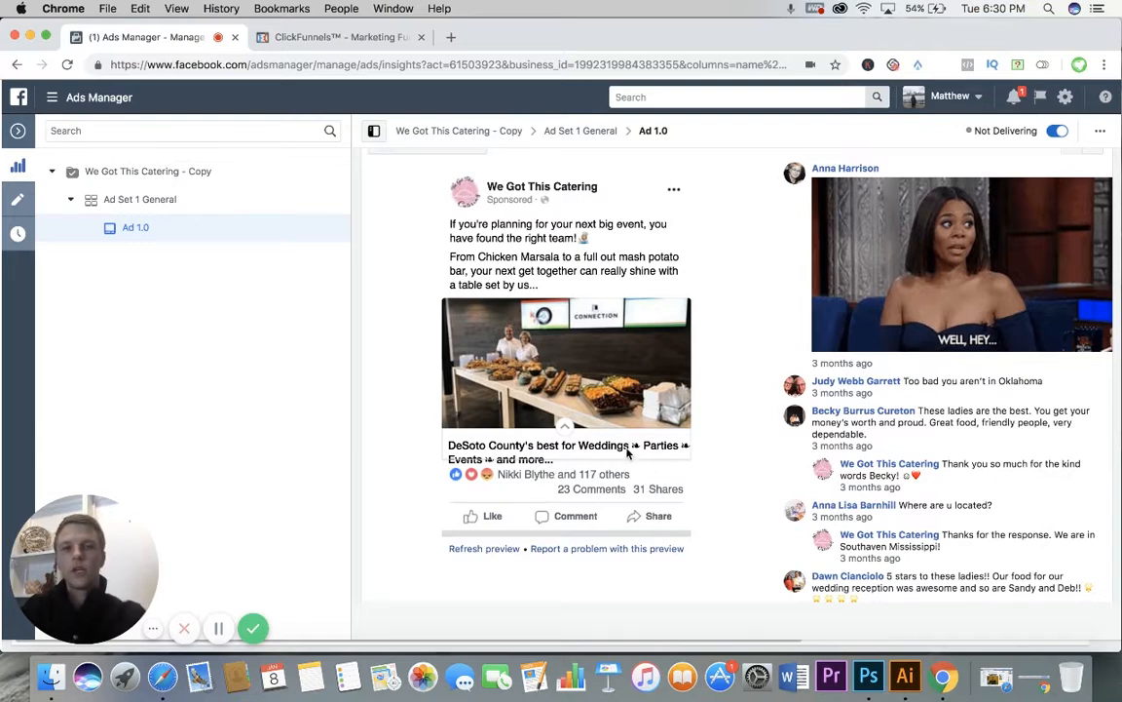
# Step: Review Ad 1.0's performance chart, results and amount spent above the ad preview
pyautogui.scroll(1, 626, 468)
pyautogui.scroll(5, 628, 451)
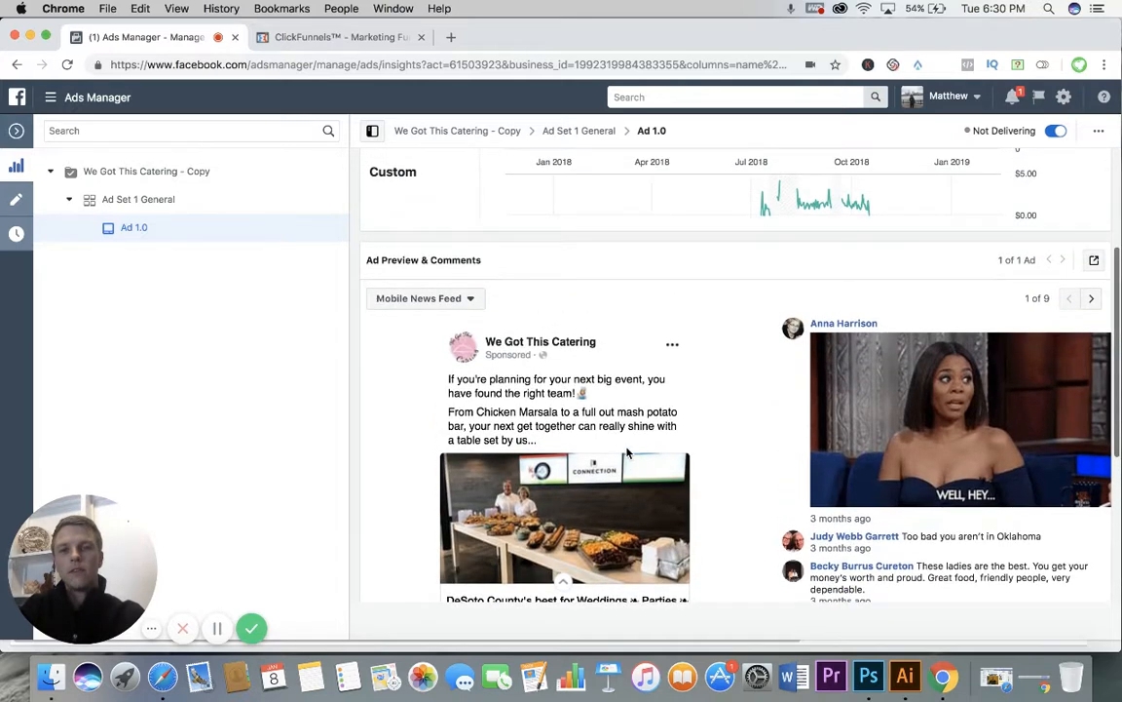
pyautogui.scroll(2, 662, 439)
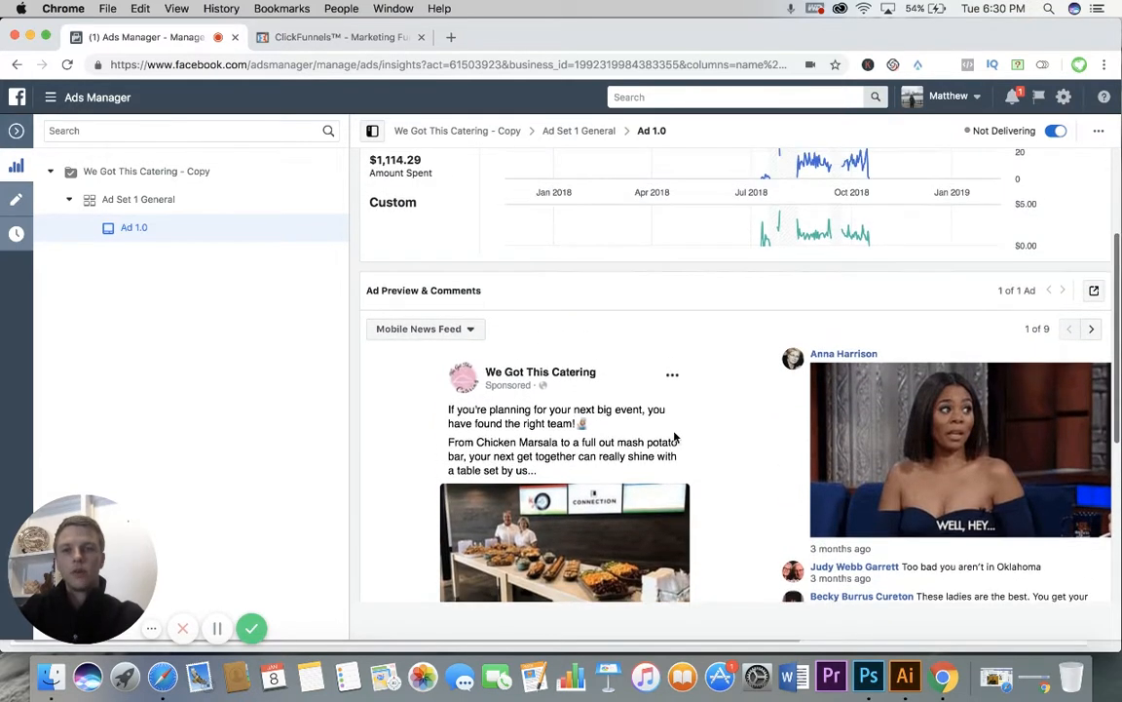
pyautogui.scroll(5, 674, 437)
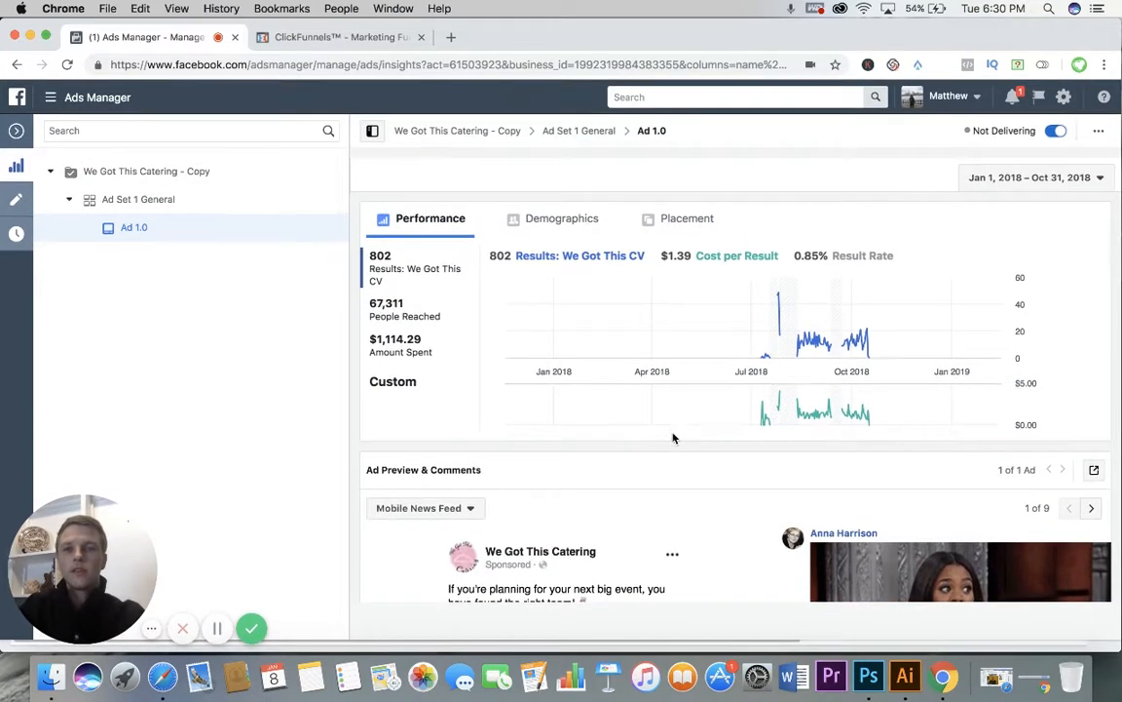
# Step: Switch to ClickFunnels, examine the Facebook Pixel header tracking code in the Sales Copy Page's editor settings, and exit the editor
pyautogui.click(331, 37)
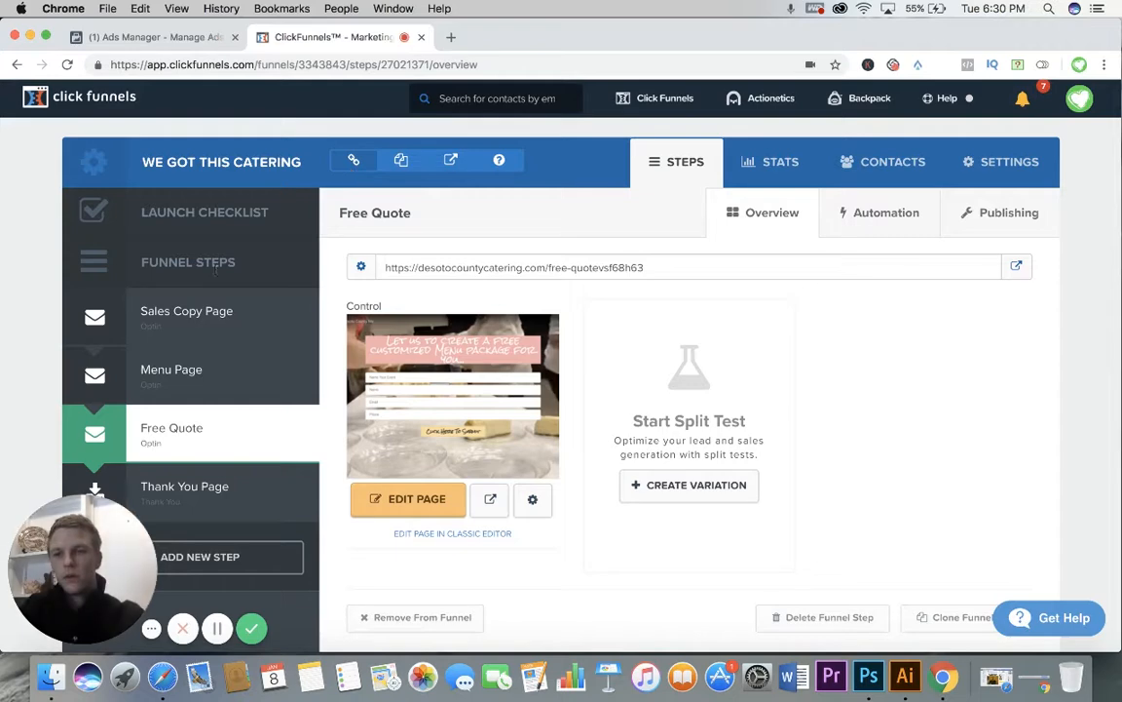
pyautogui.click(200, 315)
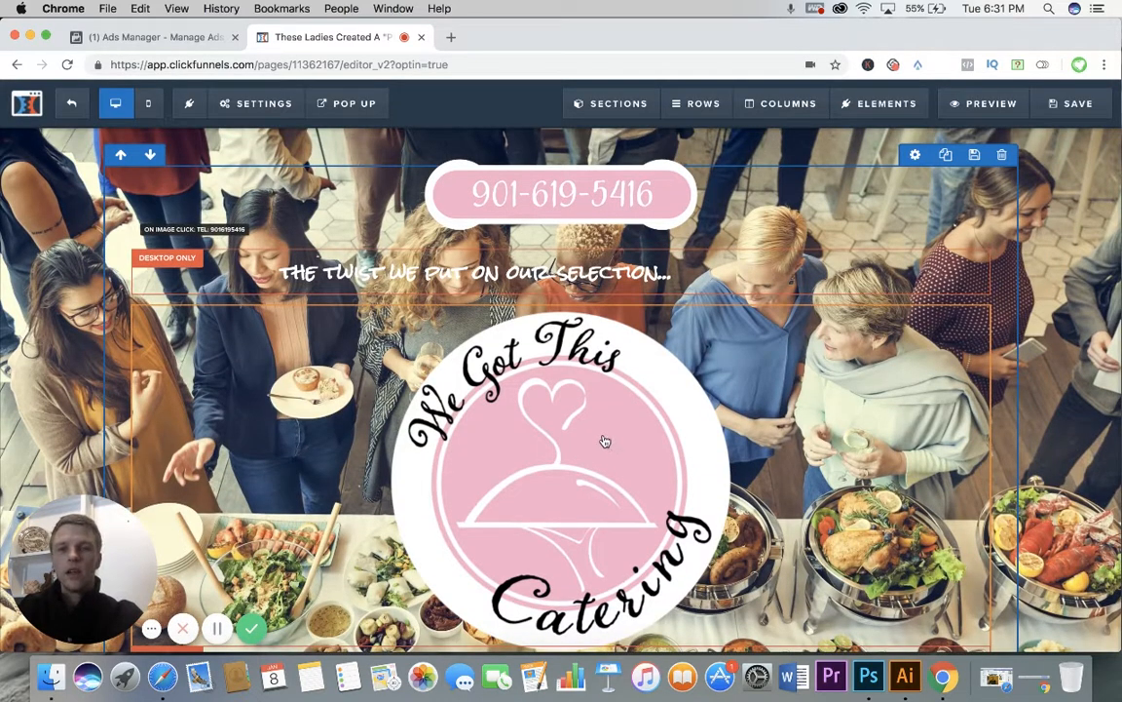
pyautogui.click(265, 107)
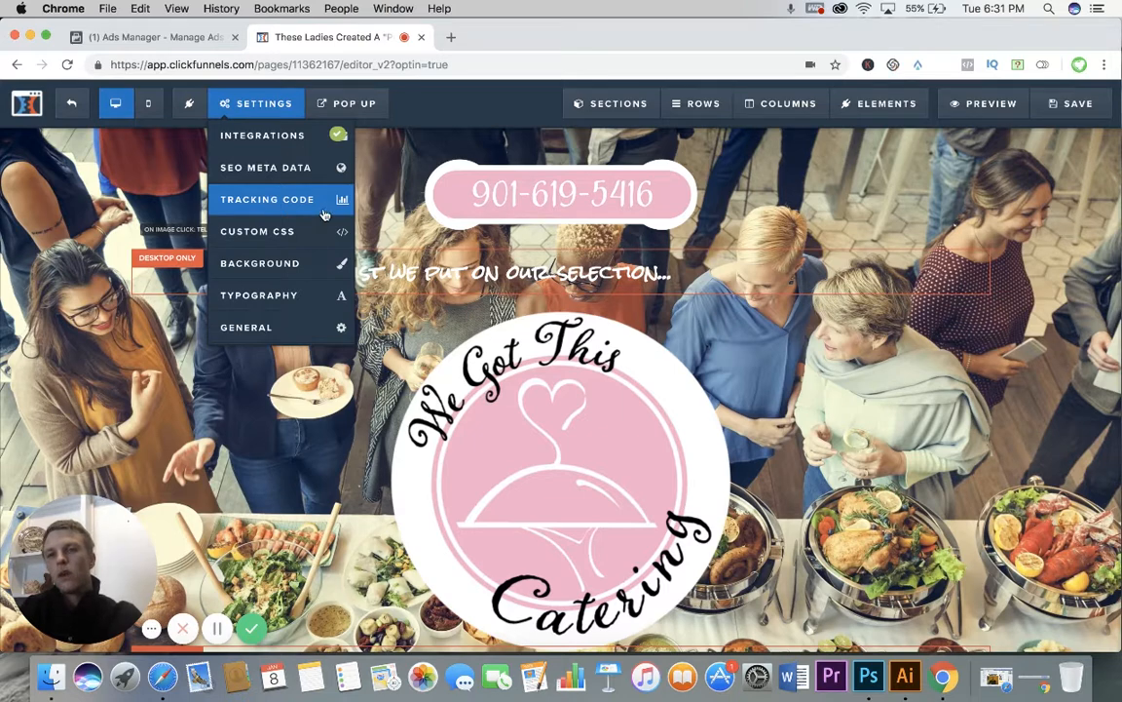
pyautogui.click(273, 201)
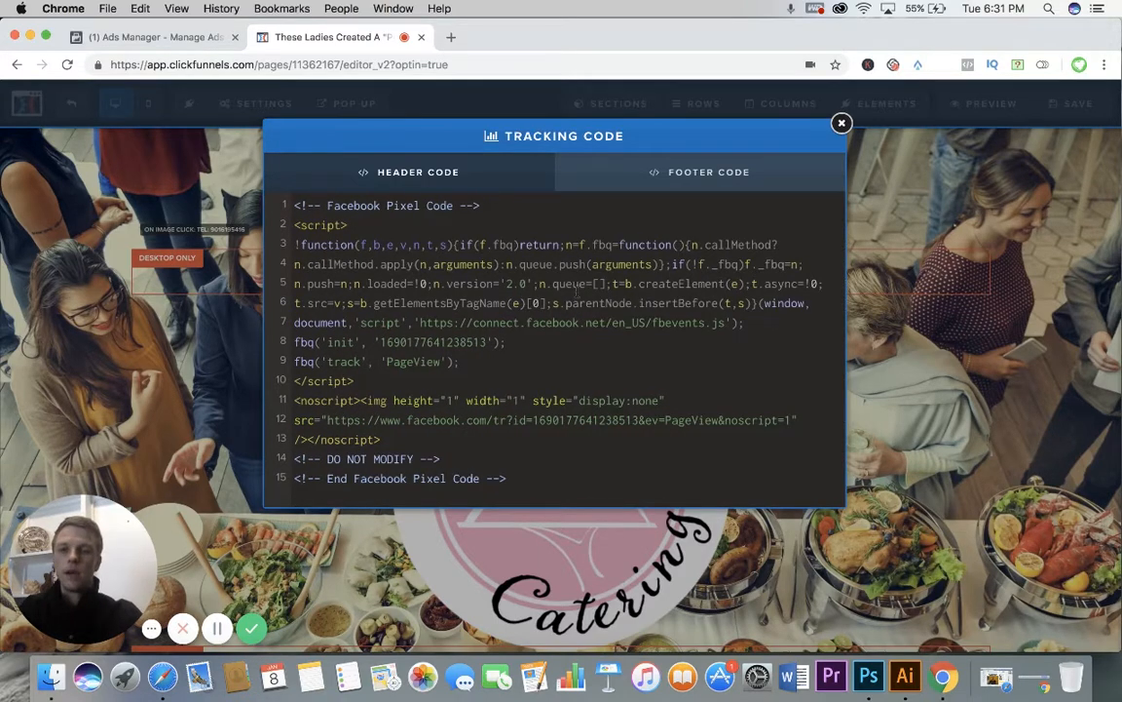
pyautogui.hscroll(1, 577, 291)
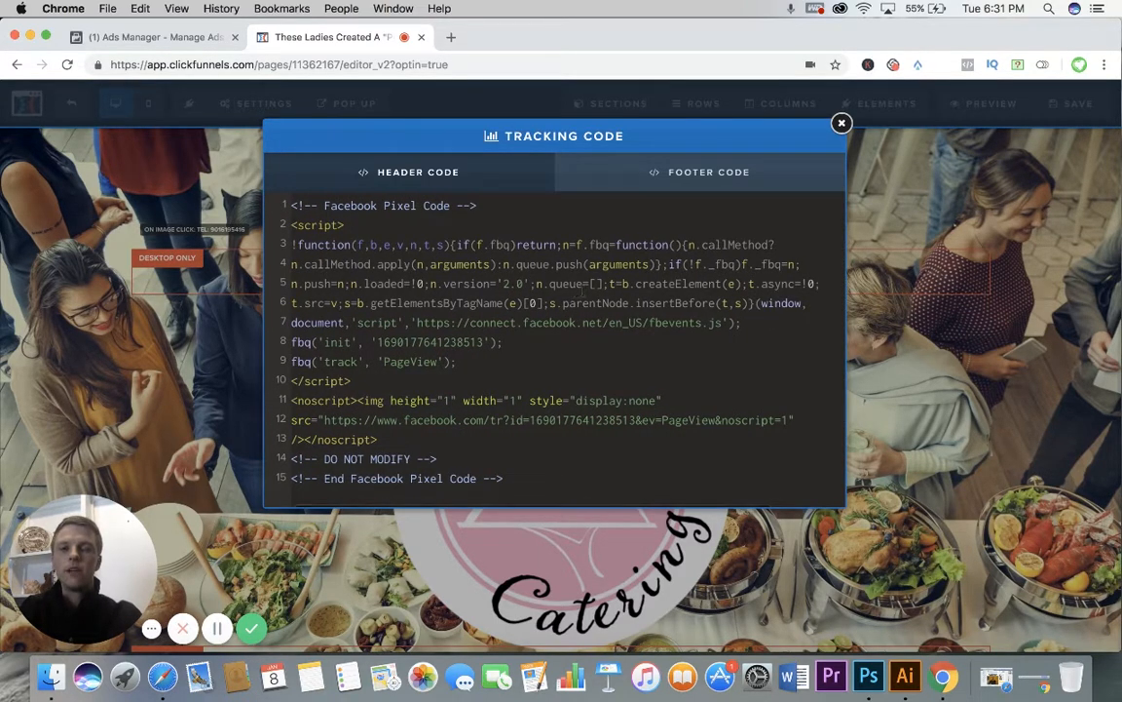
pyautogui.hscroll(-1, 590, 290)
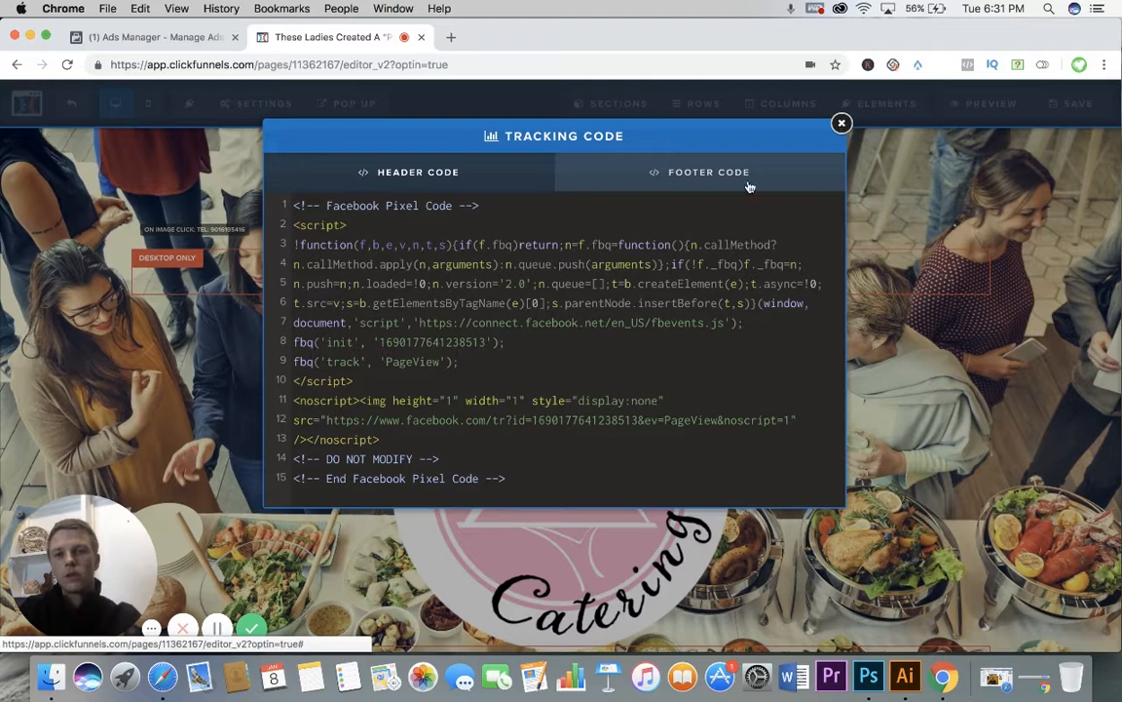
pyautogui.click(840, 125)
pyautogui.click(256, 105)
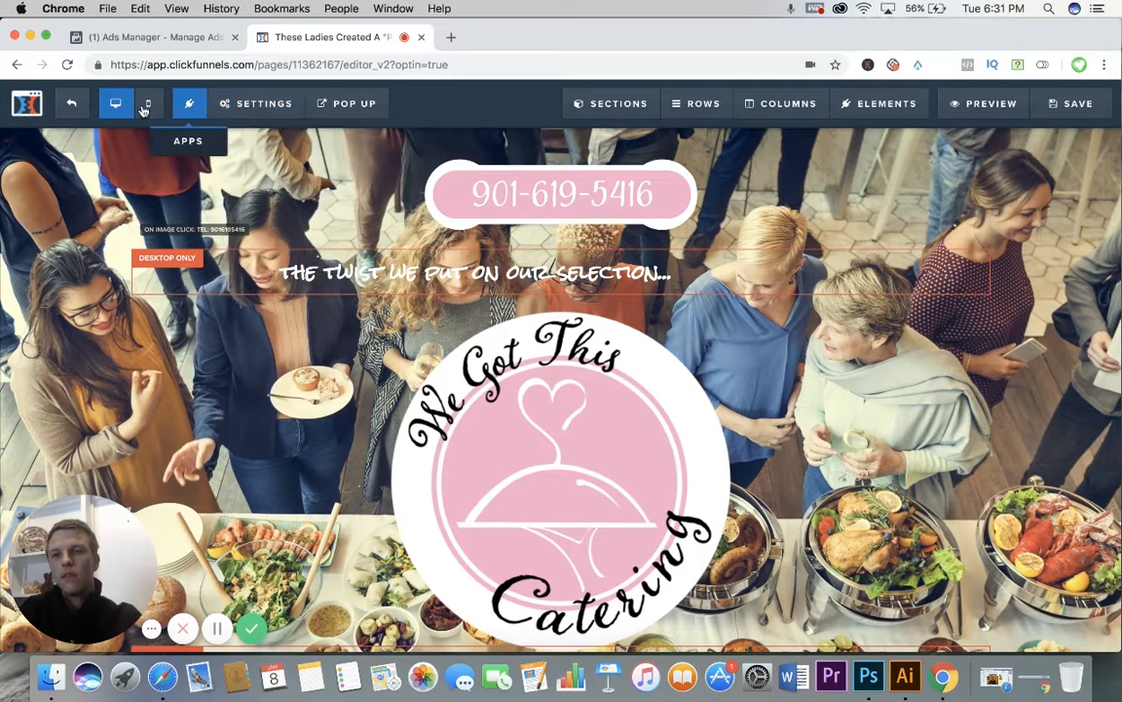
pyautogui.click(73, 106)
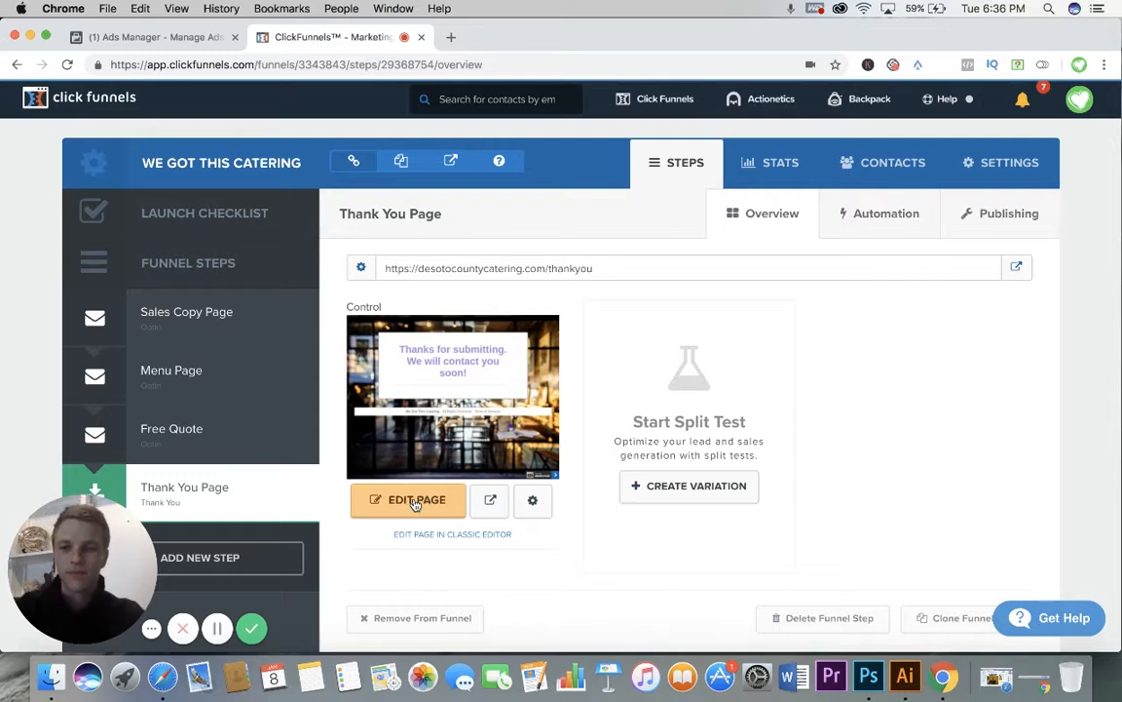
pyautogui.click(250, 627)
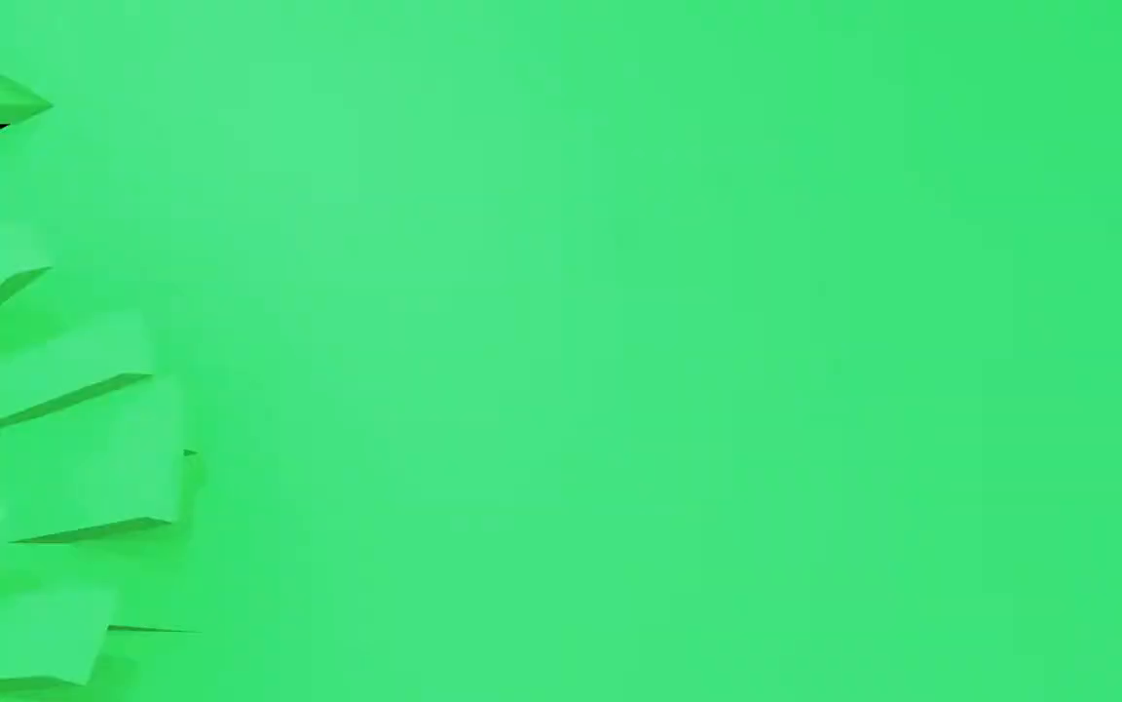